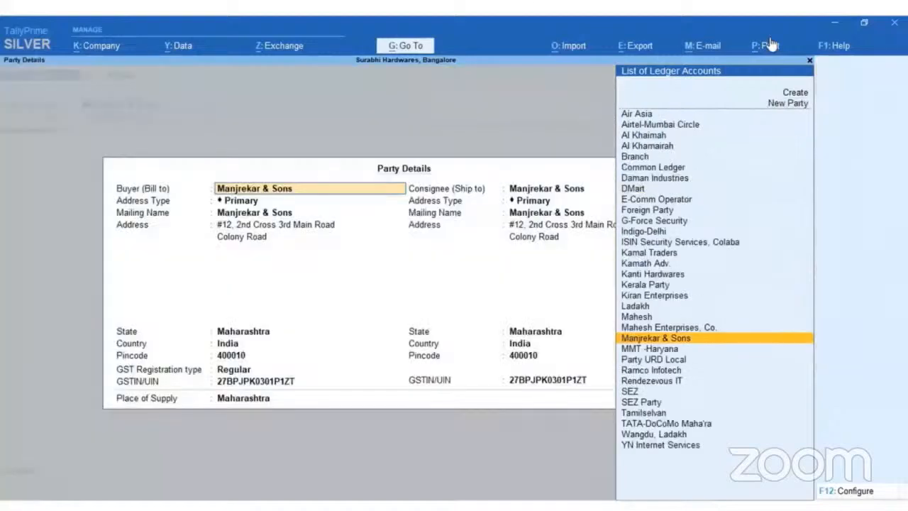
key("Return")
key("Return")
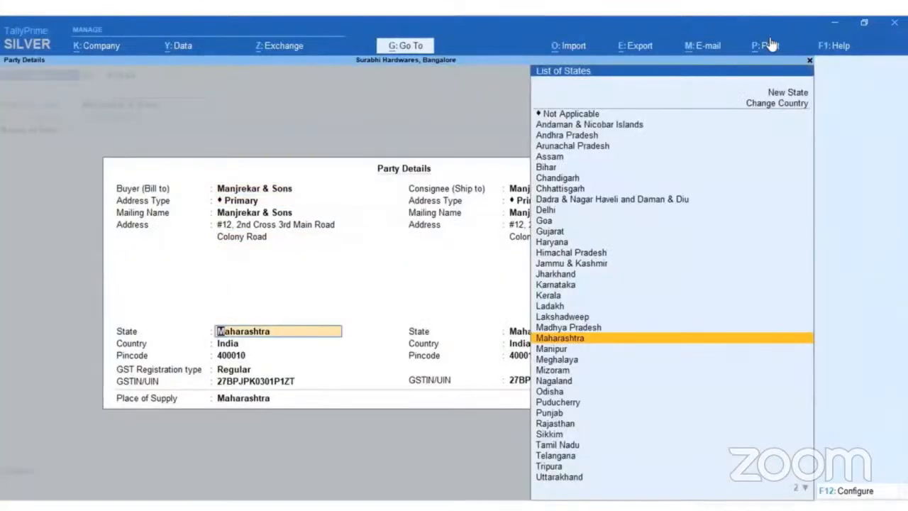
Accept the party details for Manjrekar & Sons with their default address and Maharashtra as the state.
key("ctrl")
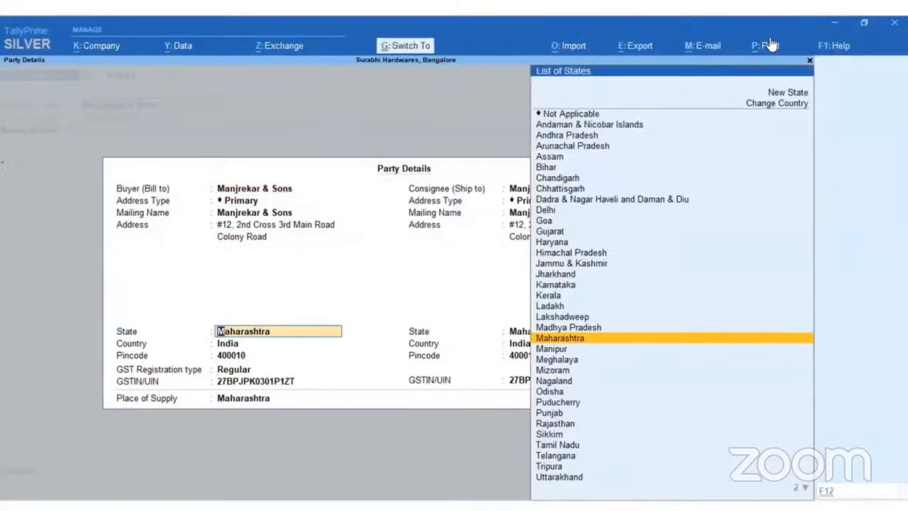
key("ctrl+a")
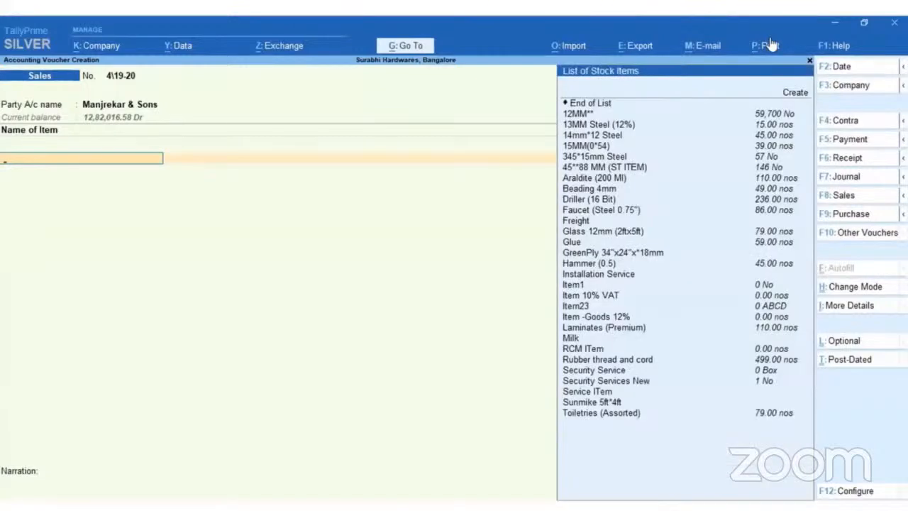
Add stock item 12MM** to the sales voucher from Warehouse1, with a quantity of 100 No at a rate of 1,000.00.
type("12")
key("Return")
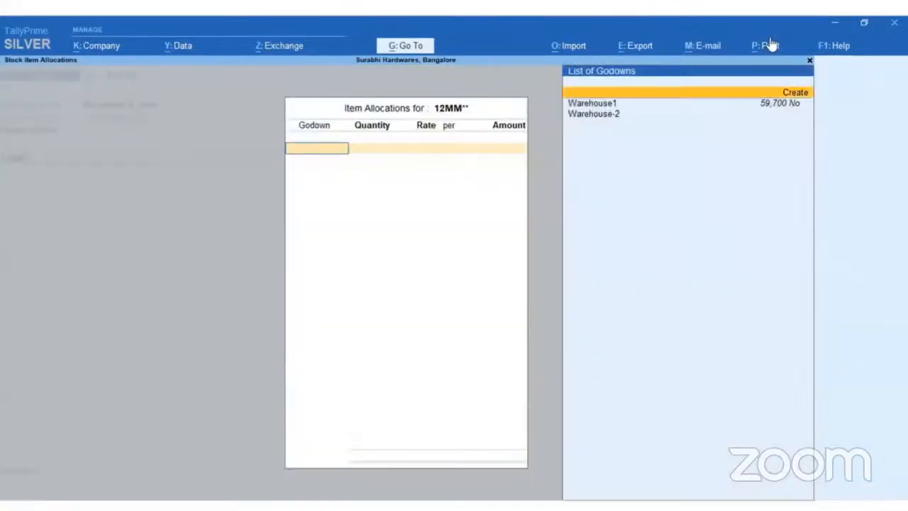
key("Return")
type("100")
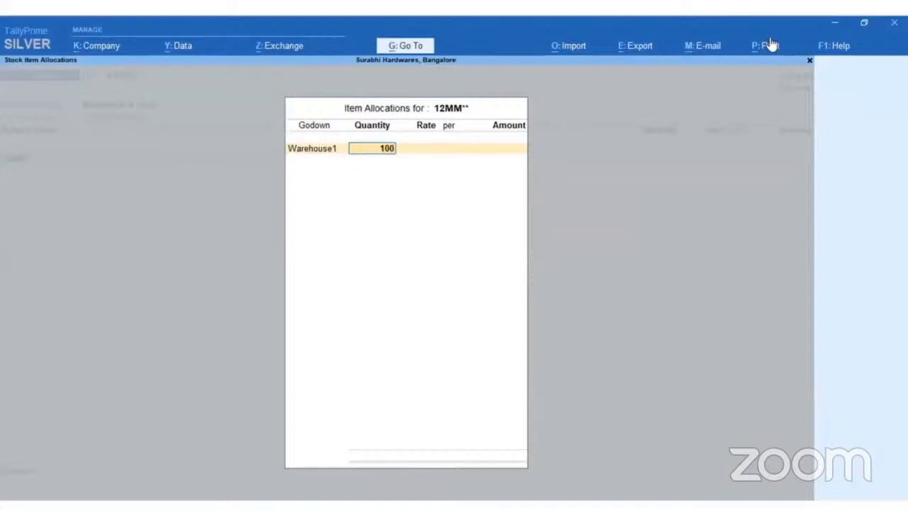
key("Return")
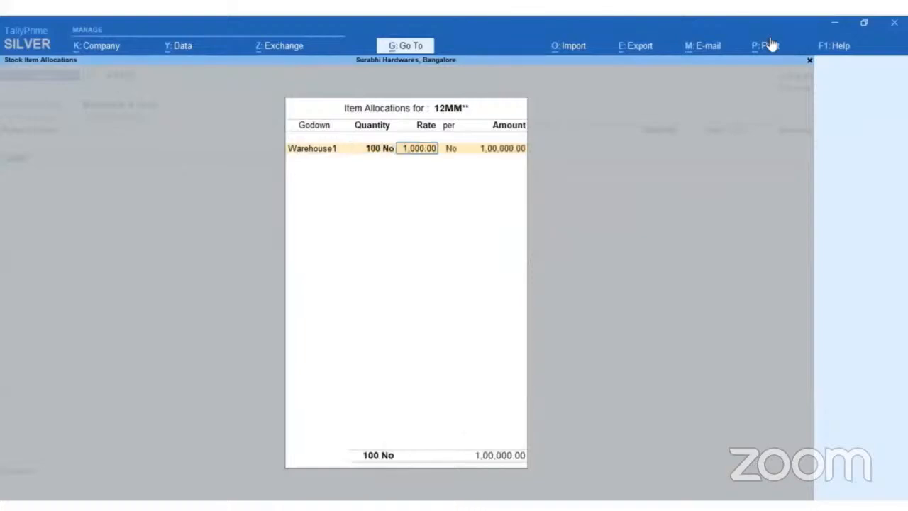
key("Return")
Finish the godown allocation and post the item's full amount to the Common Sales Account.
key("Return")
key("Return")
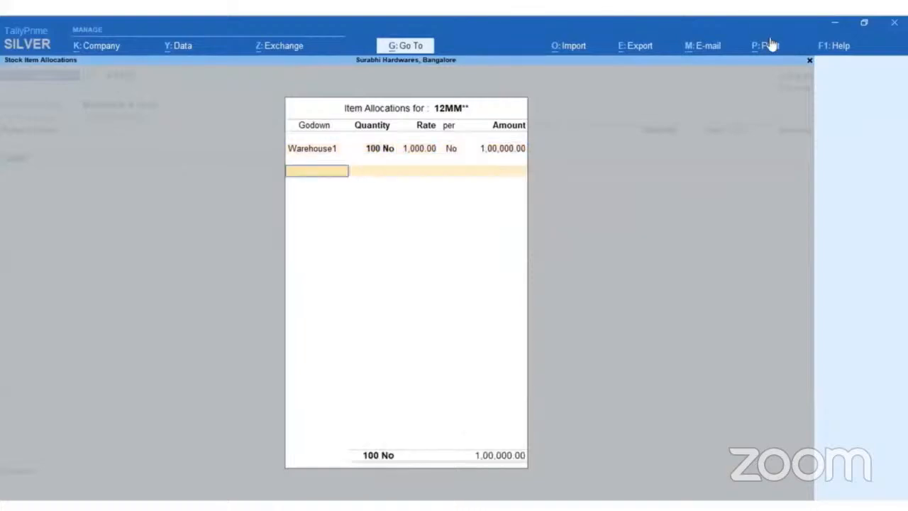
key("Return")
key("Return")
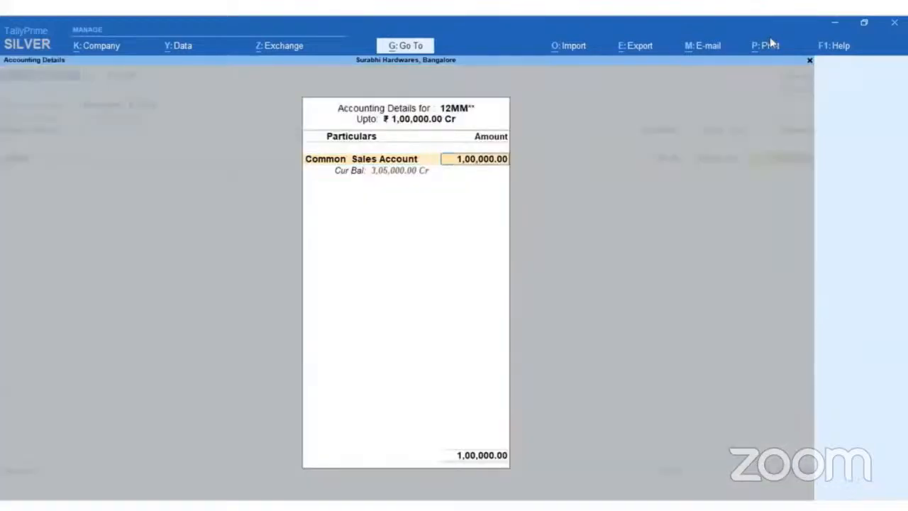
key("Return")
key("Return")
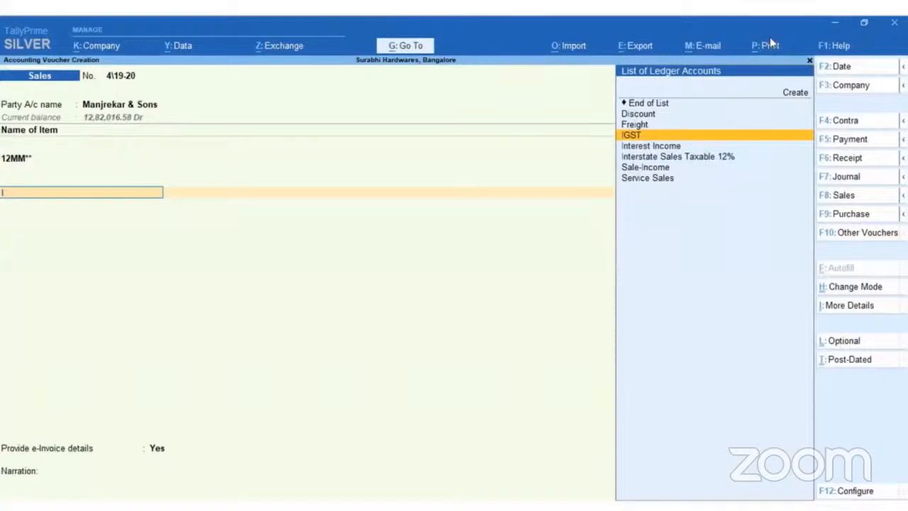
Add the IGST ledger below the item and accept its calculated tax amount.
type("IGST")
key("Return")
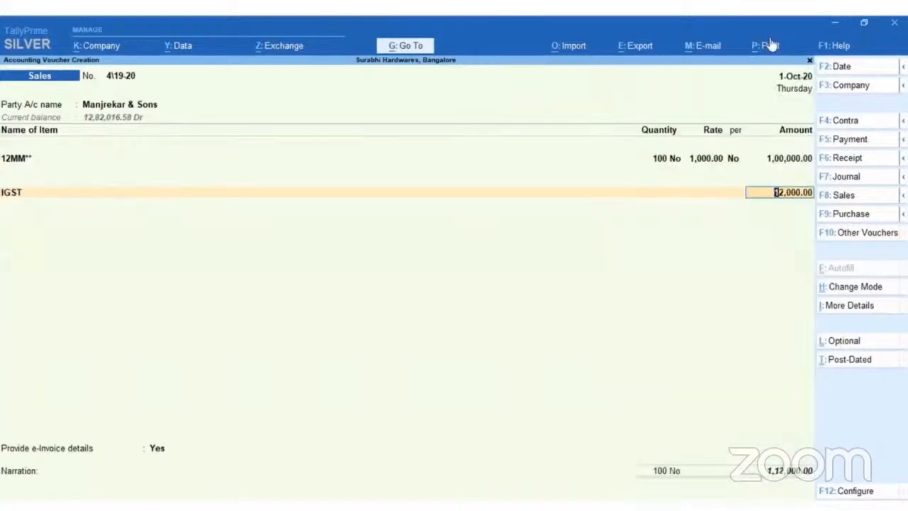
key("Return")
key("Return")
Provide the e-Invoice details with Colaba as bill-to and ship-to place, and leave the narration blank.
key("Return")
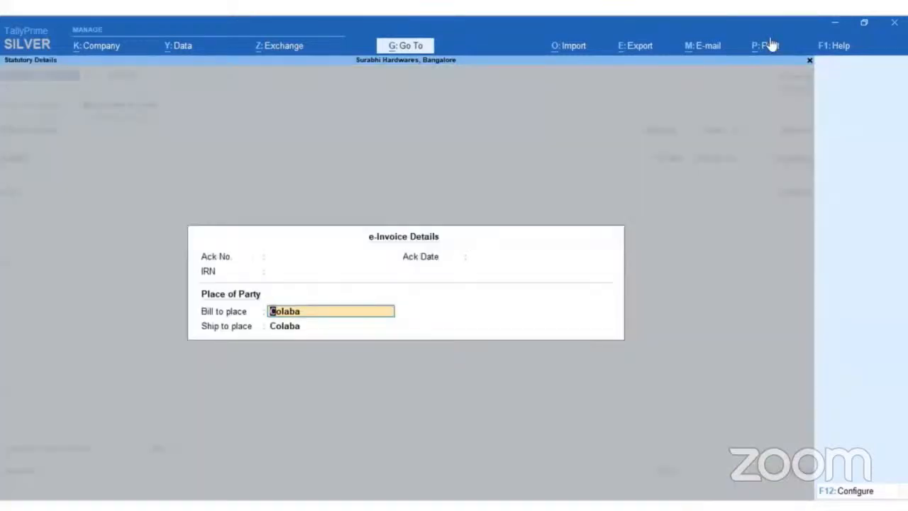
key("Return")
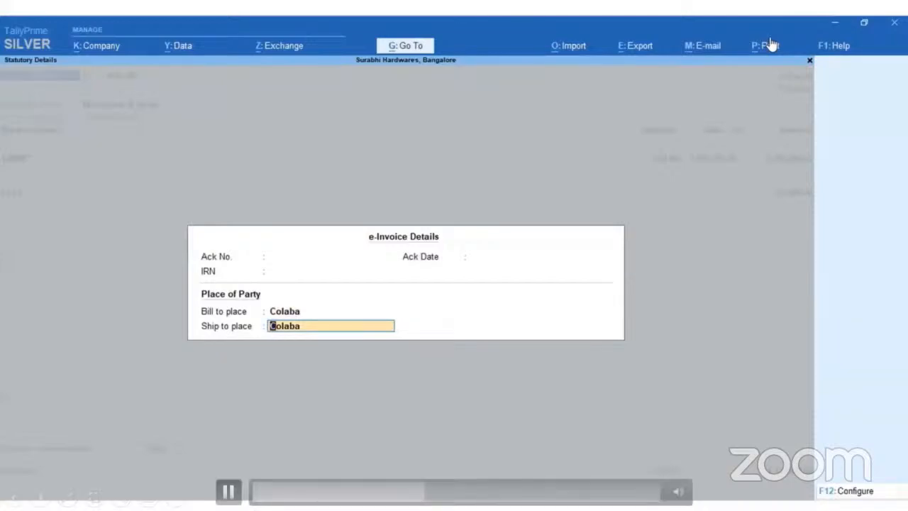
key("Return")
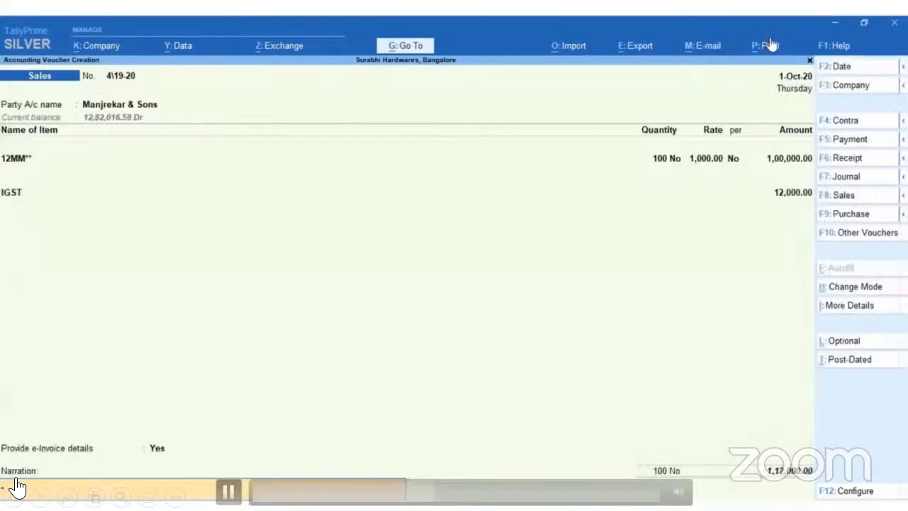
key("Return")
left_click(229, 492)
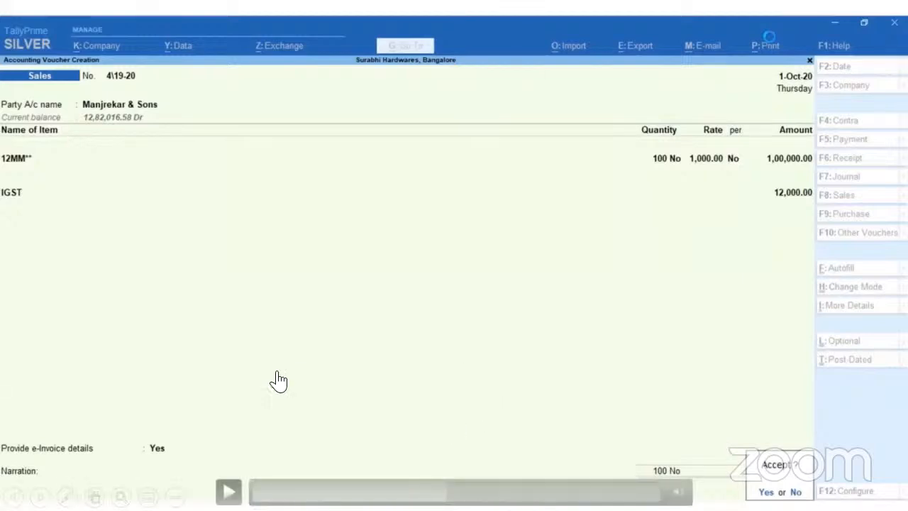
left_click(228, 492)
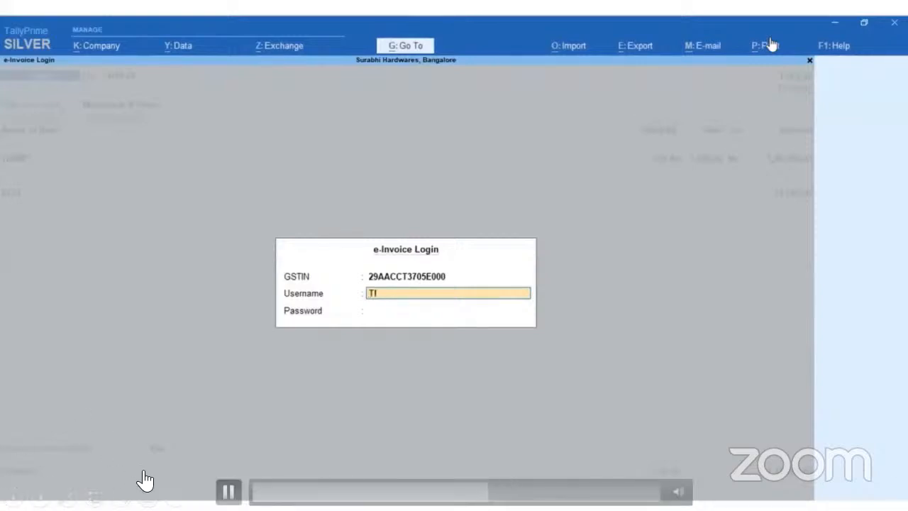
key("space")
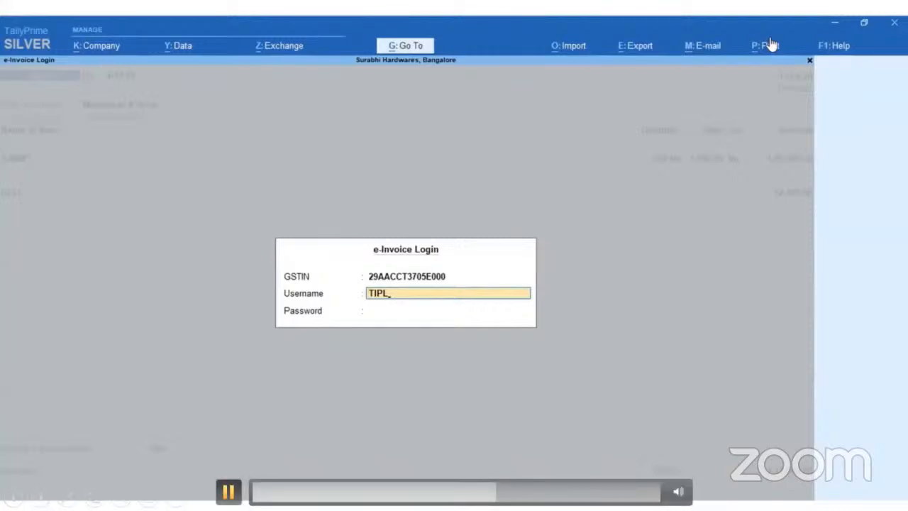
Complete the username, enter the account password in the e-Invoice login, and submit it to generate the e-invoice.
type("3705")
key("Return")
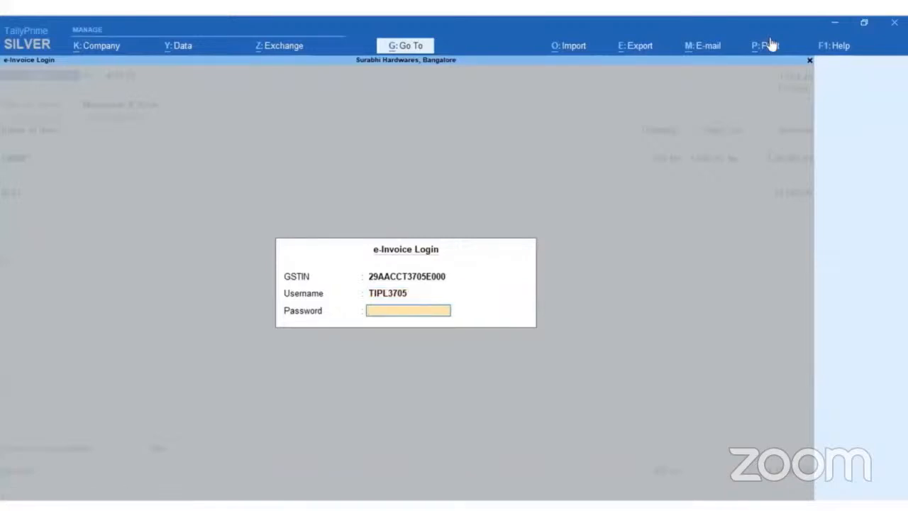
type("*****")
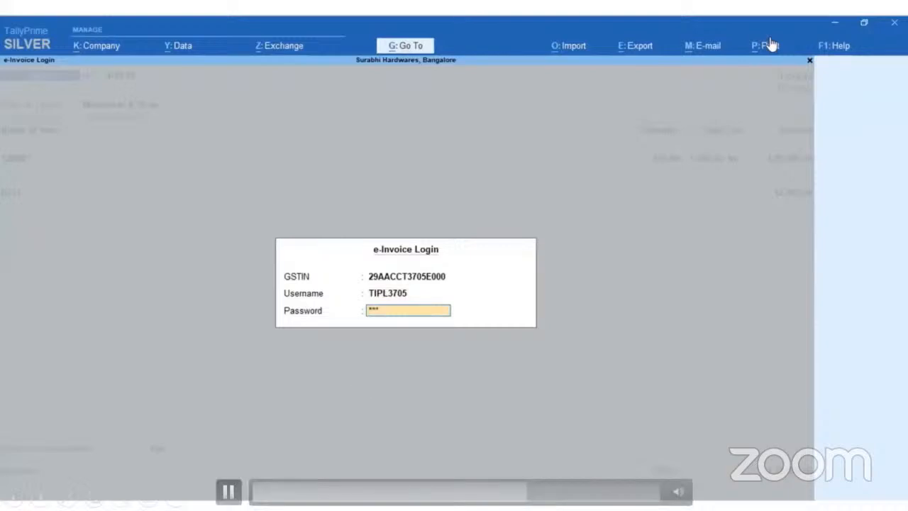
type("***")
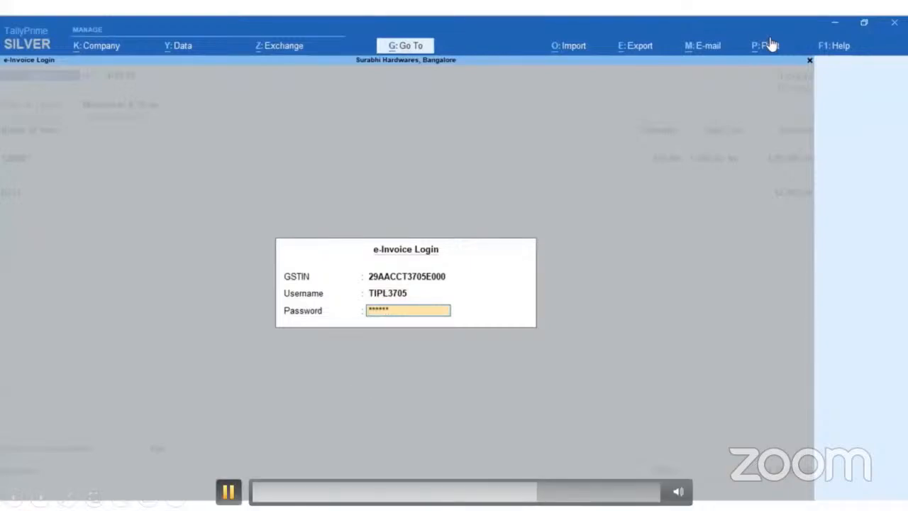
type("*")
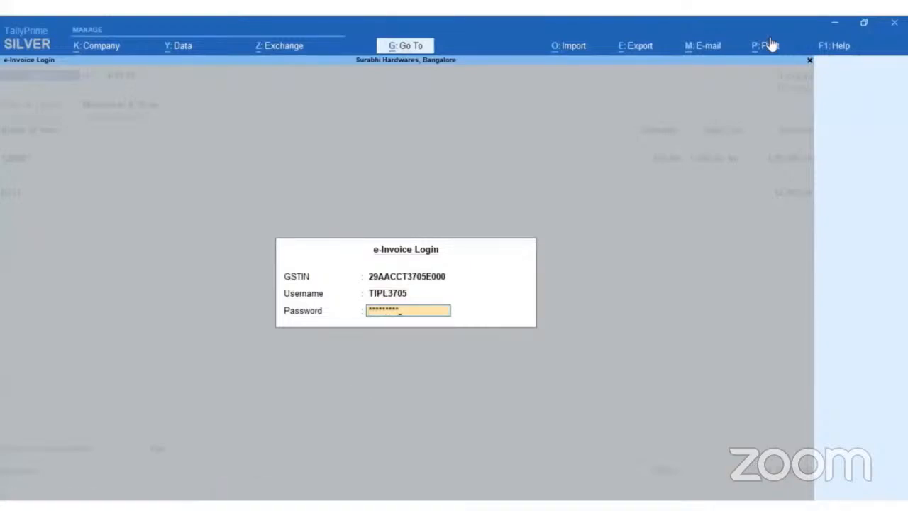
key("Return")
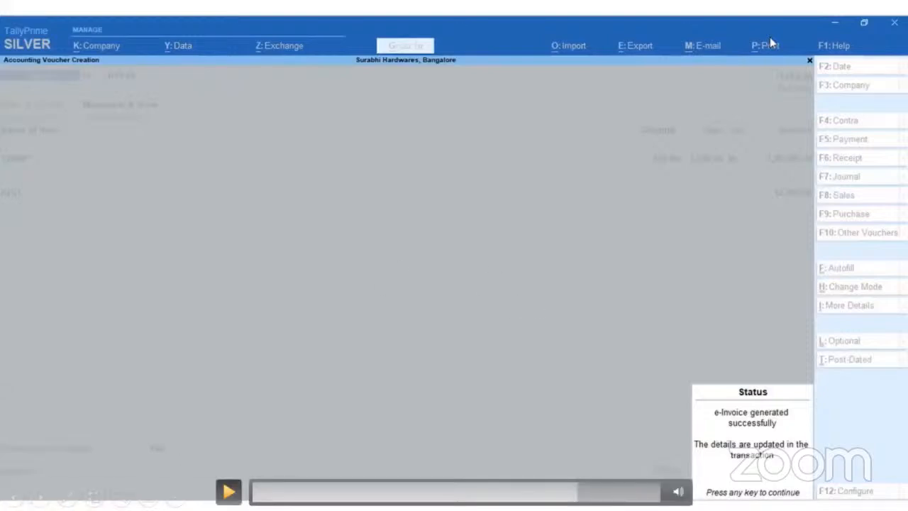
Continue the demo video to the tax invoice preview and examine the IRN, acknowledgement details and QR code.
right_click(234, 482)
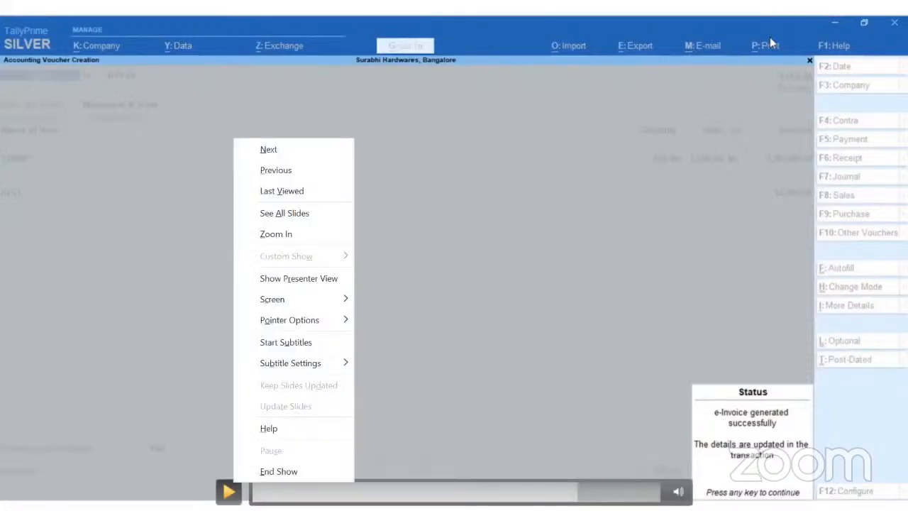
key("Escape")
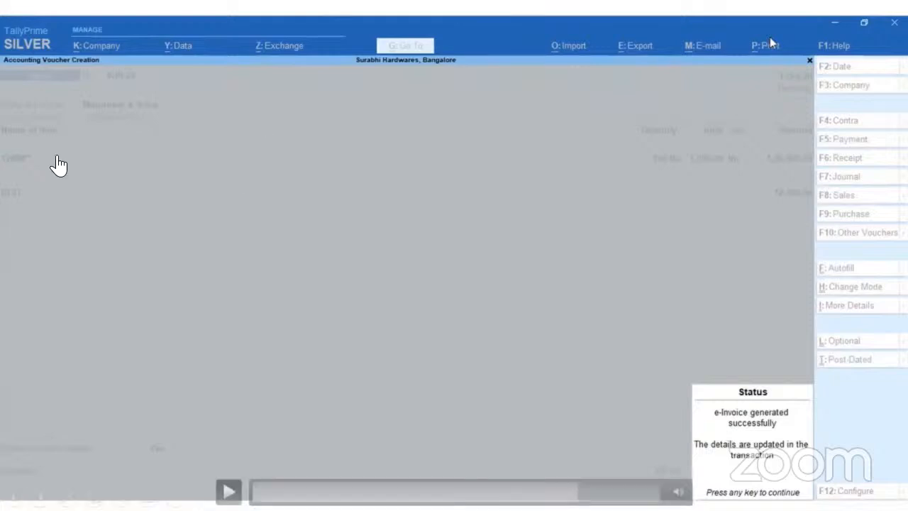
left_click(229, 491)
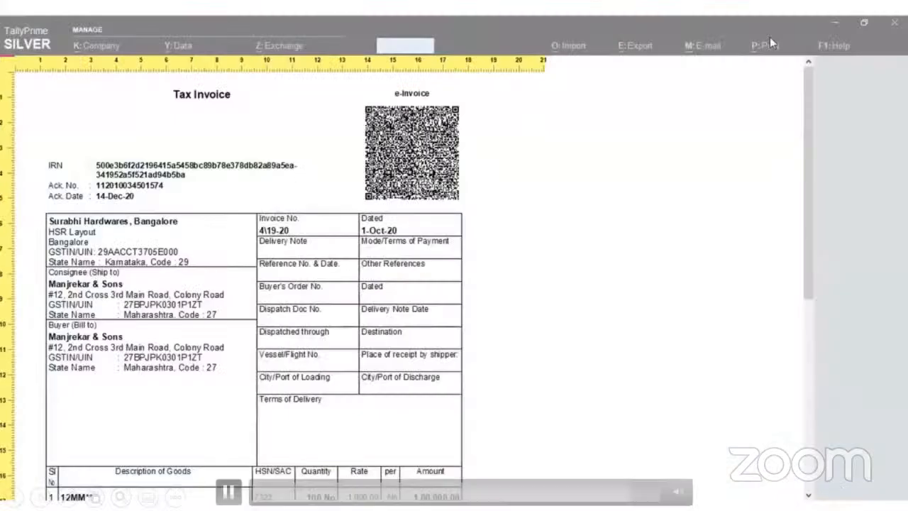
left_click(229, 492)
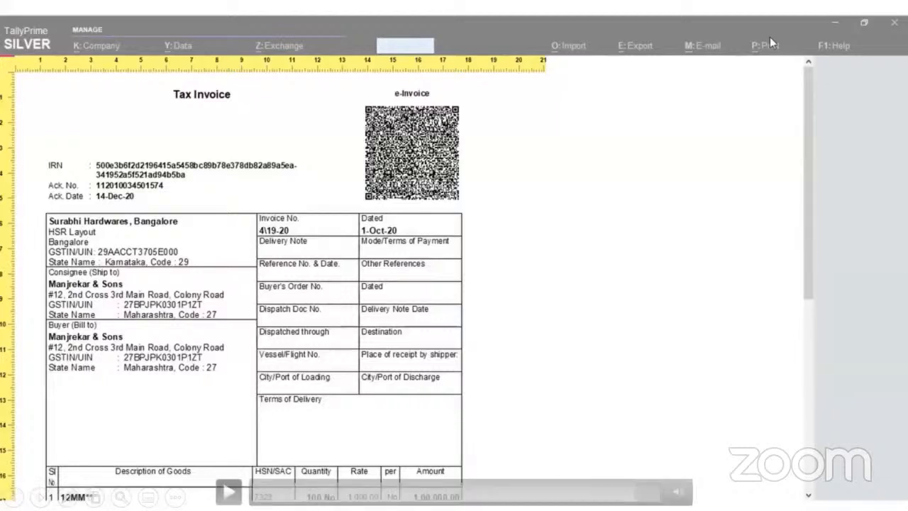
key("space")
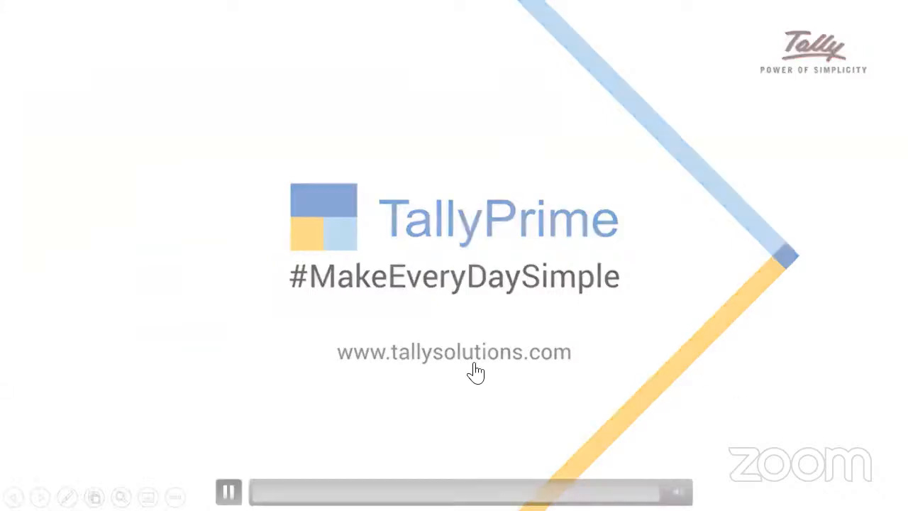
left_click(41, 497)
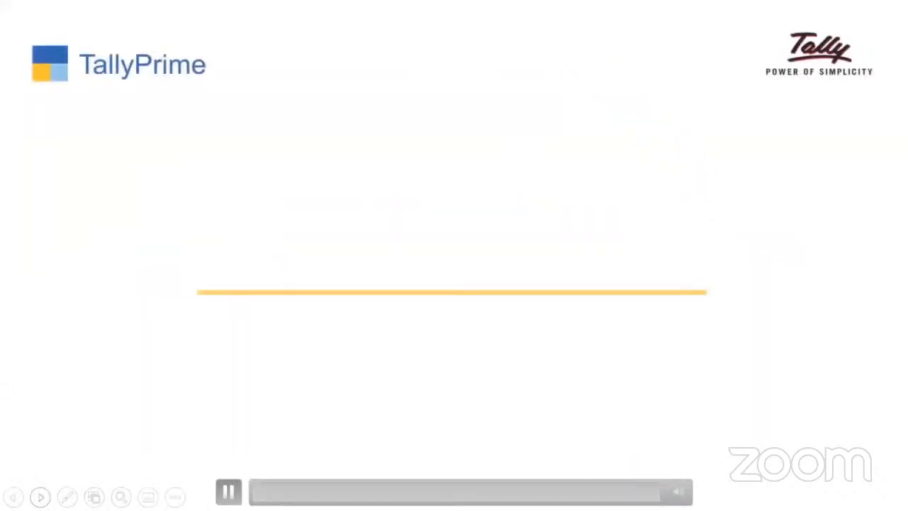
left_click(40, 496)
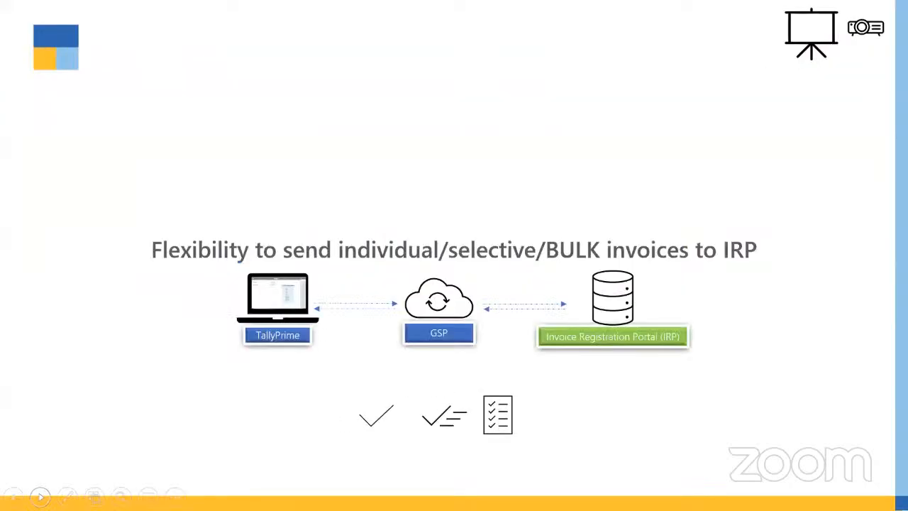
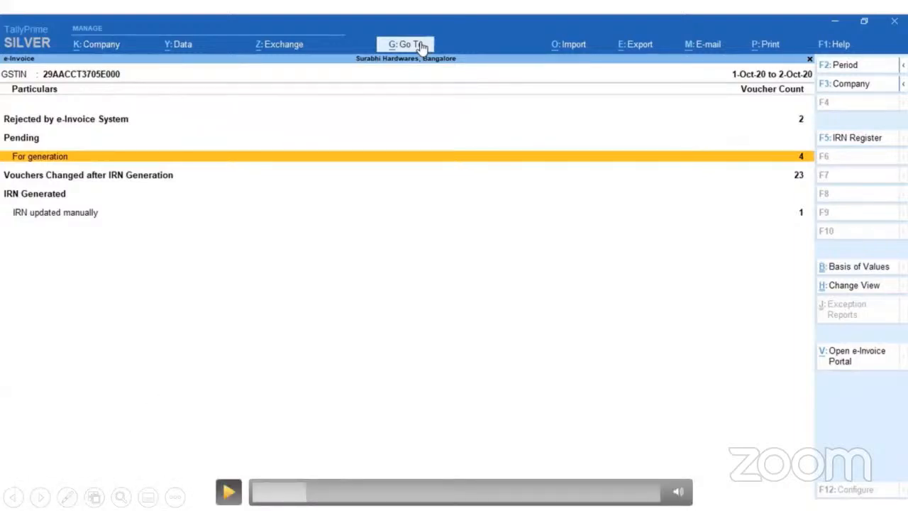
Send the first two pending Manjrekar & Sons sales vouchers for e-invoicing and confirm their IRN generation.
key("space")
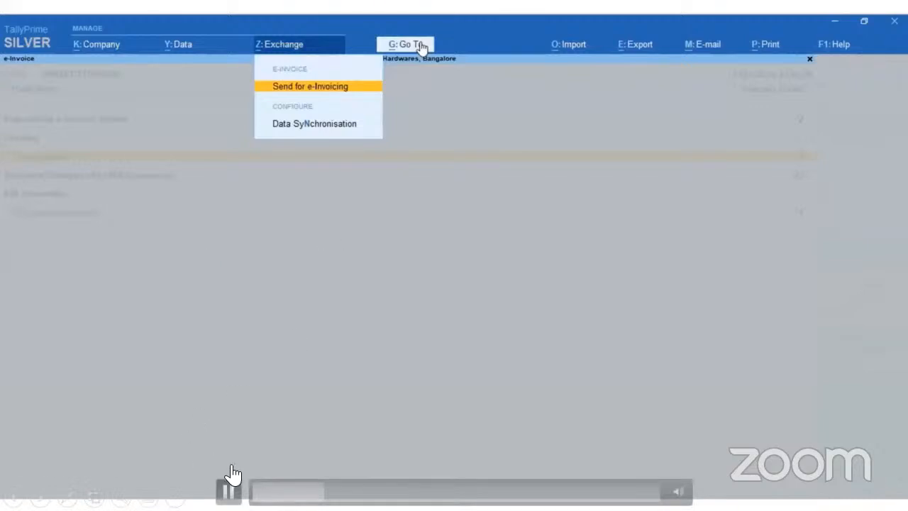
key("space")
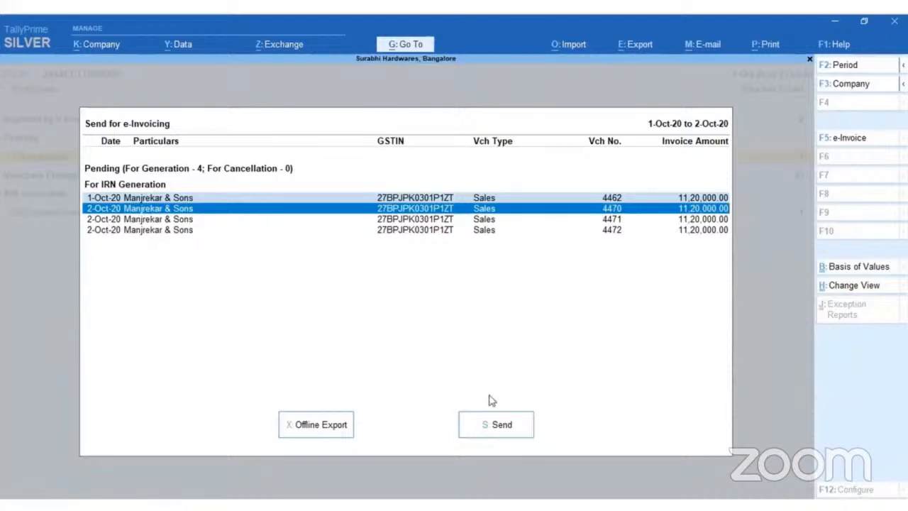
left_click(496, 424)
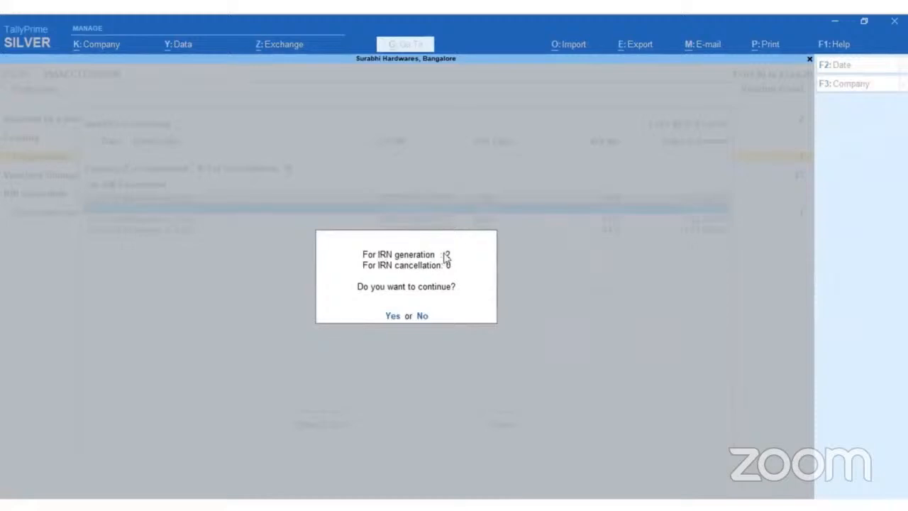
key("space")
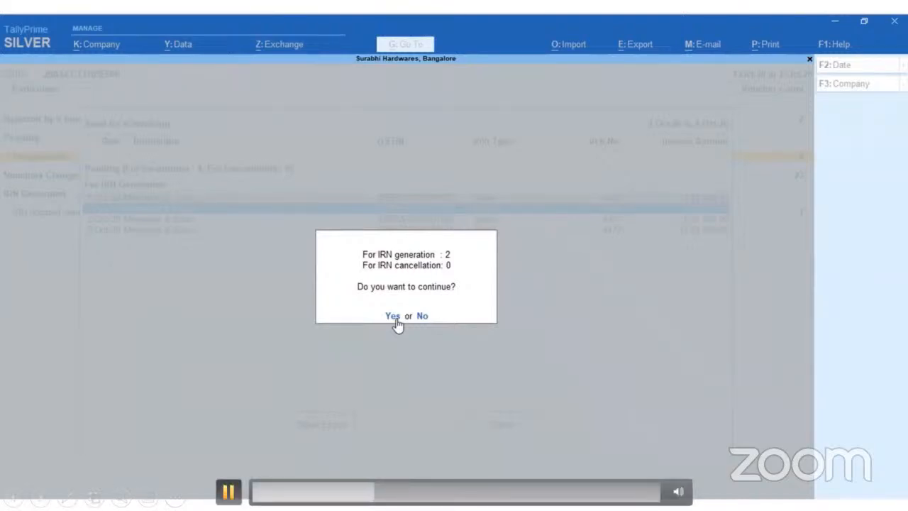
left_click(397, 320)
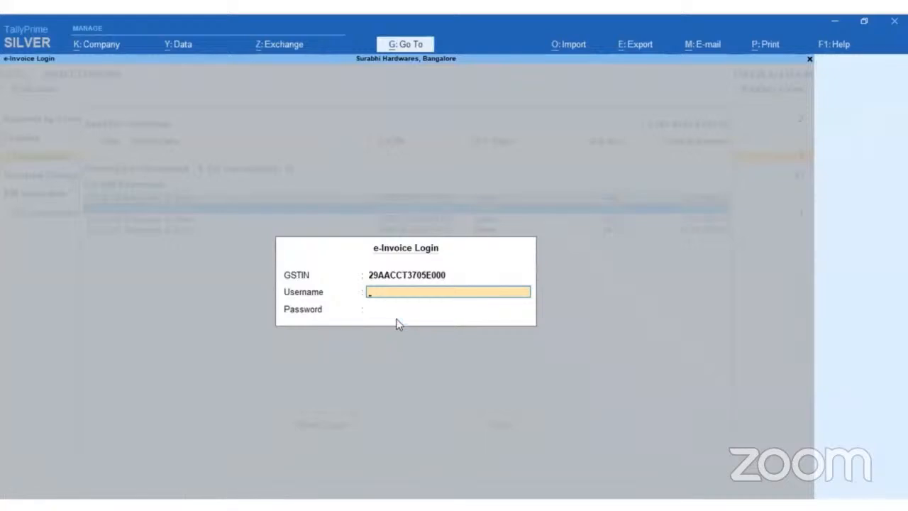
Enter the account username and password in the e-Invoice login and submit it to generate the two e-invoices.
type("TIPL3705")
key("Return")
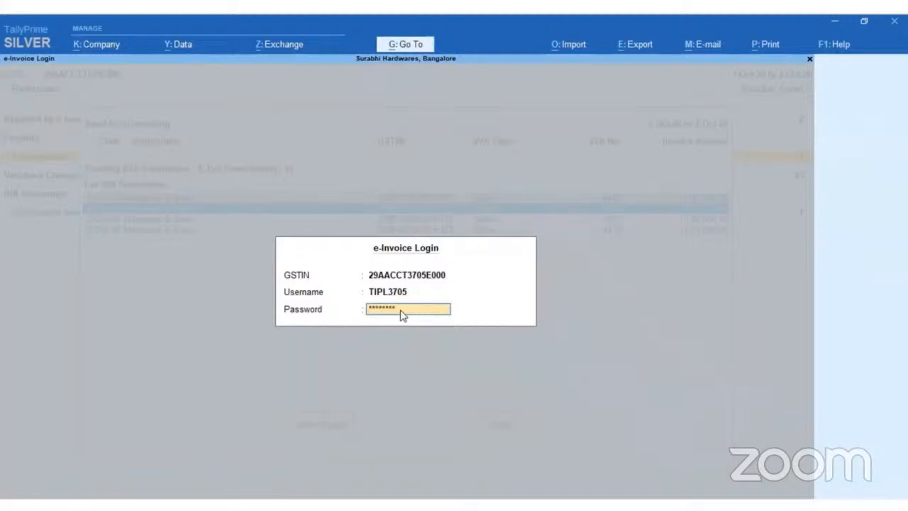
left_click(401, 312)
key("Return")
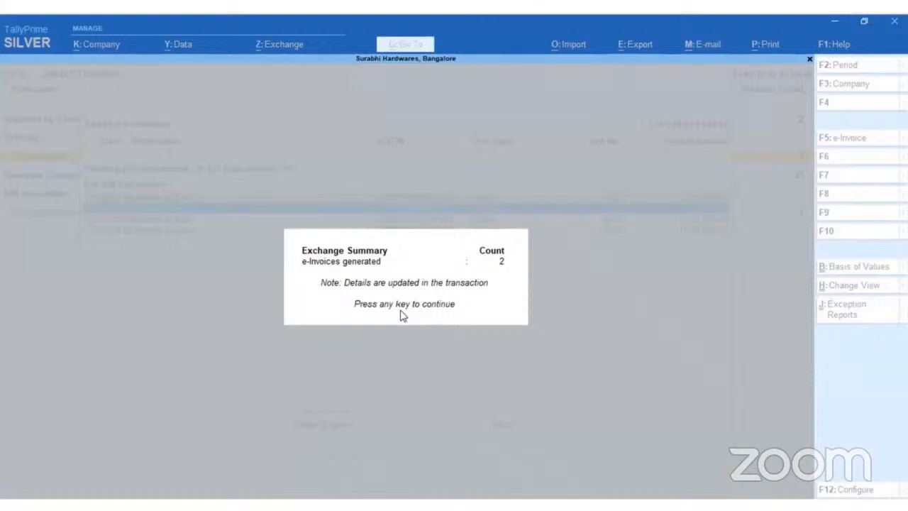
Send the remaining pending vouchers for e-invoicing and dismiss the exchange summary.
left_click(229, 492)
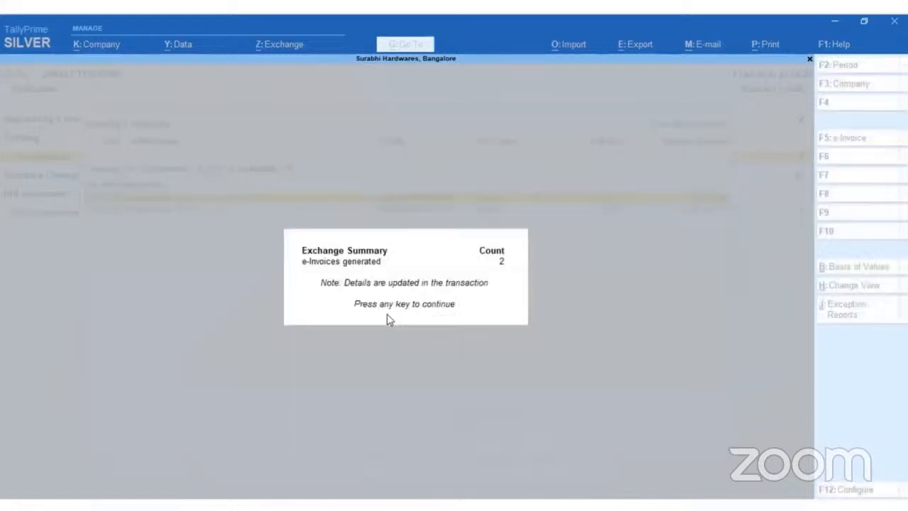
left_click(388, 318)
key("Return")
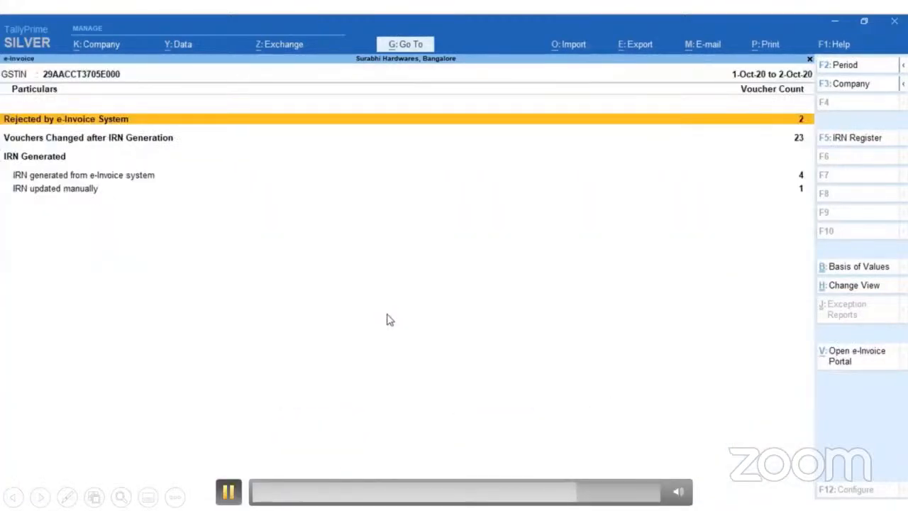
Return to the e-Invoice report, open the vouchers with IRN generated from the e-Invoice system, and examine their IRN and acknowledgement details in detailed view.
left_click(229, 492)
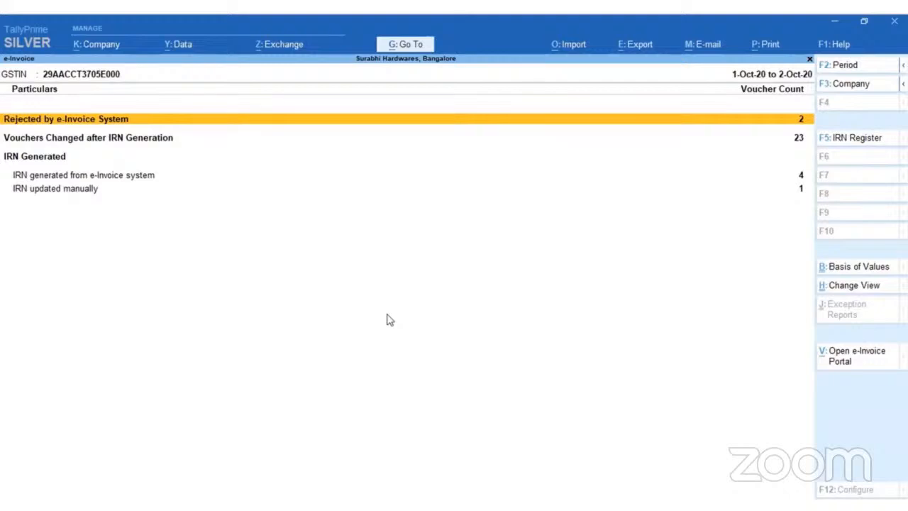
mouse_move(440, 407)
mouse_move(378, 383)
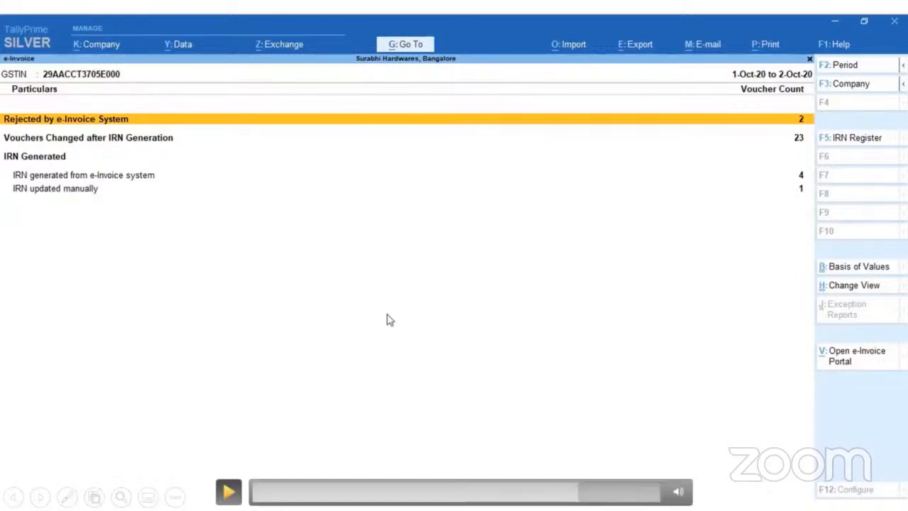
left_click(228, 492)
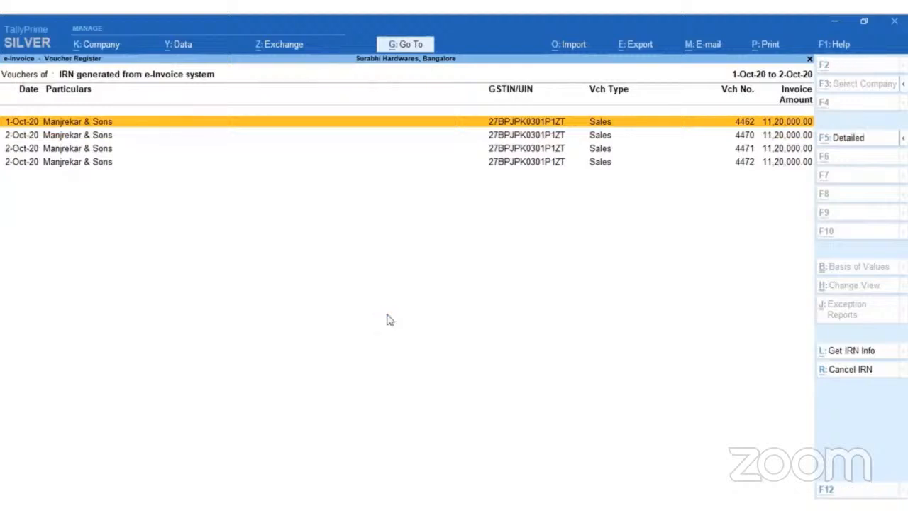
key("F5")
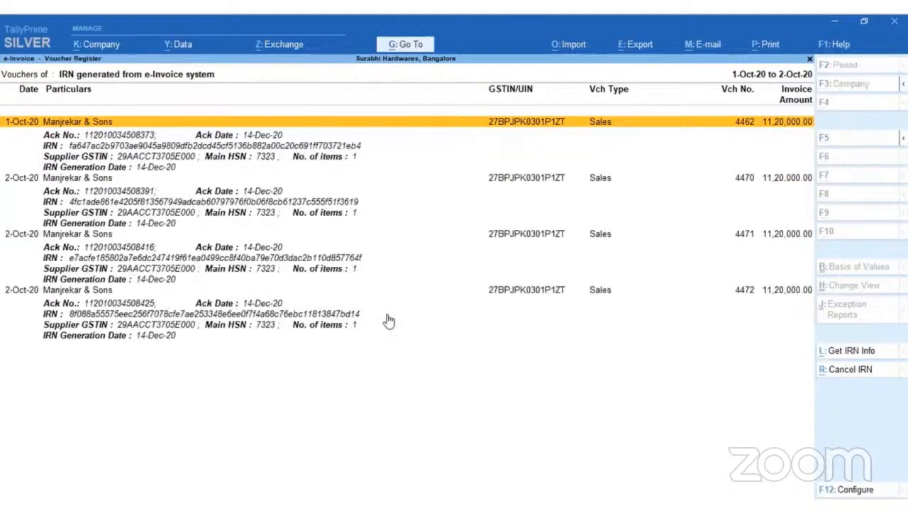
left_click(389, 321)
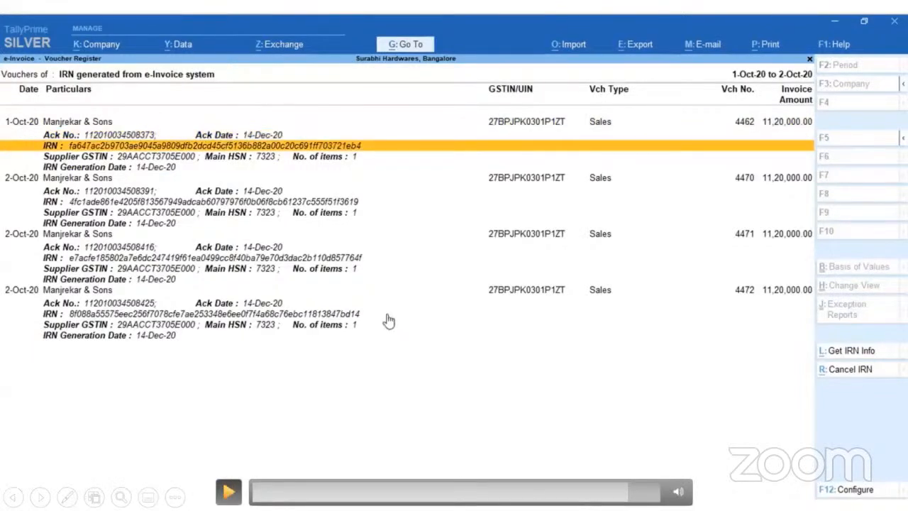
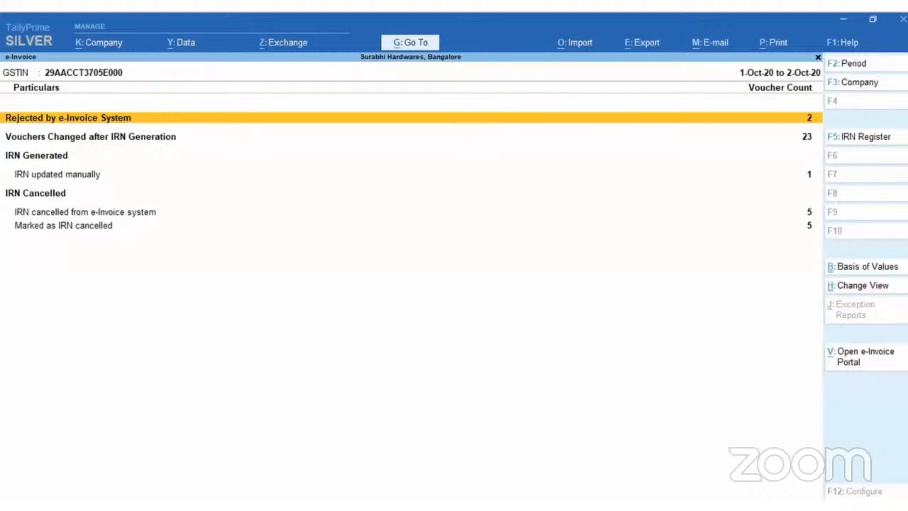
mouse_move(369, 472)
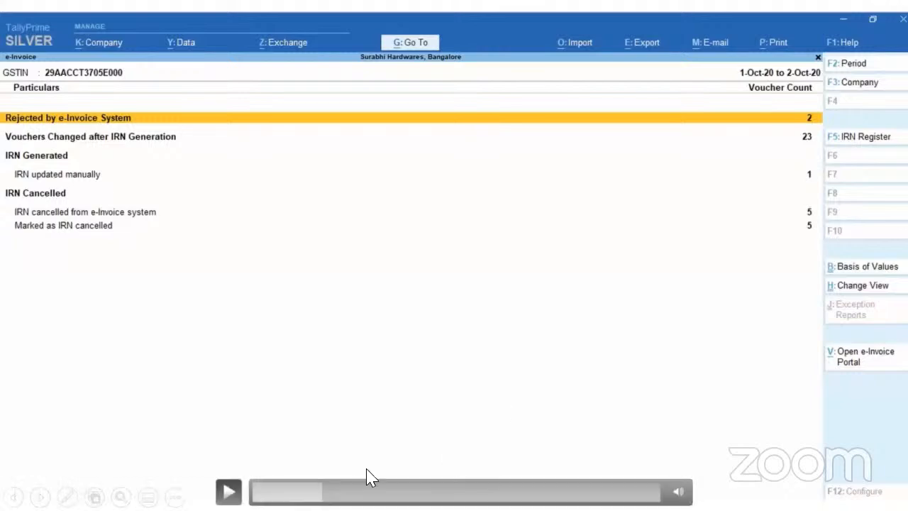
left_click(229, 491)
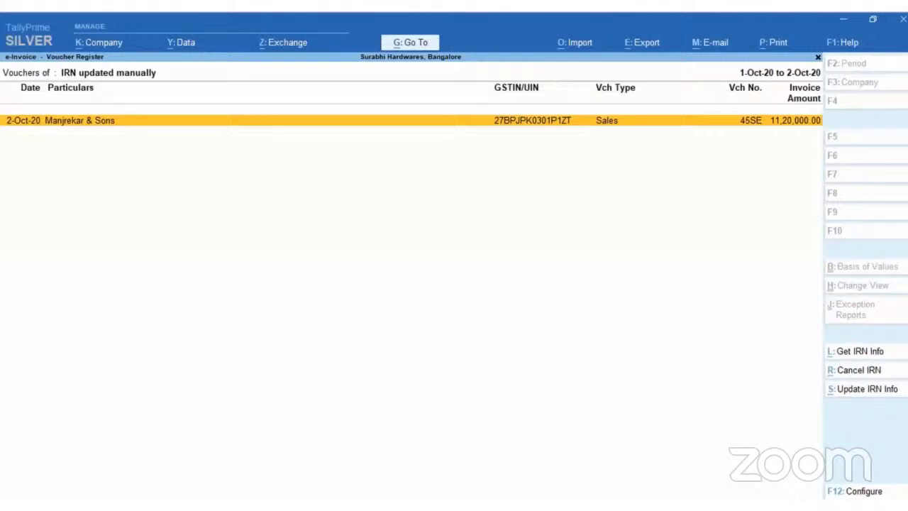
Fetch the IRN information for Manjrekar & Sons sales voucher 45SE, entering the account username and password in the e-Invoice login.
key("alt+l")
key("Return")
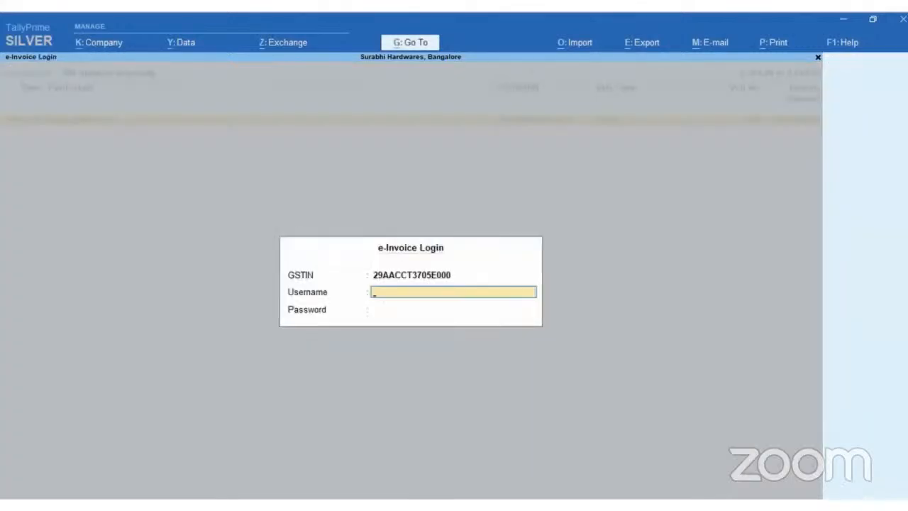
type("TIPL3705")
key("Return")
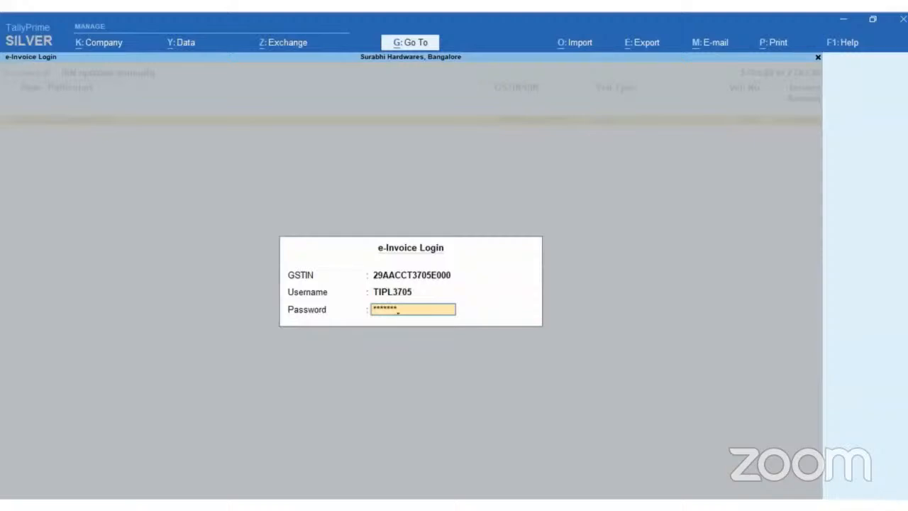
key("Return")
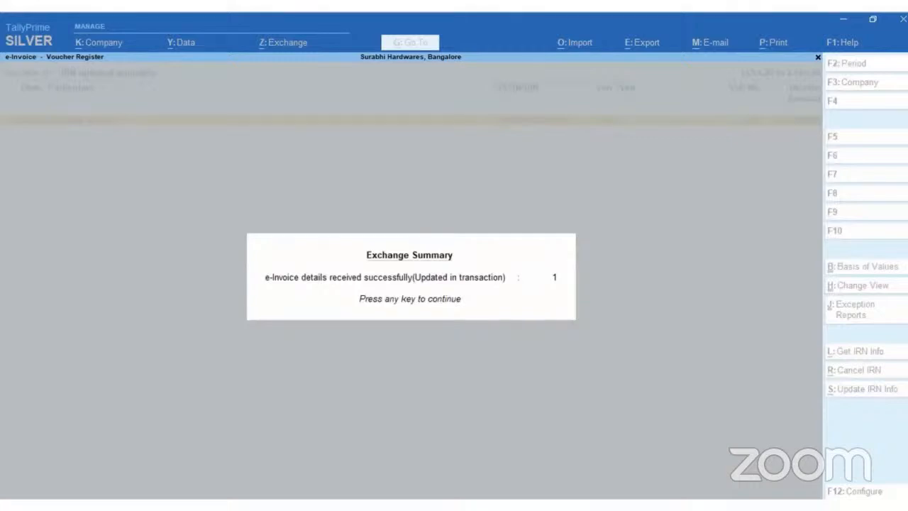
key("Return")
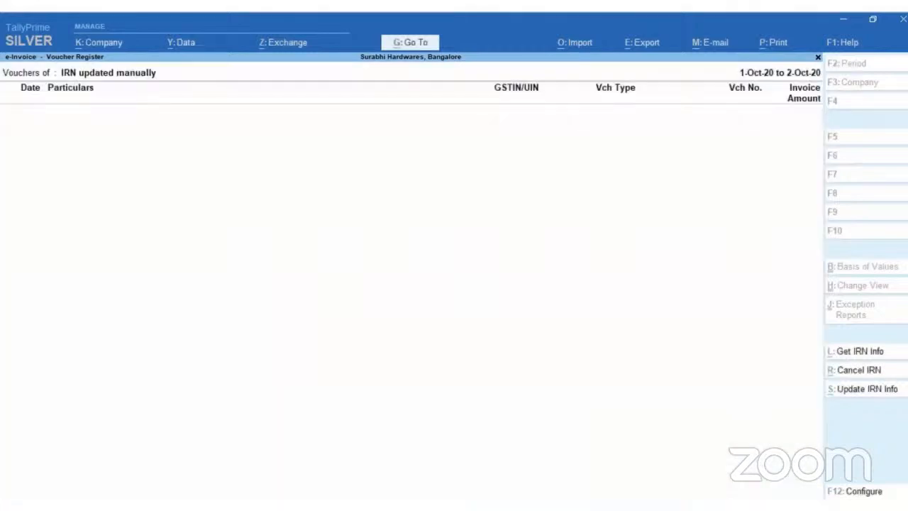
Return to the e-Invoice report, open the vouchers with IRN generated from the e-Invoice system, and show their IRN details in detailed view.
key("Escape")
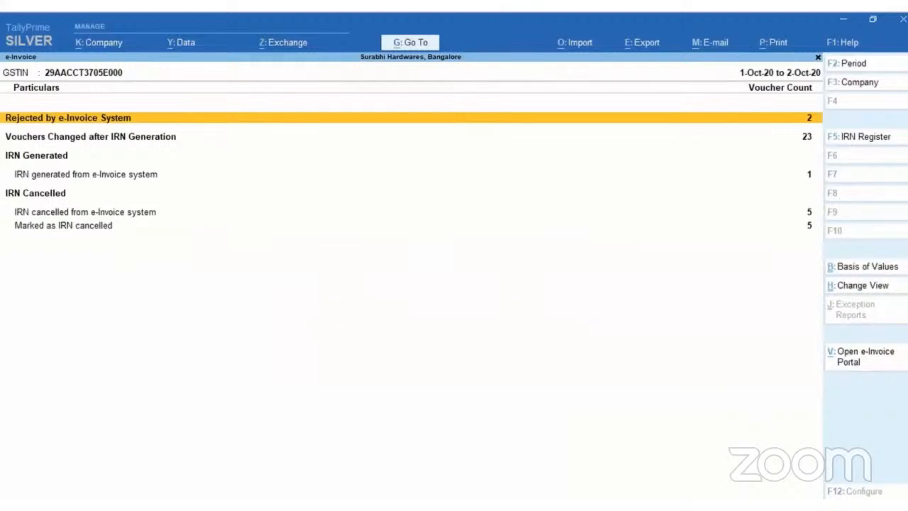
key("Down")
key("Down")
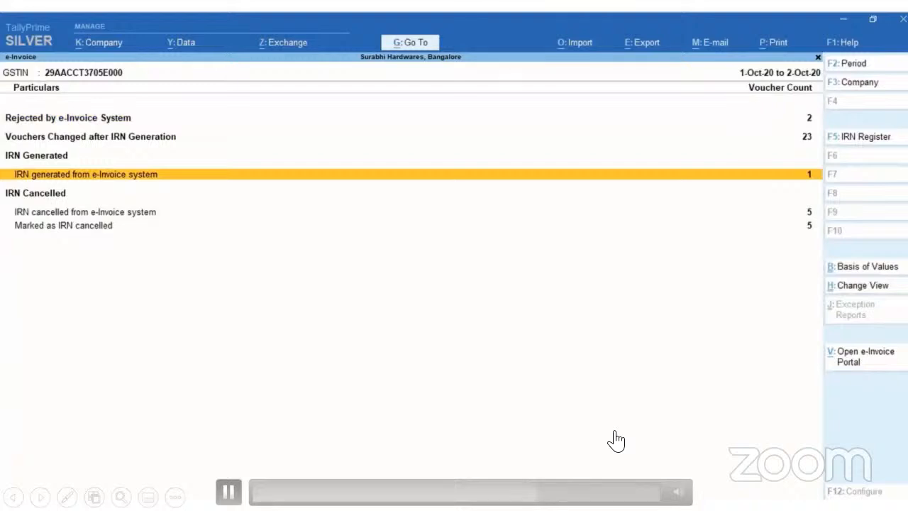
key("Return")
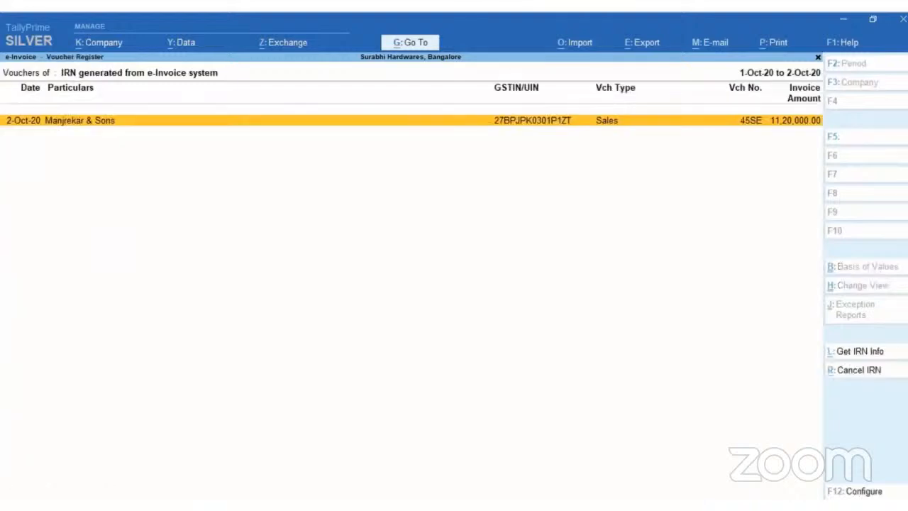
key("alt+F5")
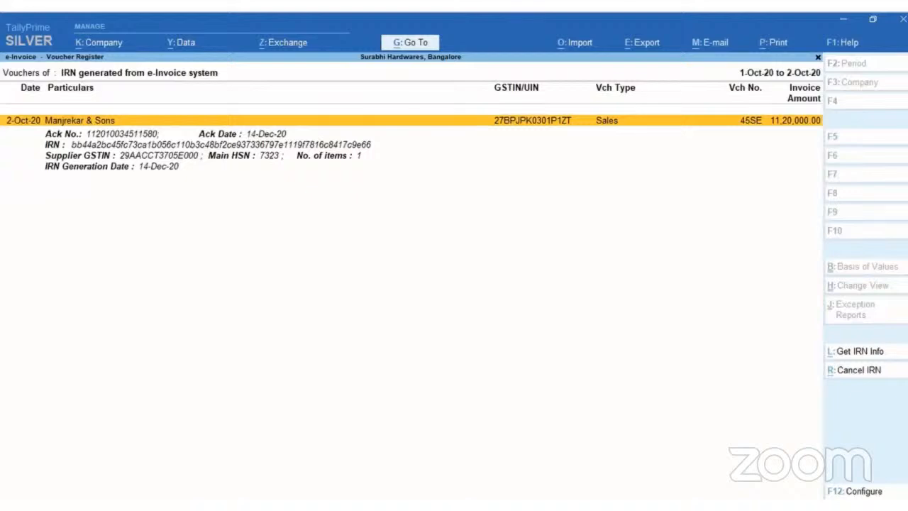
Open sales voucher 45SE and preview its printed tax invoice with the IRN details and QR code.
key("Return")
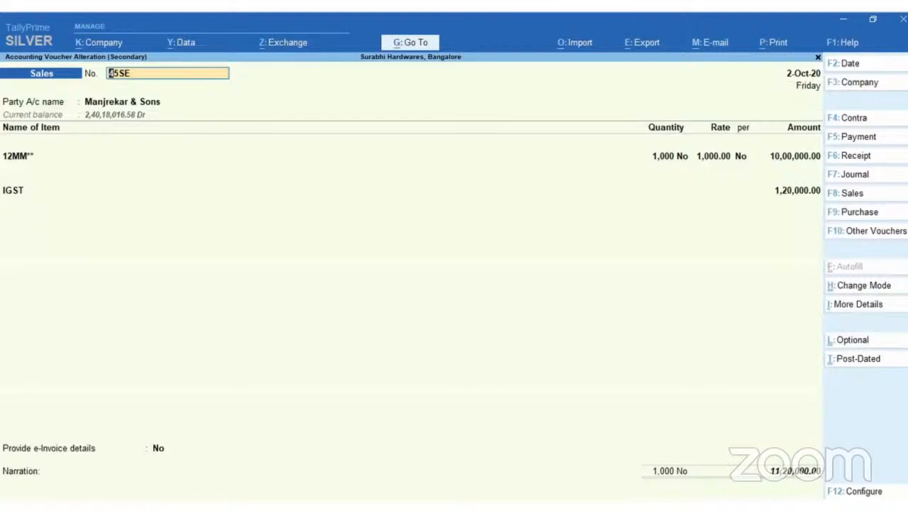
key("alt+p")
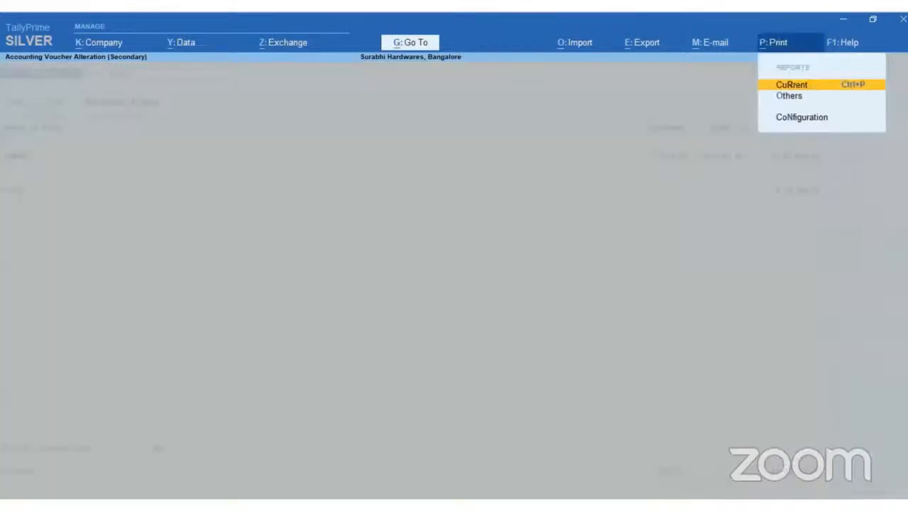
key("Return")
key("Left")
key("Return")
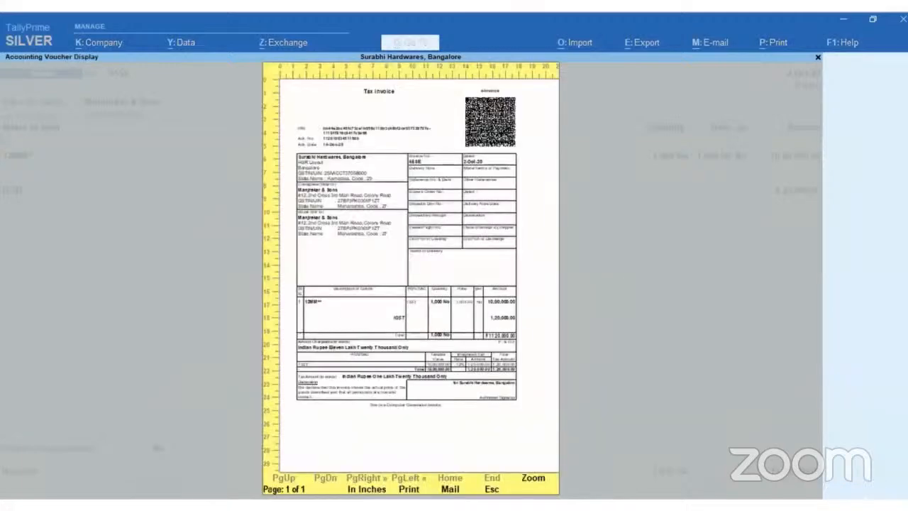
key("Return")
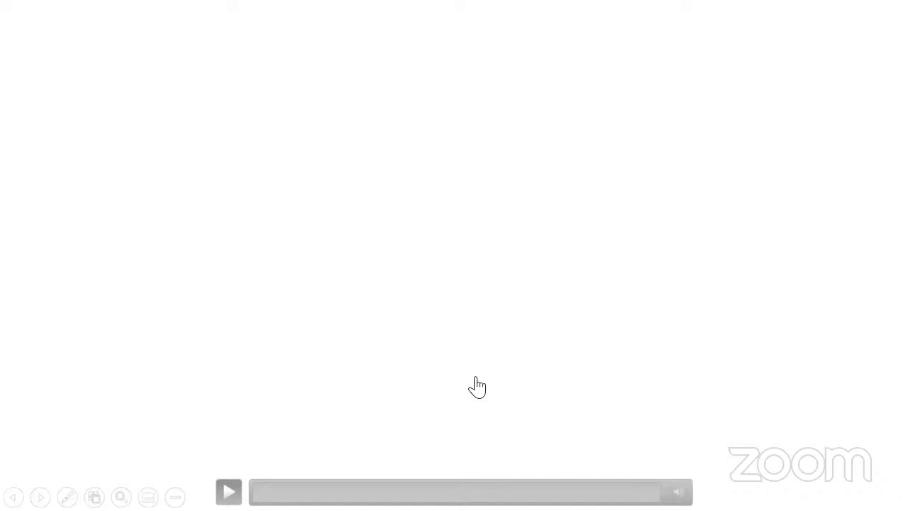
right_click(227, 482)
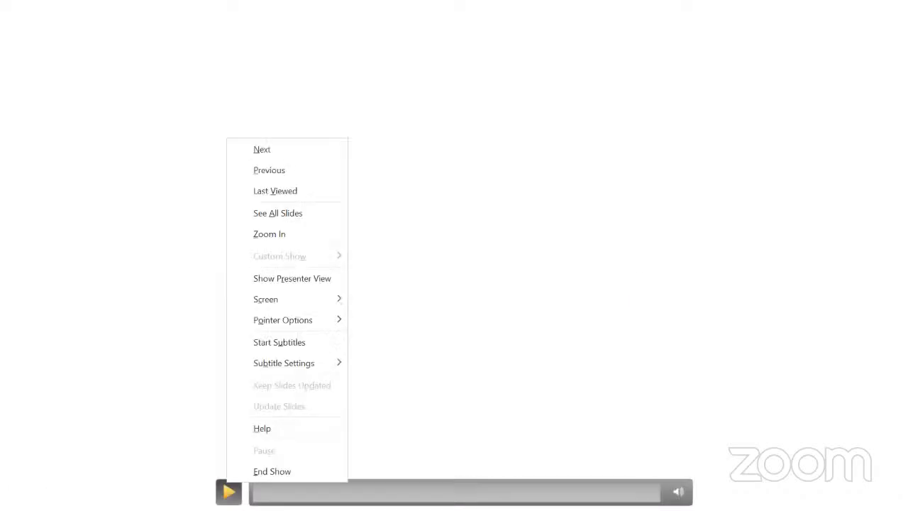
left_click(229, 491)
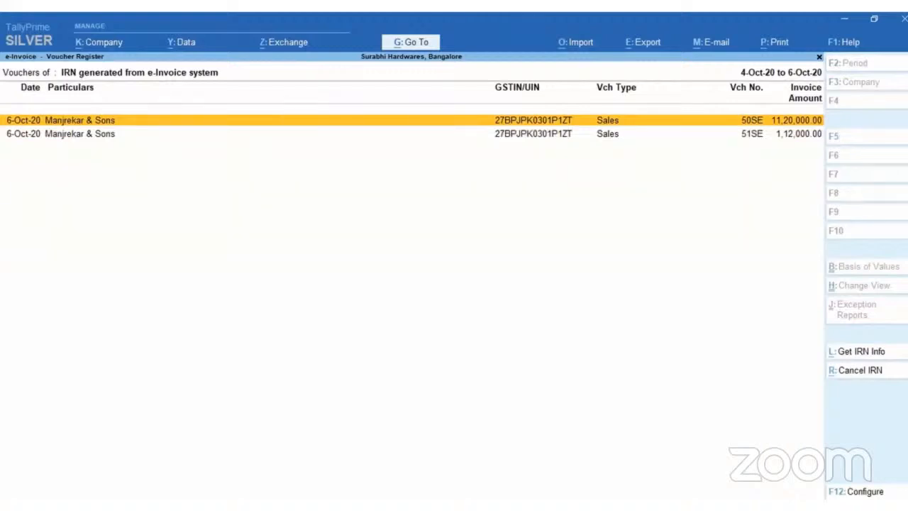
Mark the e-invoice IRN of Manjrekar & Sons sales voucher 50SE as cancelled.
key("alt+r")
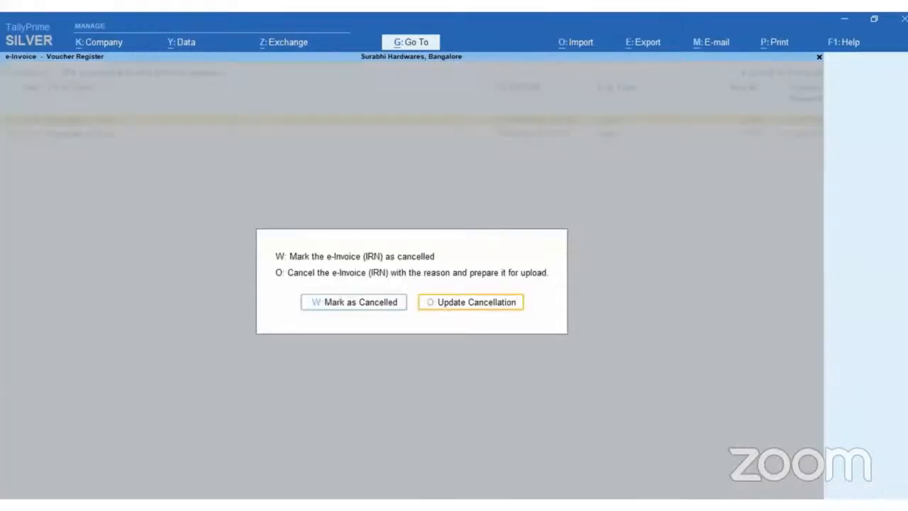
key("Left")
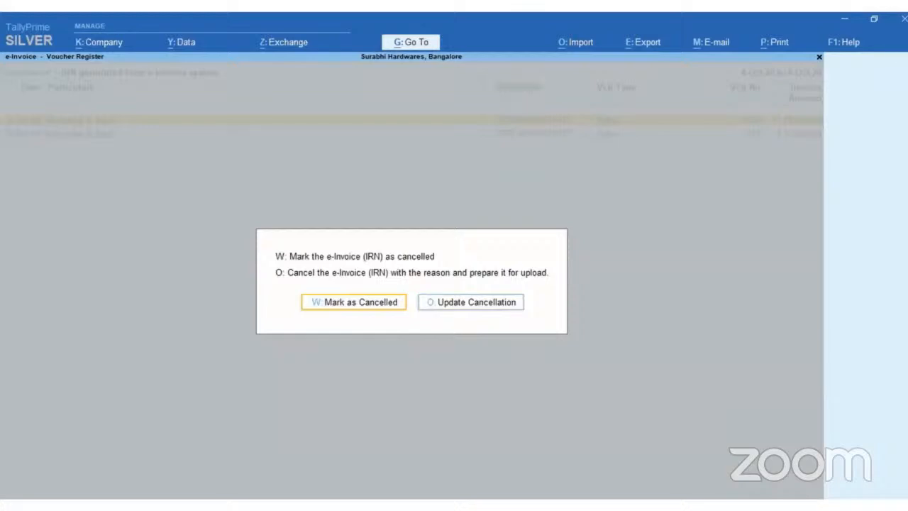
key("Return")
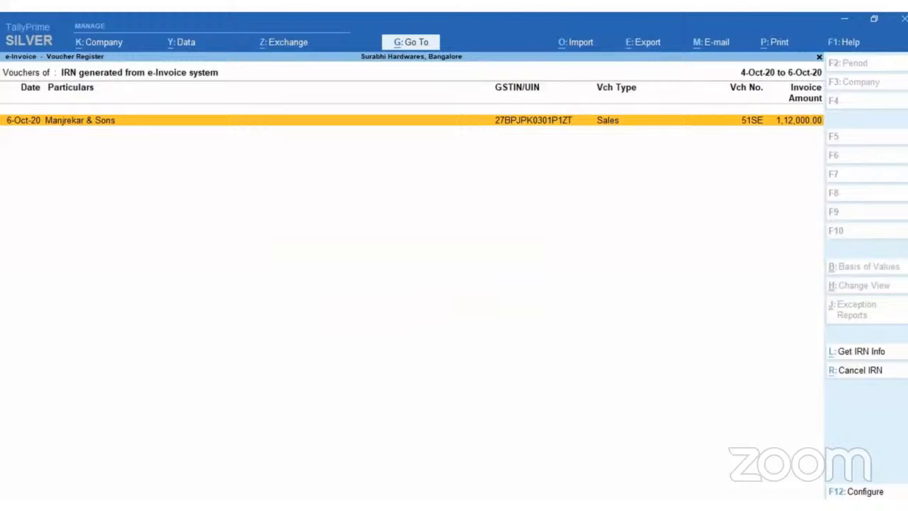
View the vouchers marked as IRN cancelled in the e-Invoice report, and return to the report.
key("Escape")
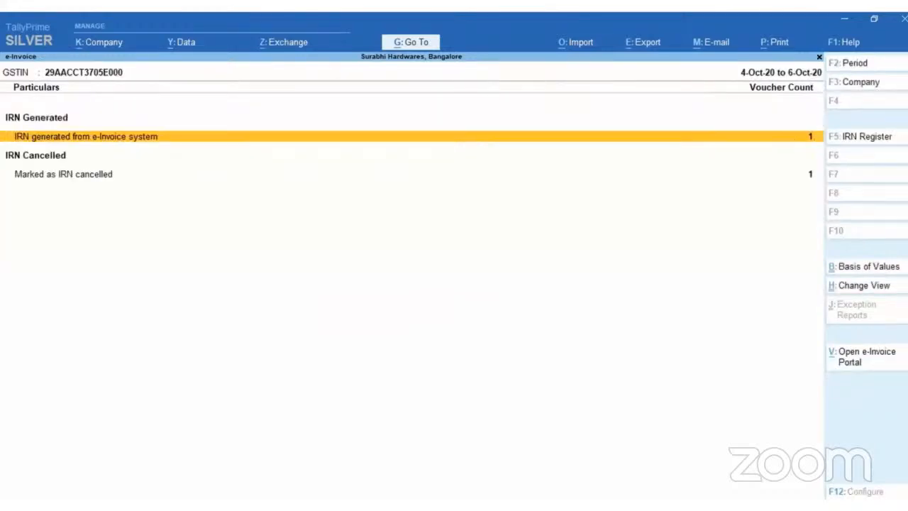
key("Down")
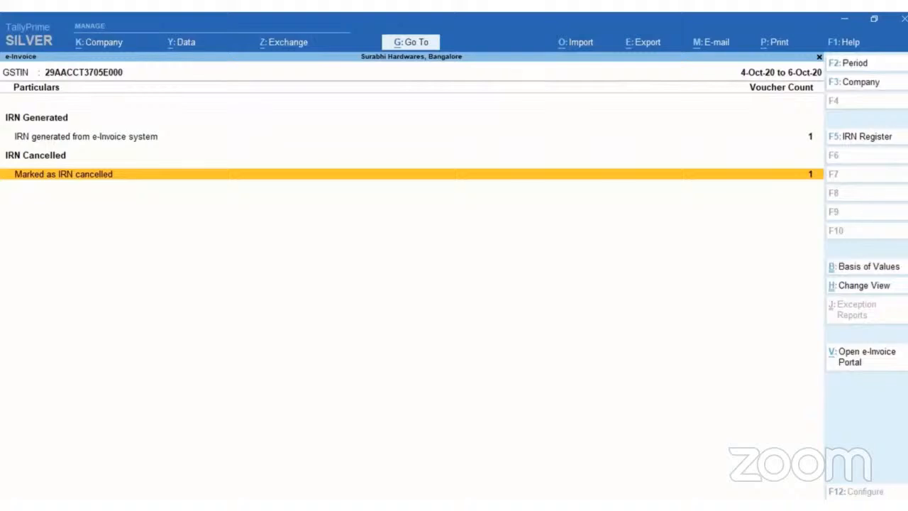
key("Return")
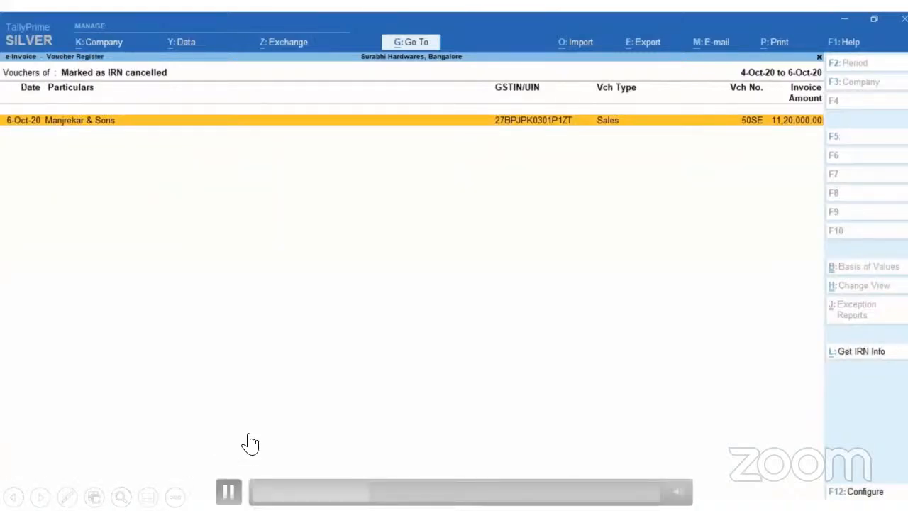
key("F5")
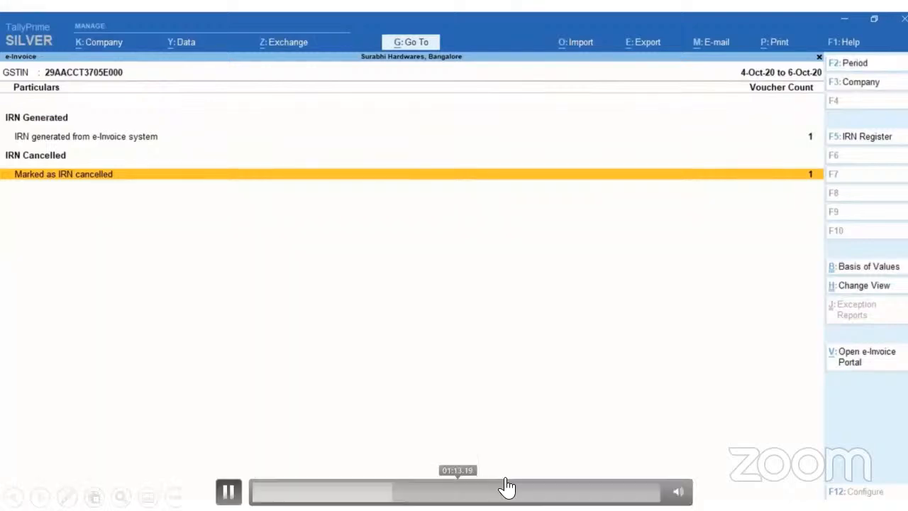
left_click(228, 491)
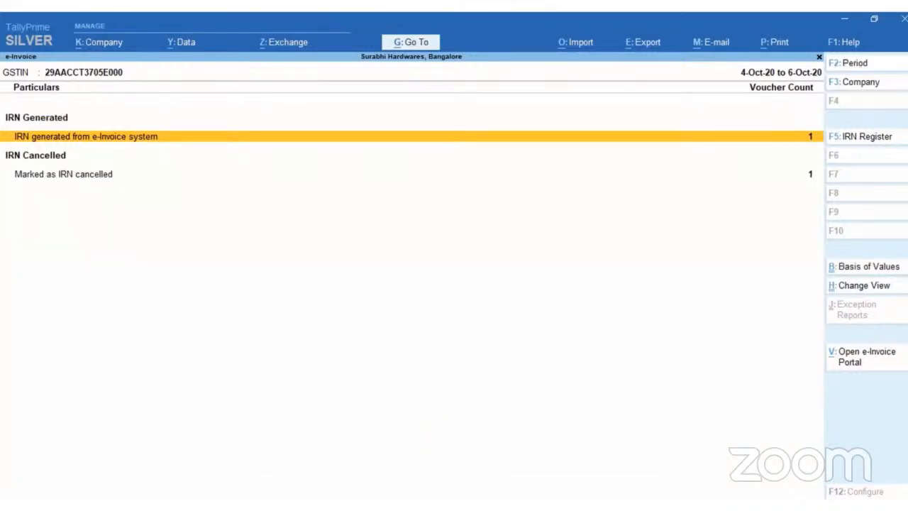
left_click(229, 491)
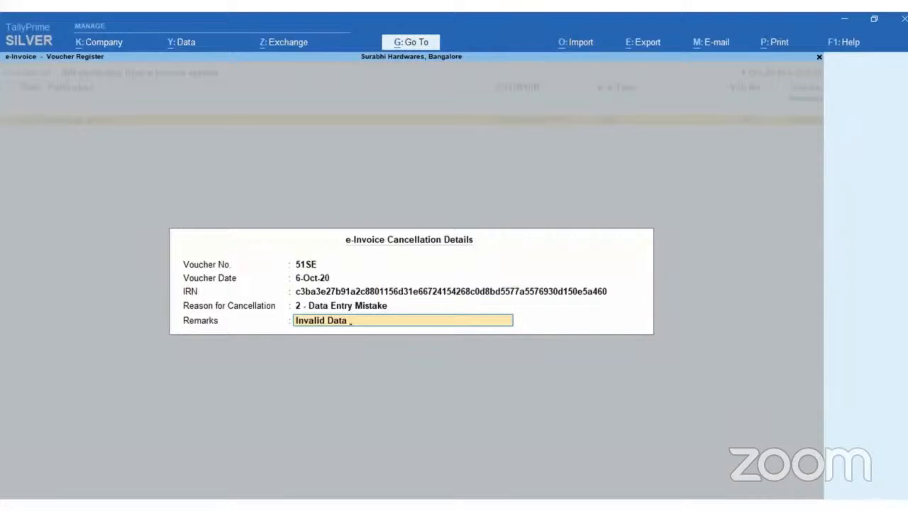
Accept voucher 51SE's e-invoice cancellation details with reason 2 - Data Entry Mistake and remarks Invalid Data, and return to the e-Invoice report.
key("Return")
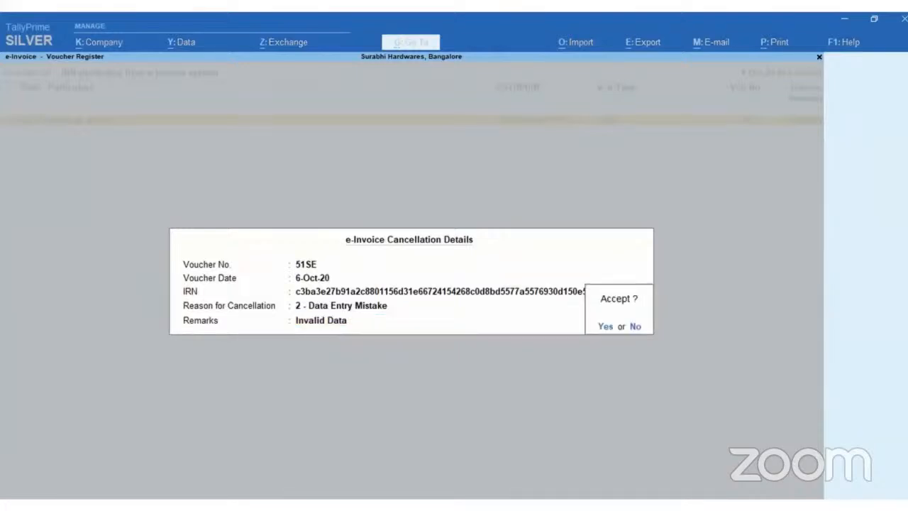
key("Return")
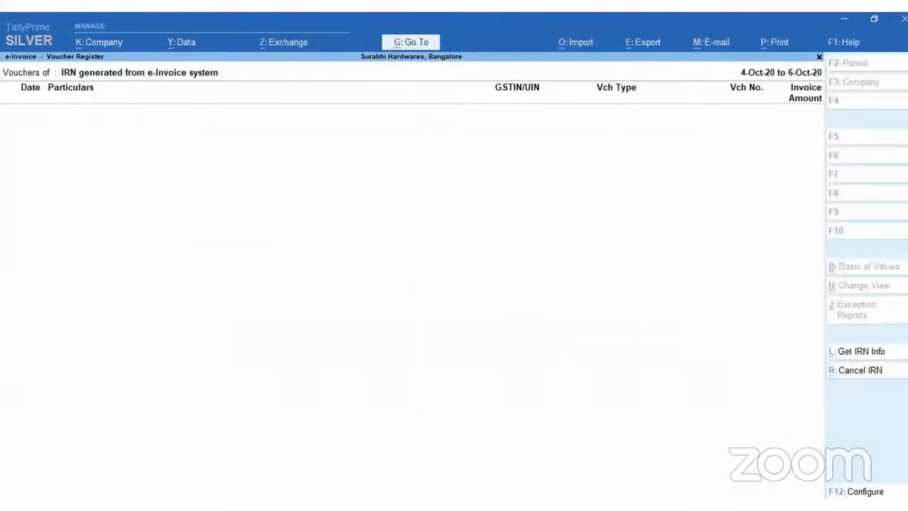
key("Escape")
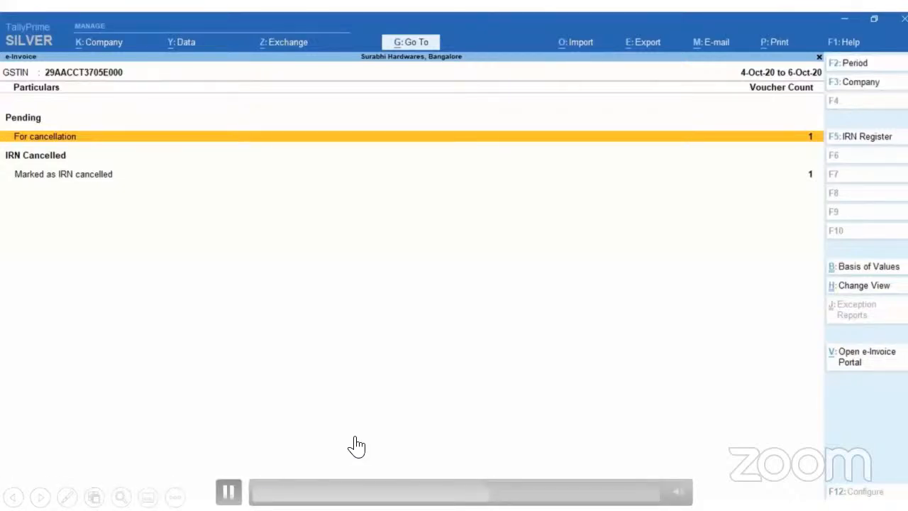
Send Manjrekar & Sons sales voucher 51SE through e-Invoicing for IRN cancellation.
key("alt+z")
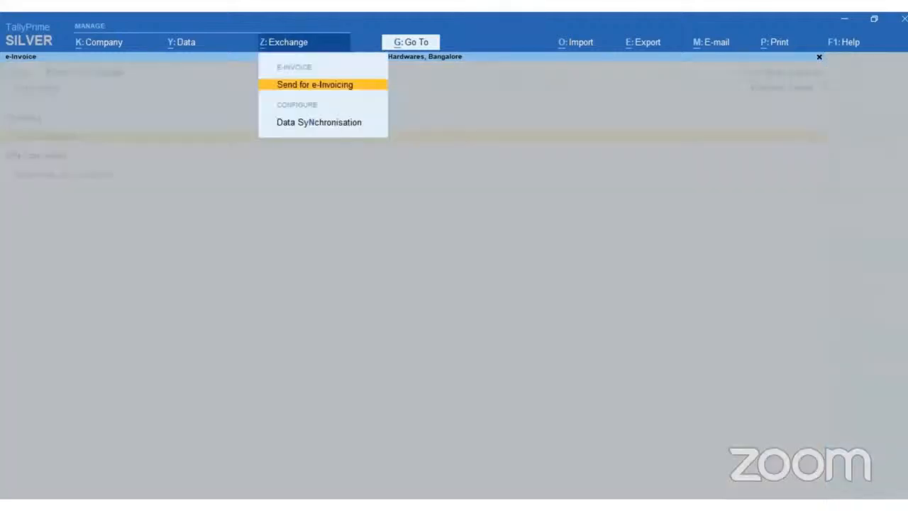
key("Return")
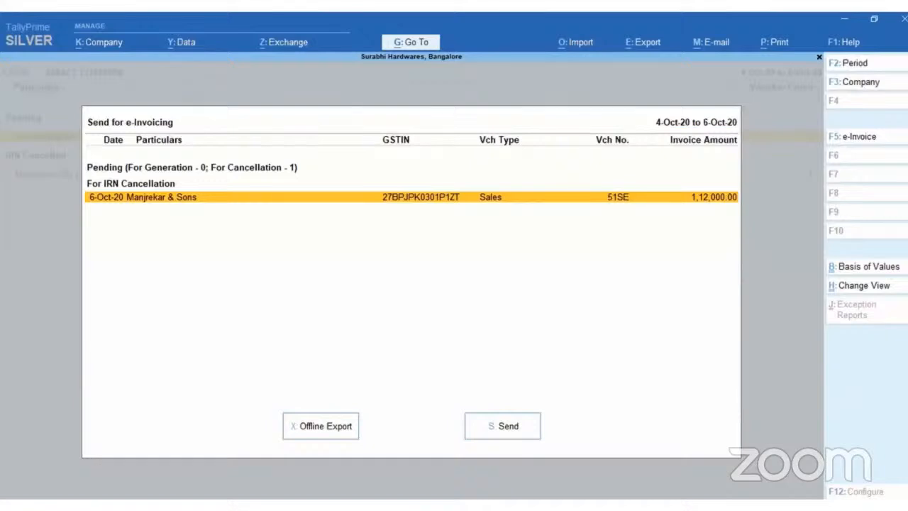
key("s")
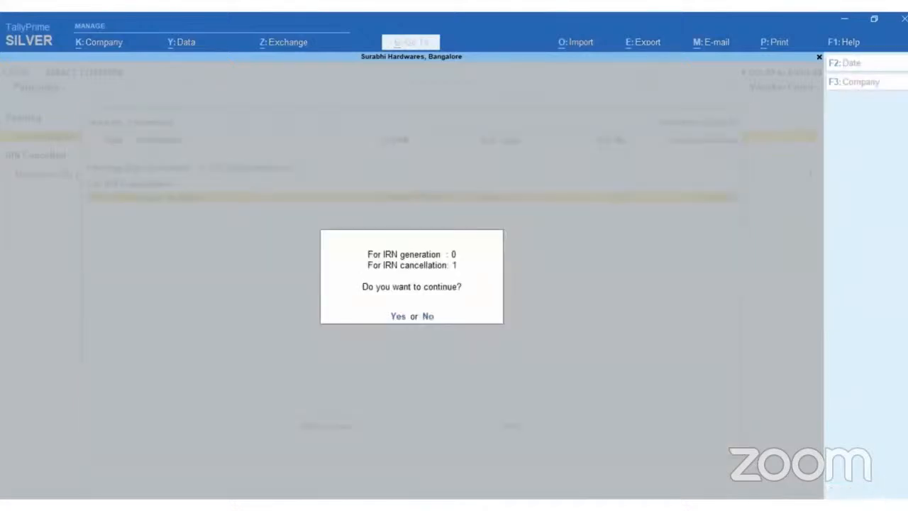
mouse_move(179, 458)
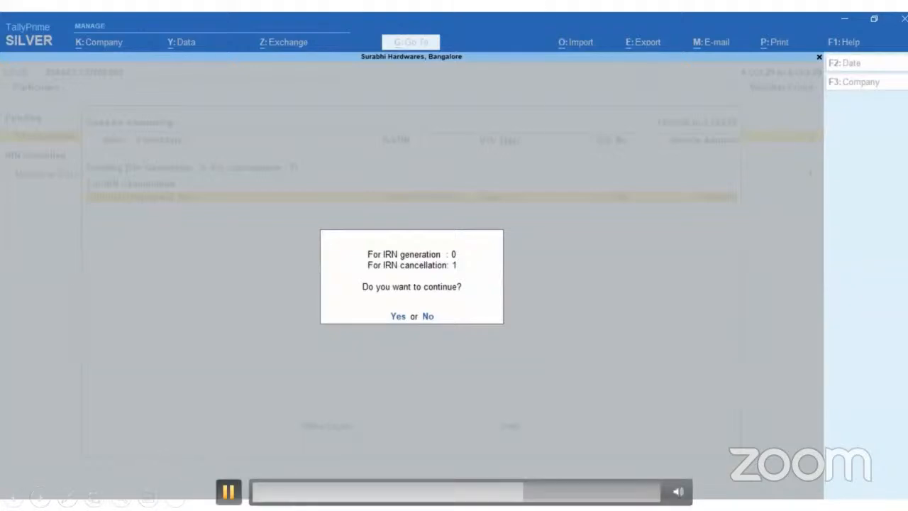
left_click(229, 491)
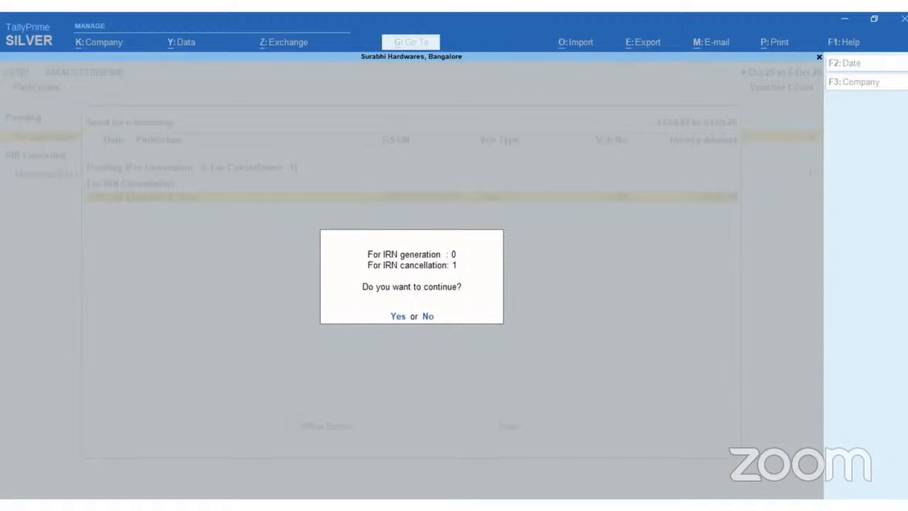
mouse_move(302, 443)
left_click(229, 491)
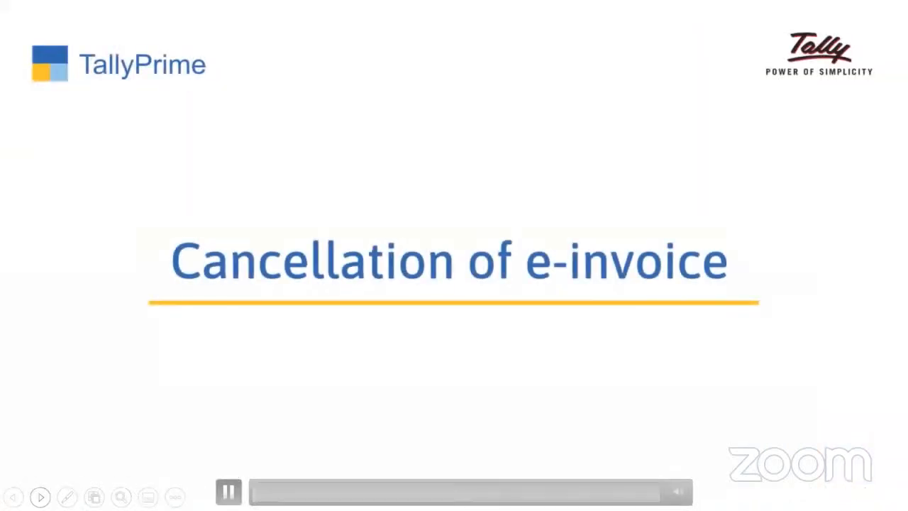
left_click(40, 497)
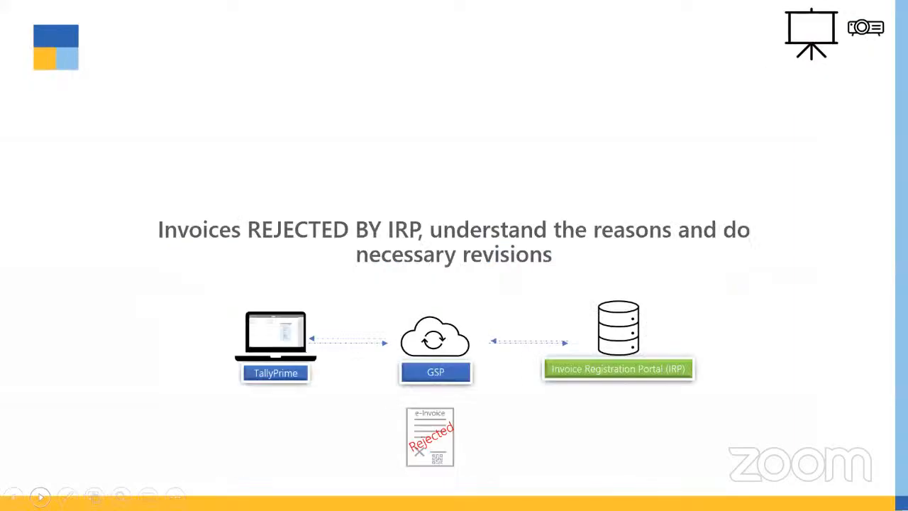
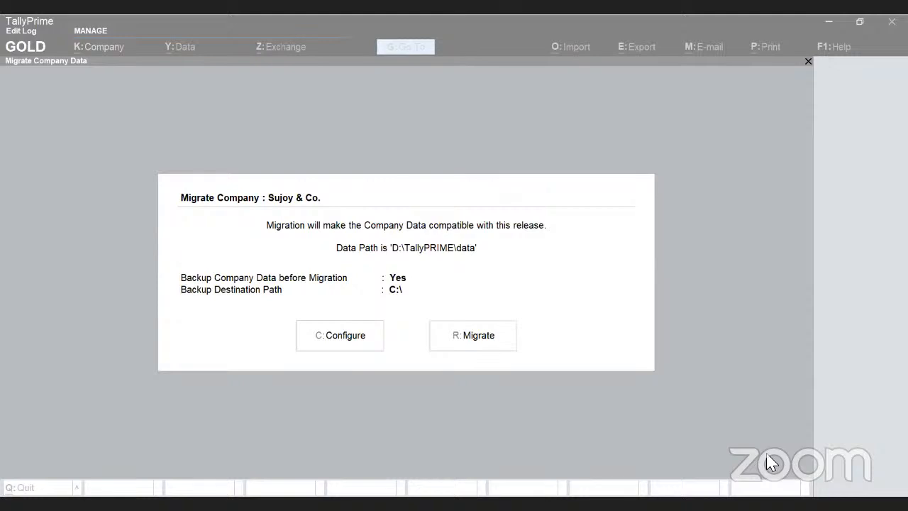
Try to migrate Sujoy & Co. with the backup stored in C:\, overwriting the existing backup file, and return to the company list.
left_click(105, 74)
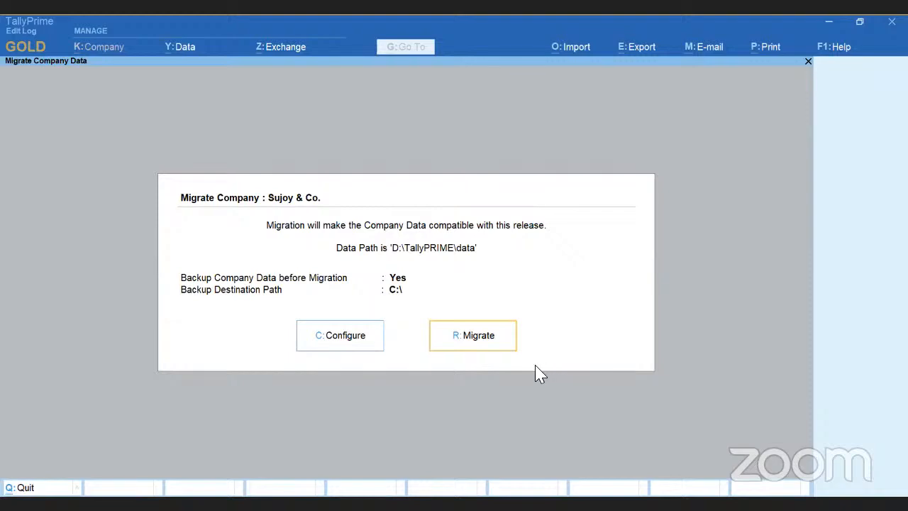
left_click(470, 340)
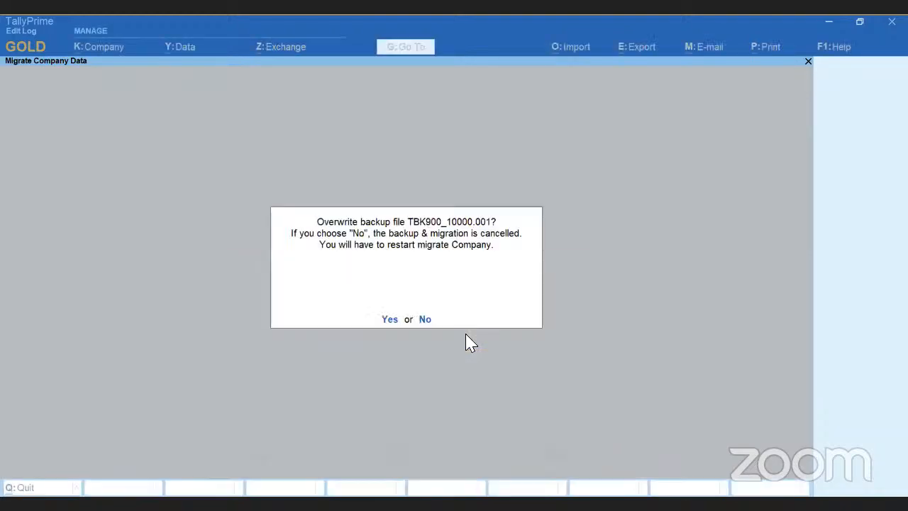
left_click(390, 321)
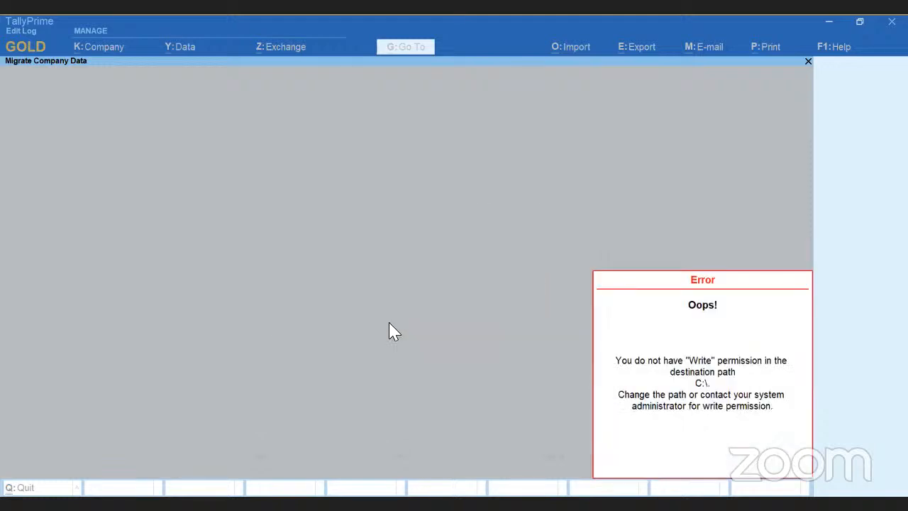
key("Escape")
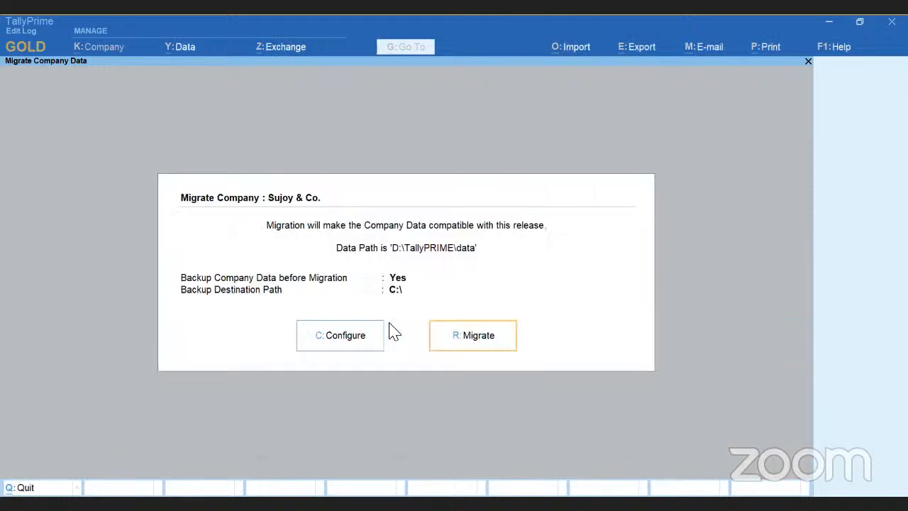
key("Escape")
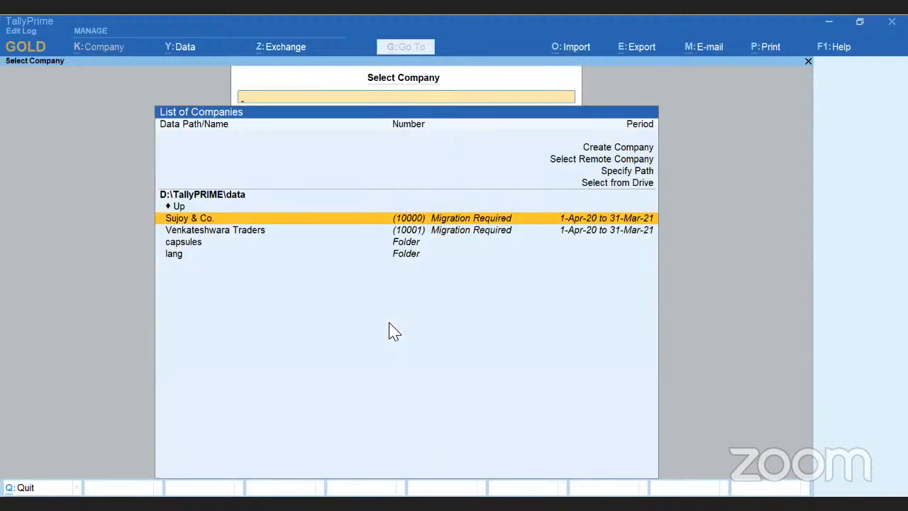
Select the company Venkateshwara Traders and log in by entering the username and password.
key("Down")
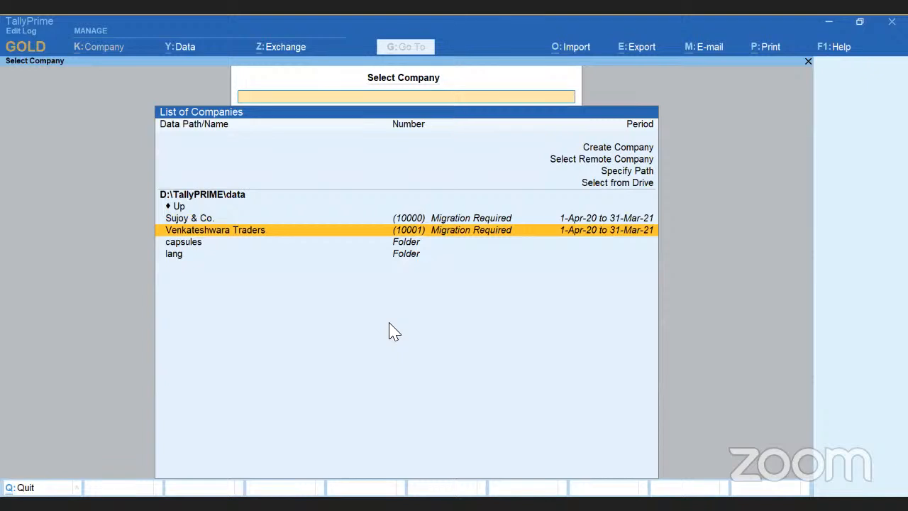
key("Return")
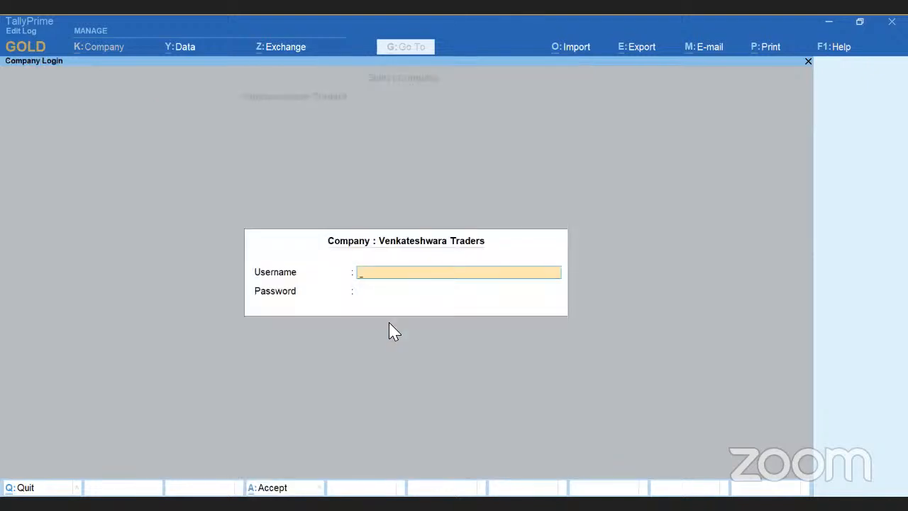
type("a")
key("Return")
type("a")
key("Return")
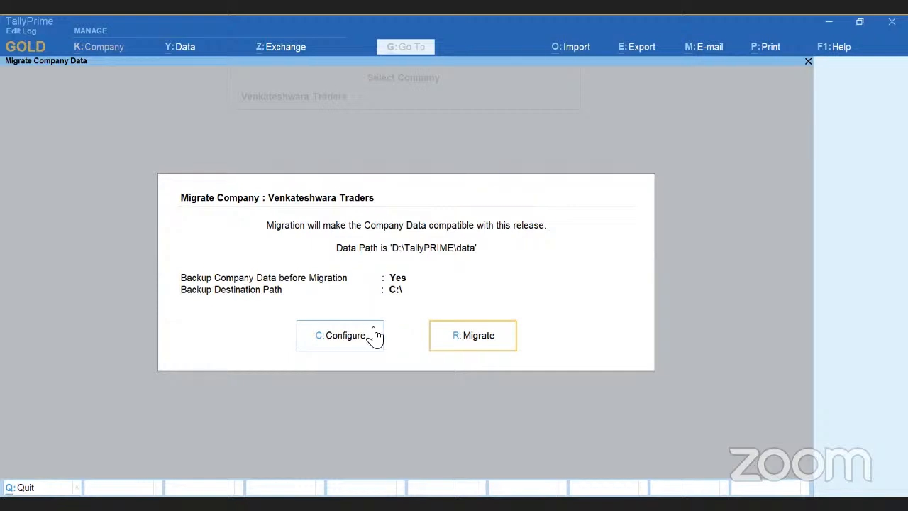
Set the backup destination path to D:\CAEVENT and migrate Venkateshwara Traders, overwriting the existing backup file.
left_click(376, 338)
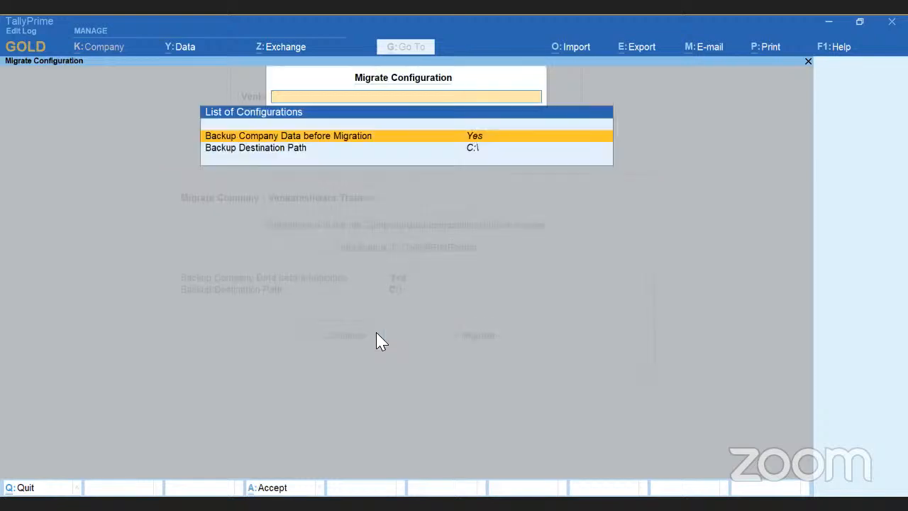
key("Down")
key("Return")
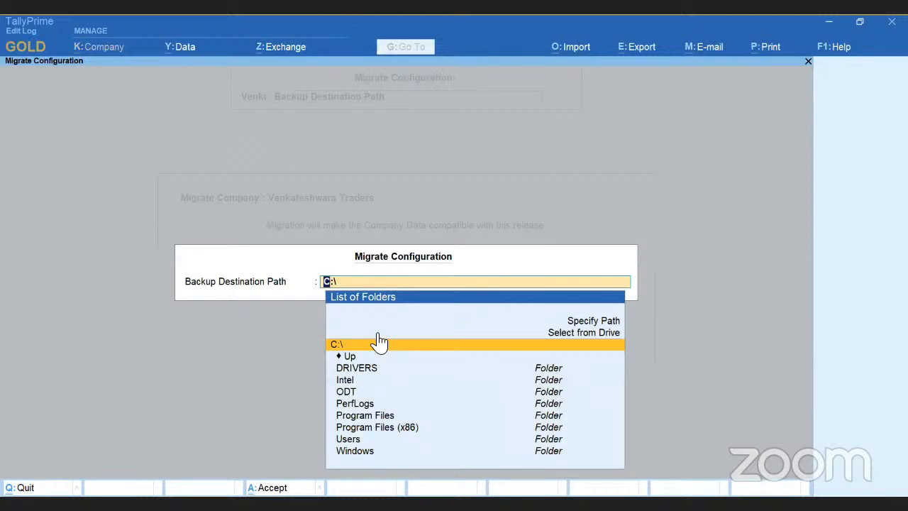
key("Up")
key("Return")
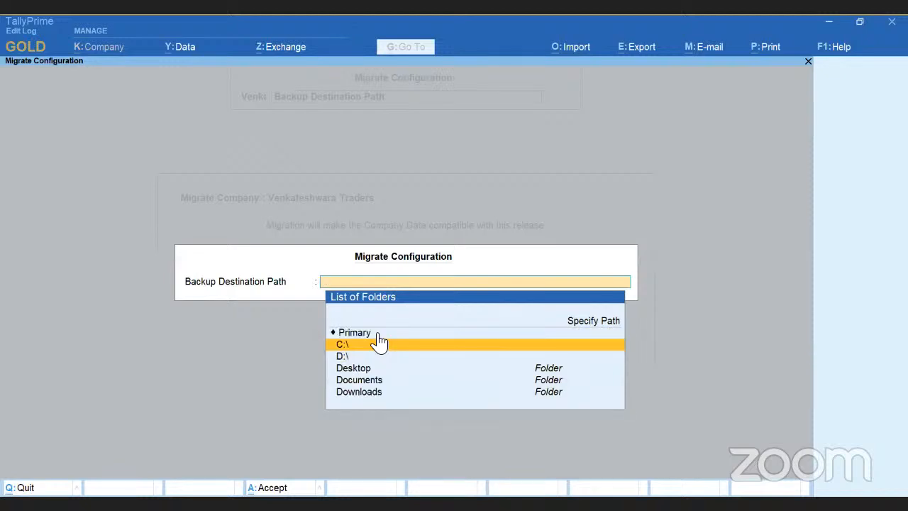
key("Down")
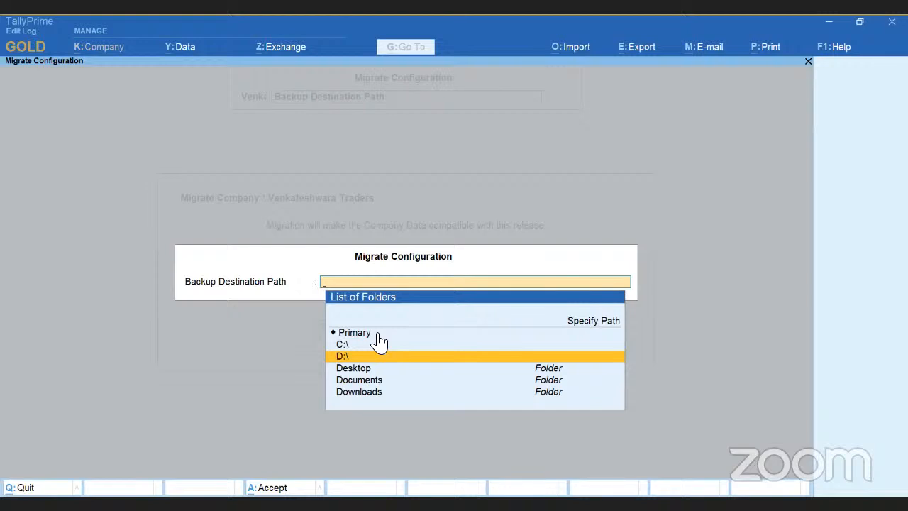
key("Return")
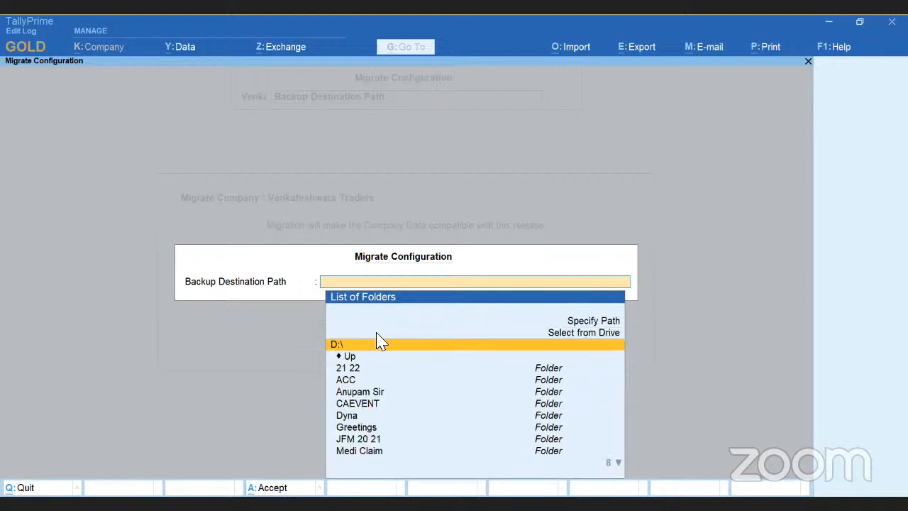
key("Down")
key("Down")
key("Down")
key("Down")
key("Down")
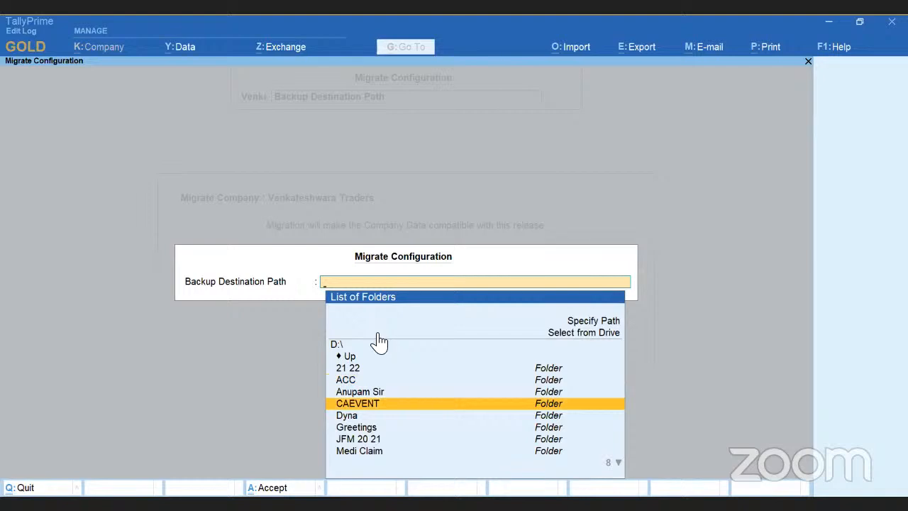
key("Return")
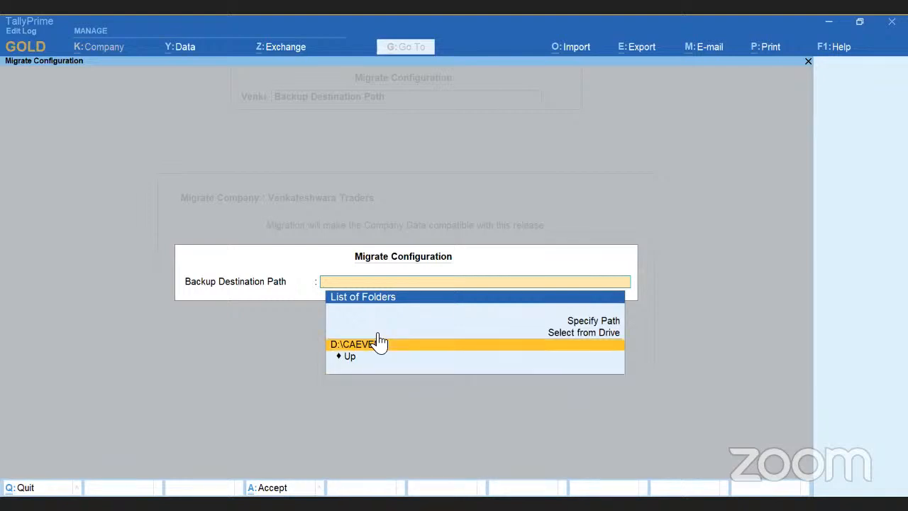
key("Return")
key("Escape")
key("Escape")
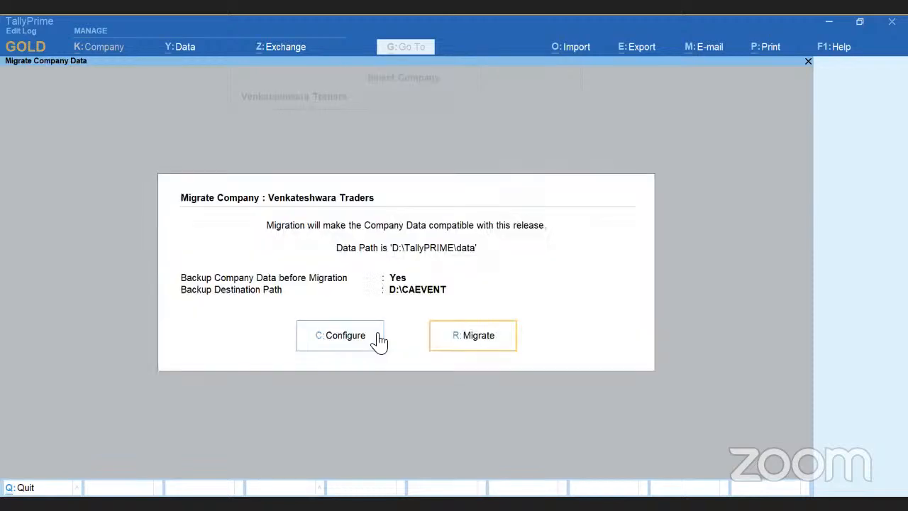
left_click(490, 342)
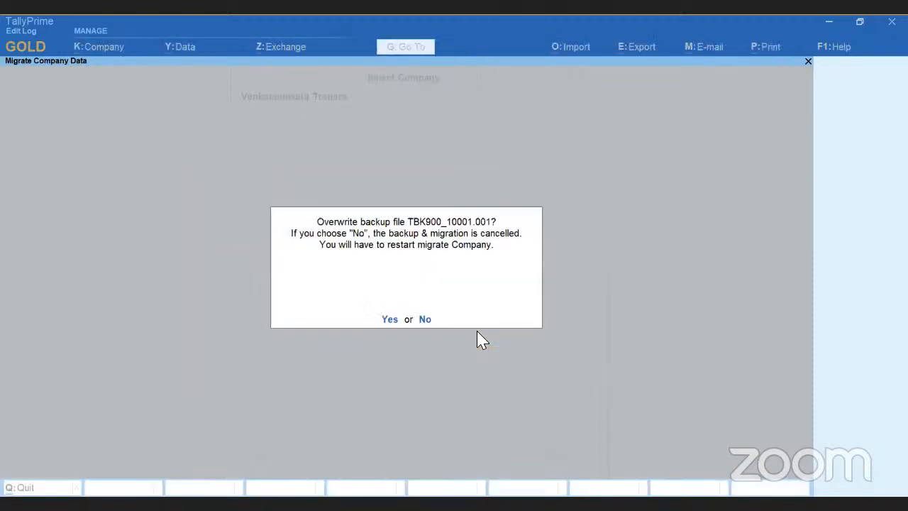
left_click(387, 319)
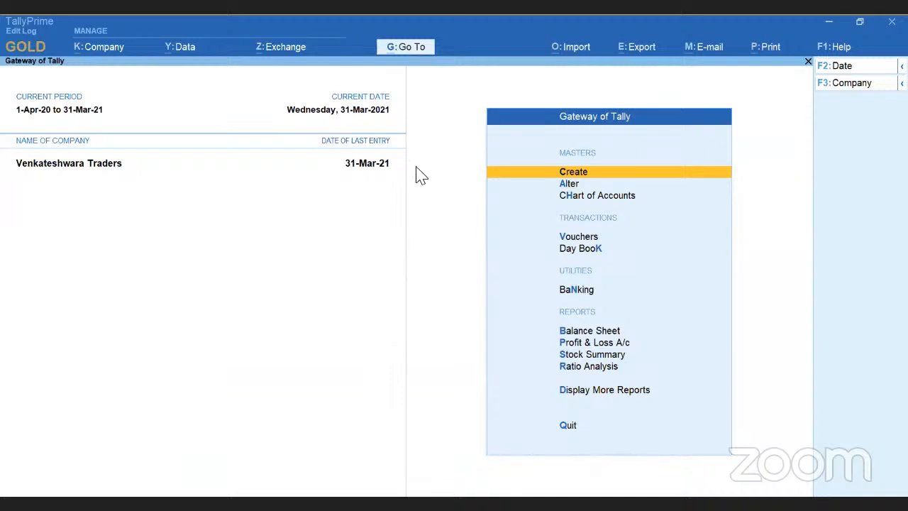
View the activities affecting the Edit Log of Venkateshwara Traders, and return to the Gateway of Tally.
left_click(103, 55)
left_click(112, 147)
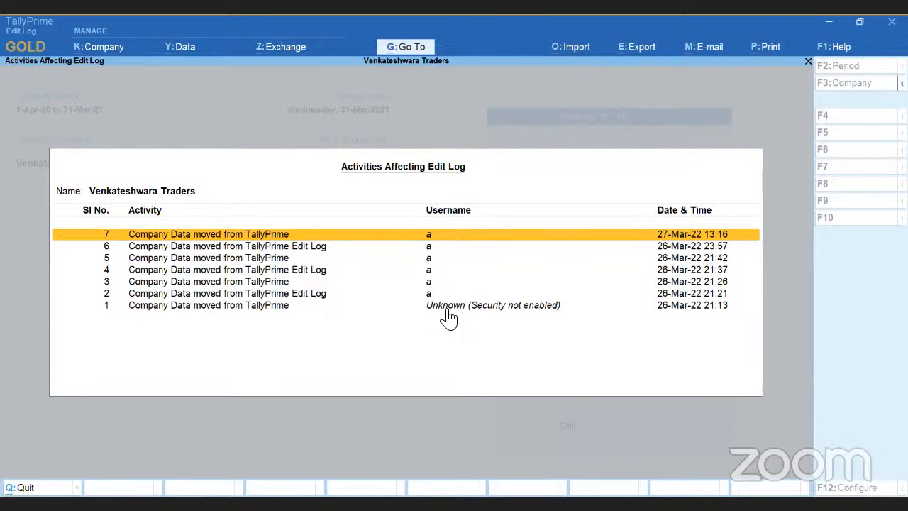
key("Escape")
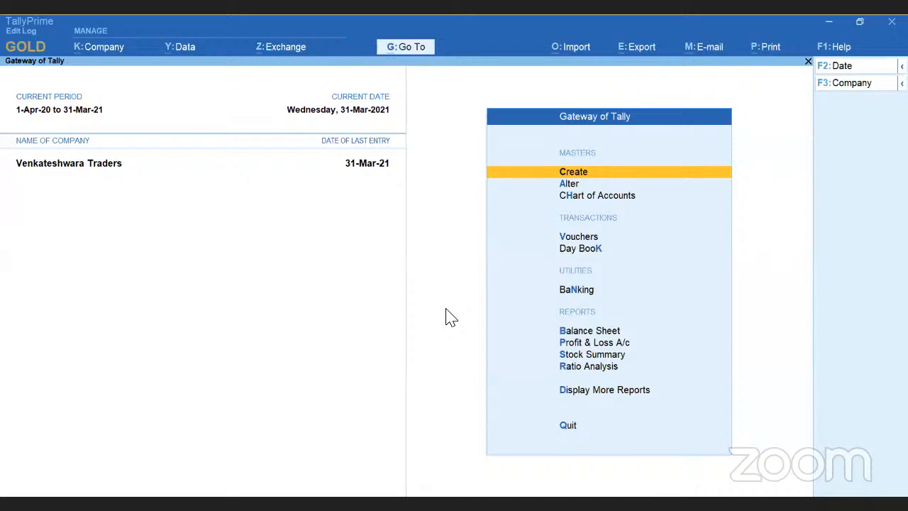
Open AVN Traders payment voucher 37 from the Day Book and set its date to 28-Mar-21.
key("Down")
key("Down")
key("Down")
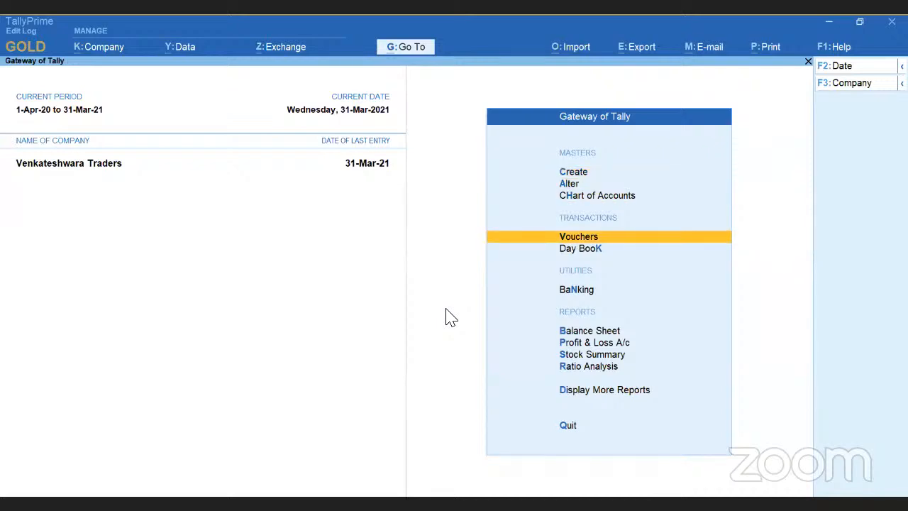
key("Down")
key("Return")
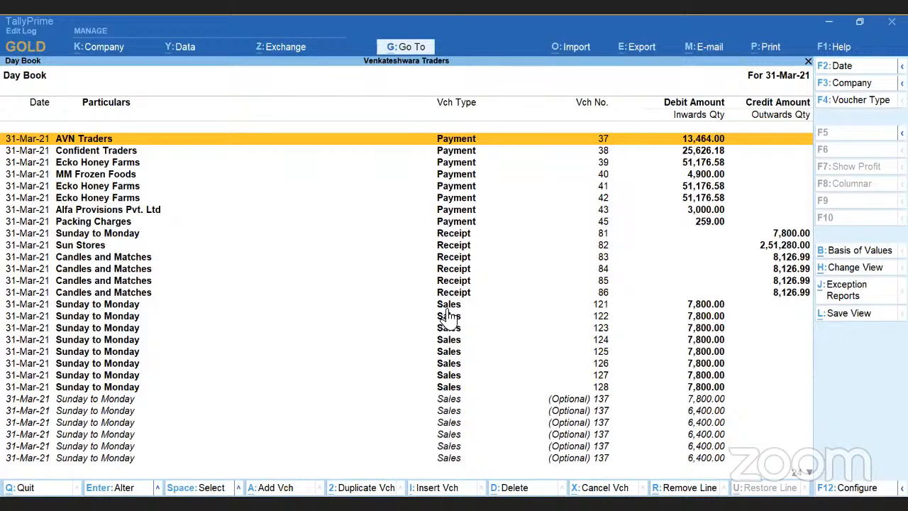
key("Return")
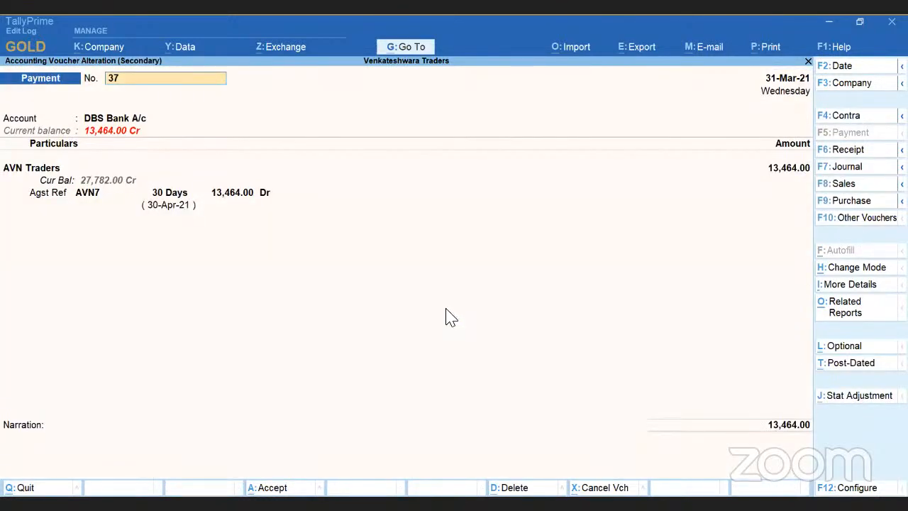
key("Return")
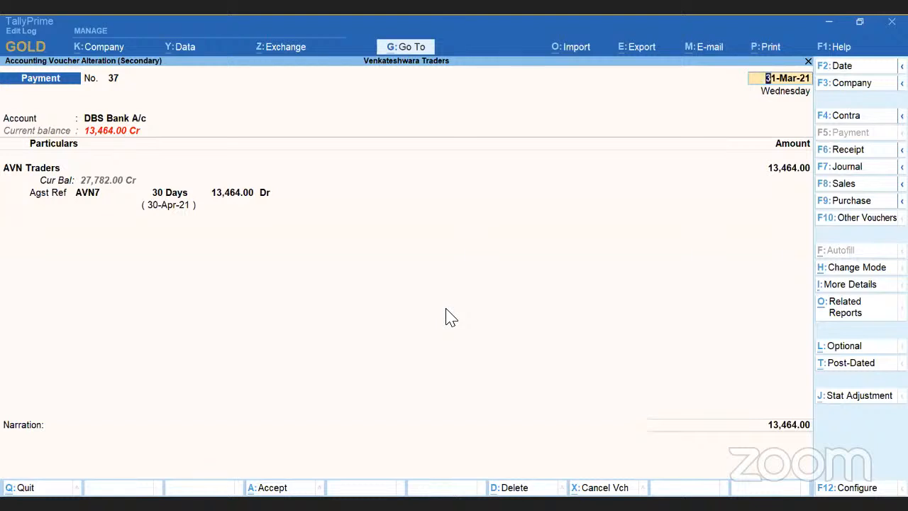
type("28")
type("-")
type("3")
key("Return")
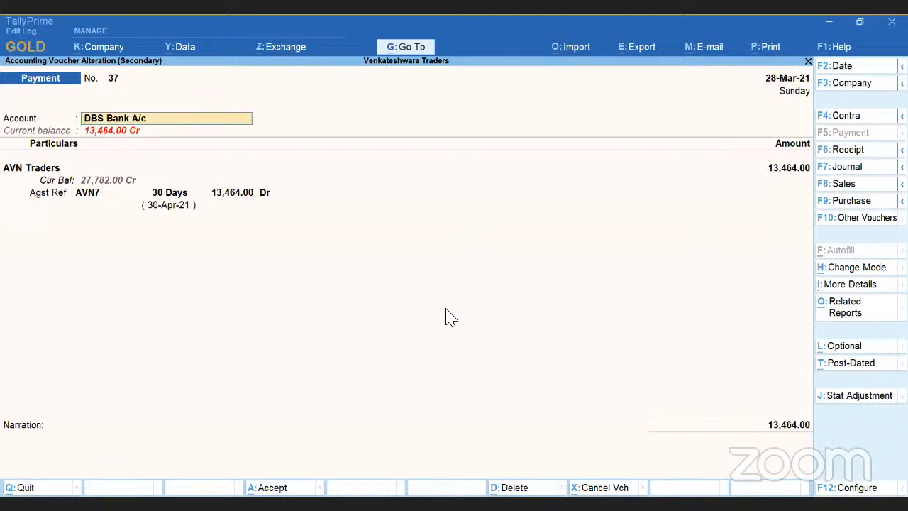
Set the AVN Traders payment amount and its bill allocation against reference AVN7 to 13,644.
key("Return")
key("Return")
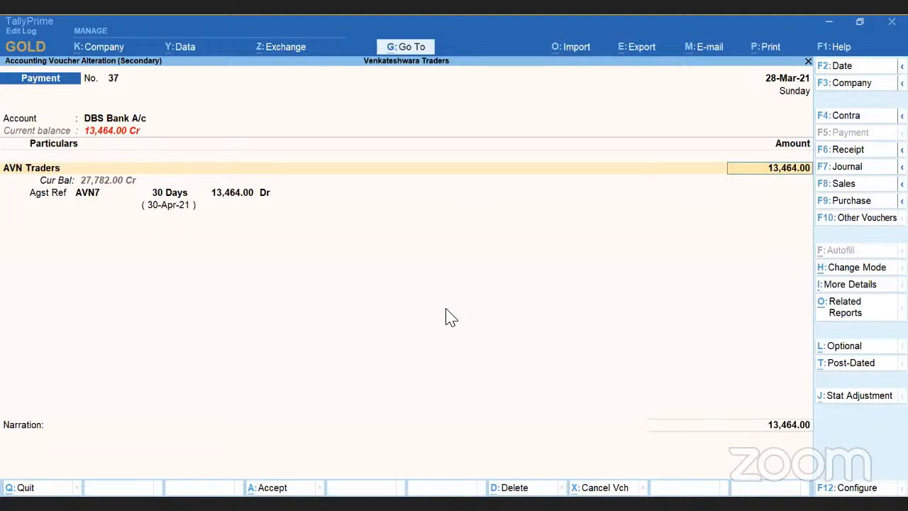
type("13")
type("644")
key("Return")
key("Return")
key("Return")
type("13,644")
Keep the e-Fund Transfer bank allocation details, leave the narration empty, and save payment voucher 37.
key("Return")
key("Return")
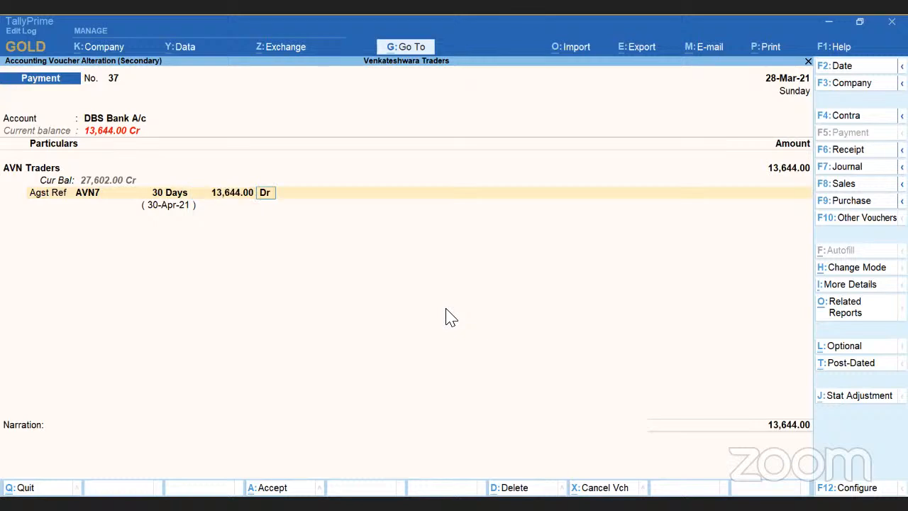
key("Return")
key("Return")
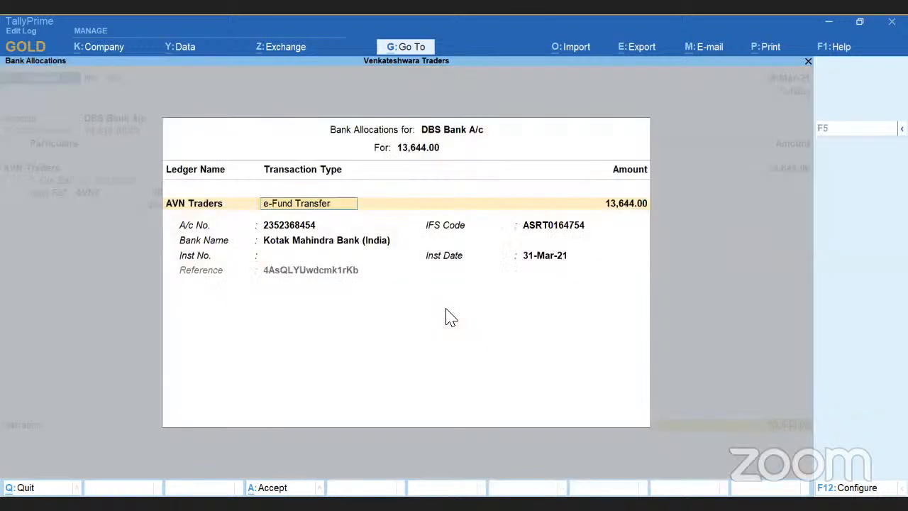
key("Return")
key("Return")
key("Return")
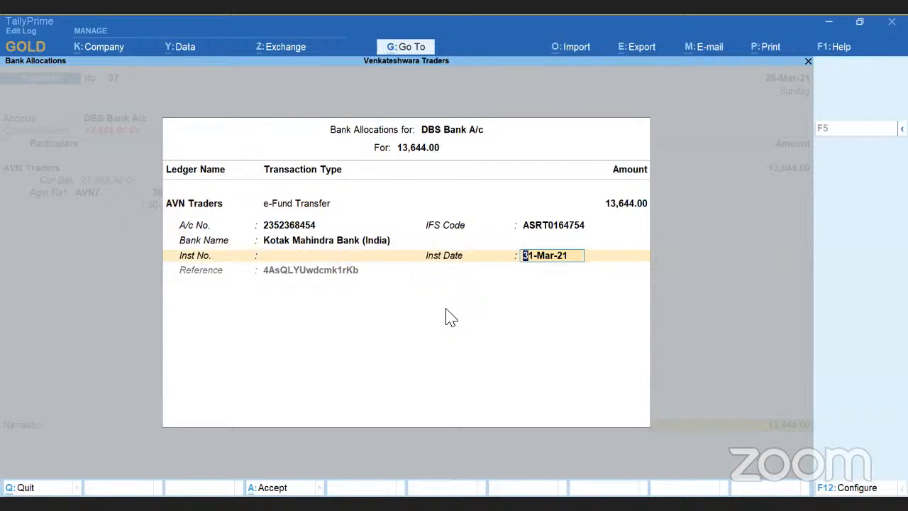
key("Return")
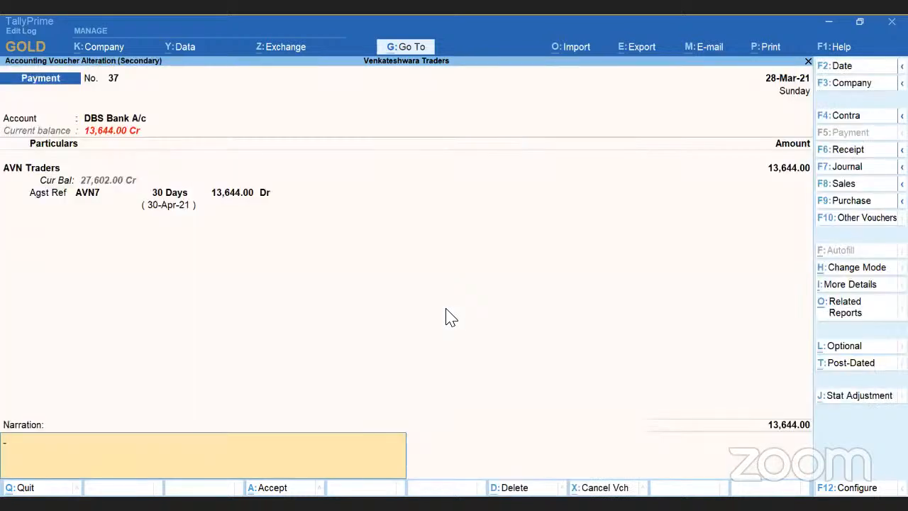
key("Return")
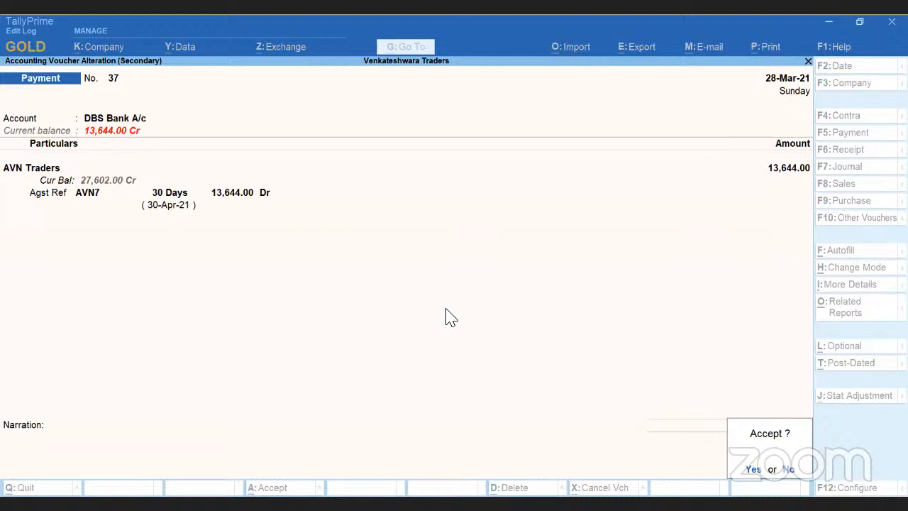
key("Return")
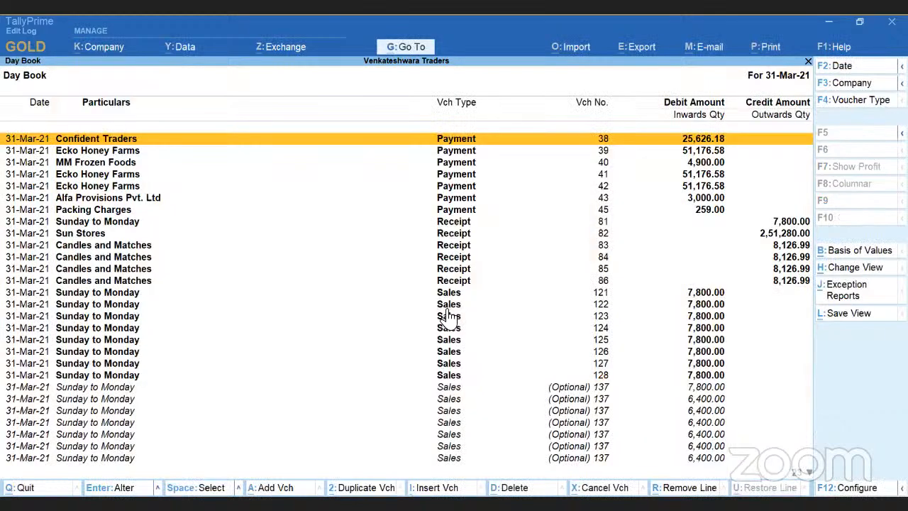
Open Confident Traders payment voucher 38 from the Day Book and view its Edit Log.
key("Return")
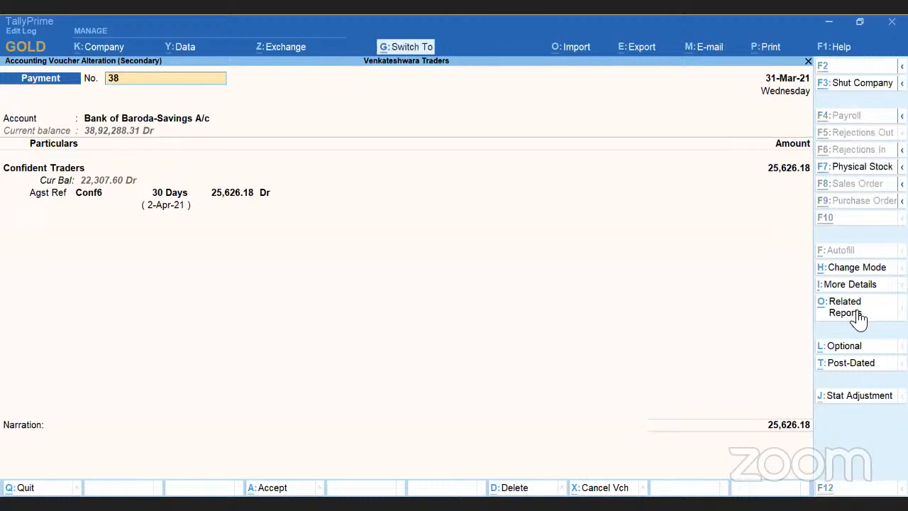
key("ctrl+o")
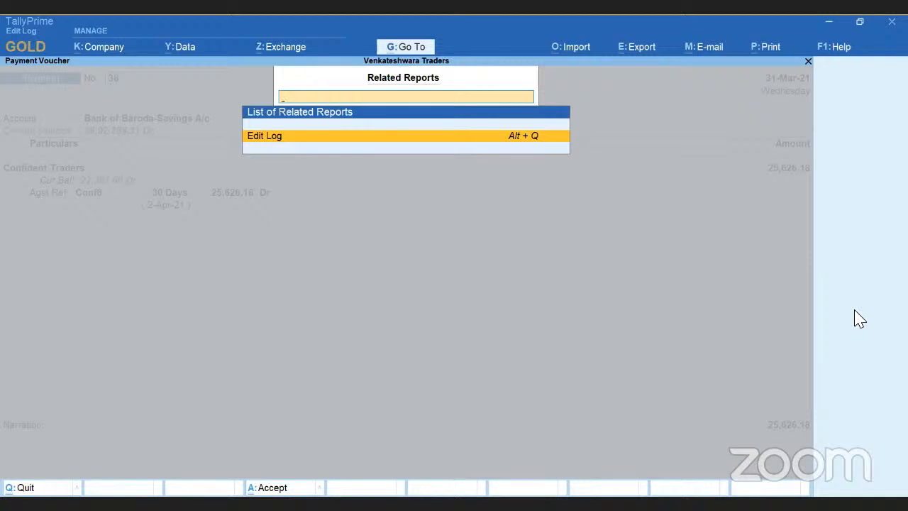
key("Return")
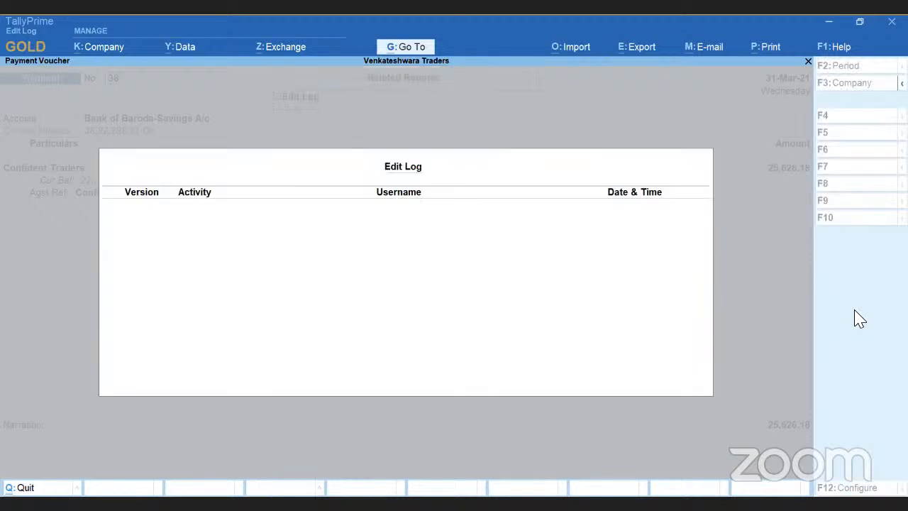
Close and reopen Confident Traders payment voucher 38, view its Edit Log again, and return to the Day Book.
key("Escape")
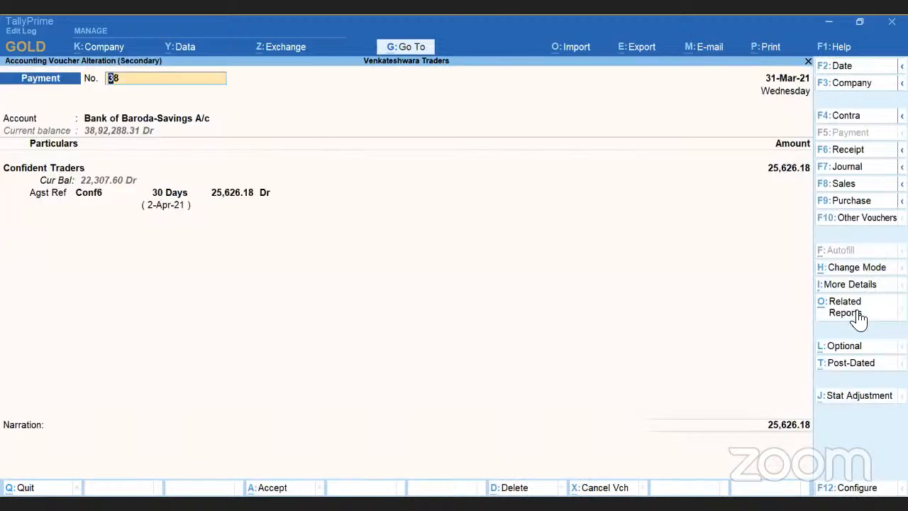
key("Escape")
key("y")
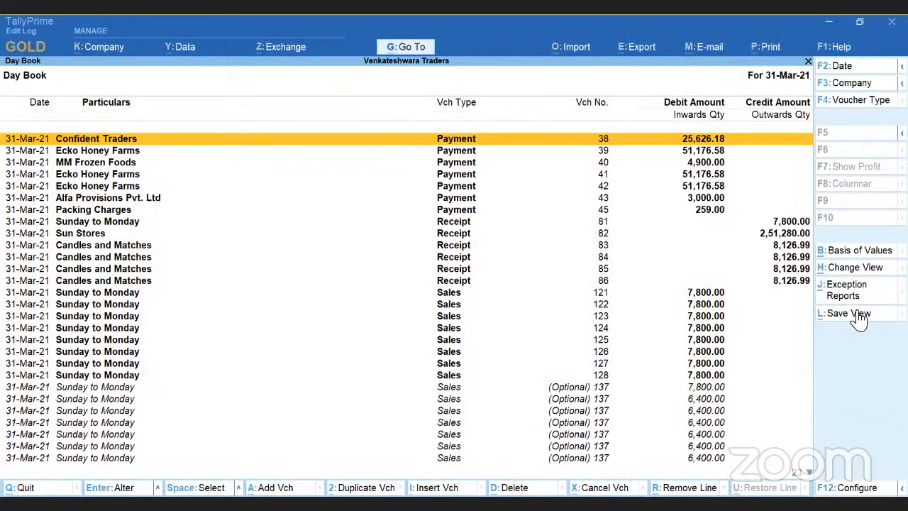
key("Return")
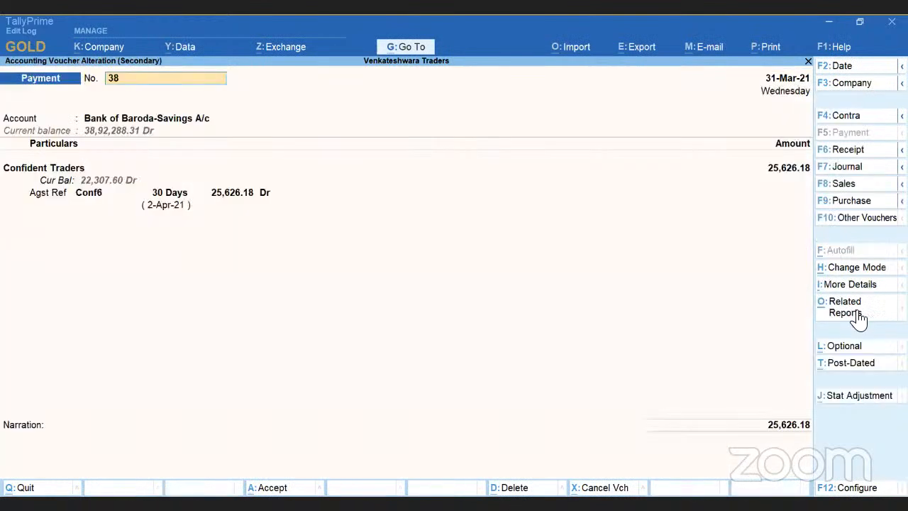
left_click(859, 318)
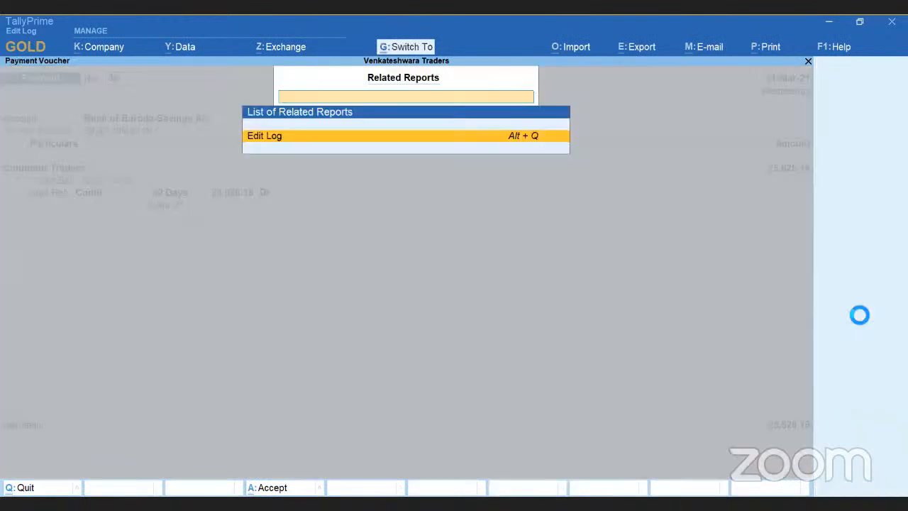
key("Return")
key("Escape")
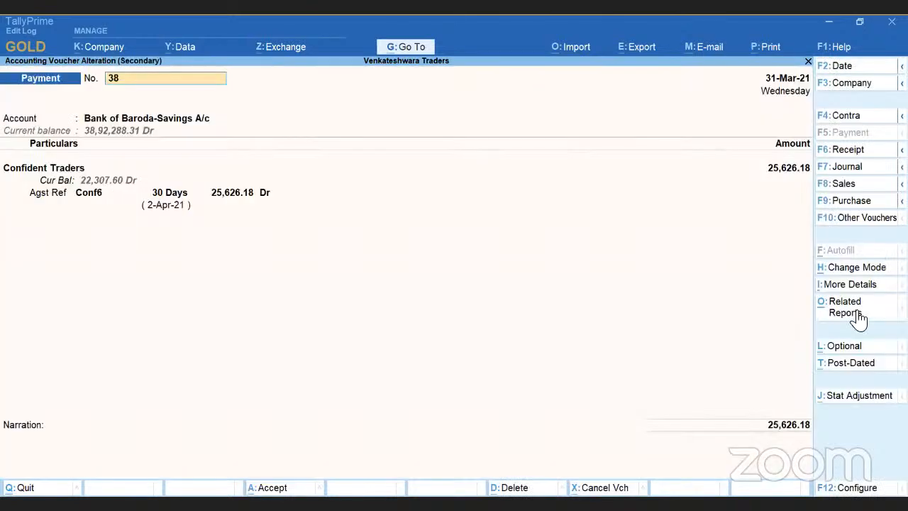
key("Escape")
key("y")
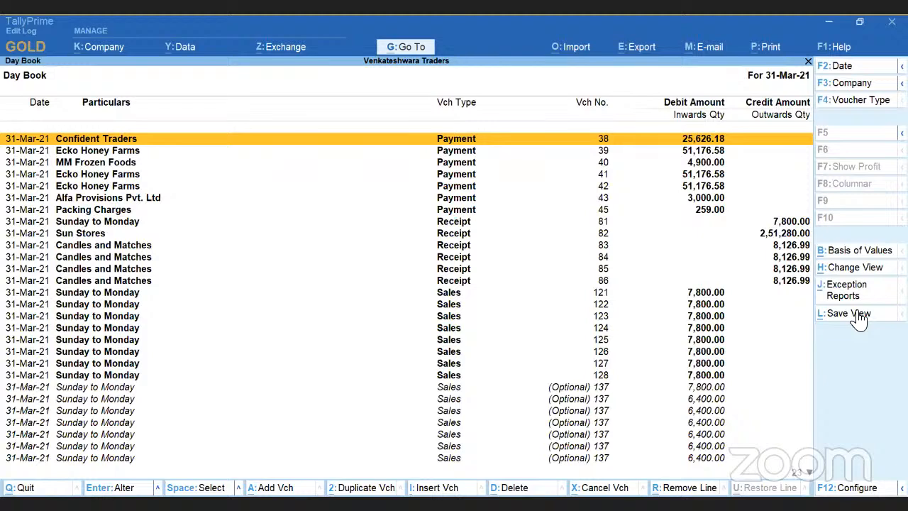
Open Alfa Provisions Pvt. Ltd payment voucher 43 from the Day Book, view its Edit Log, and return to the Day Book.
key("Down")
key("Down")
key("Down")
key("Down")
key("Down")
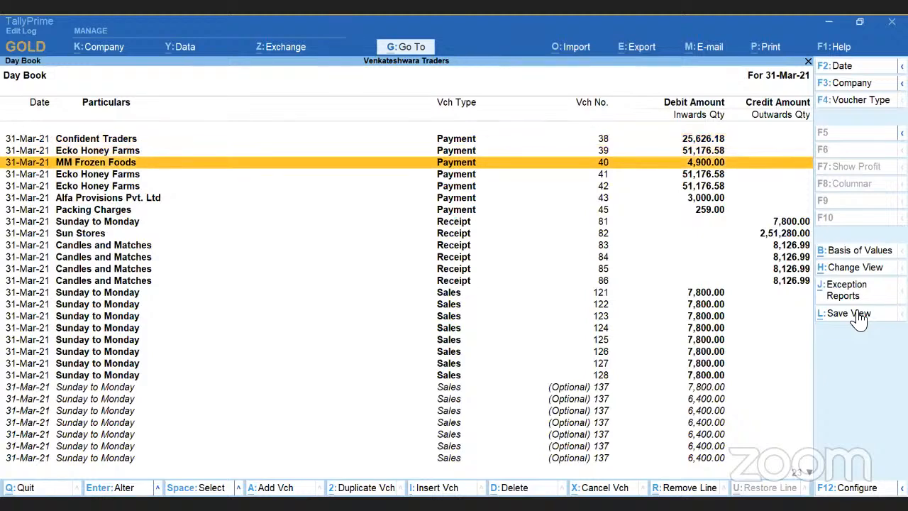
key("Return")
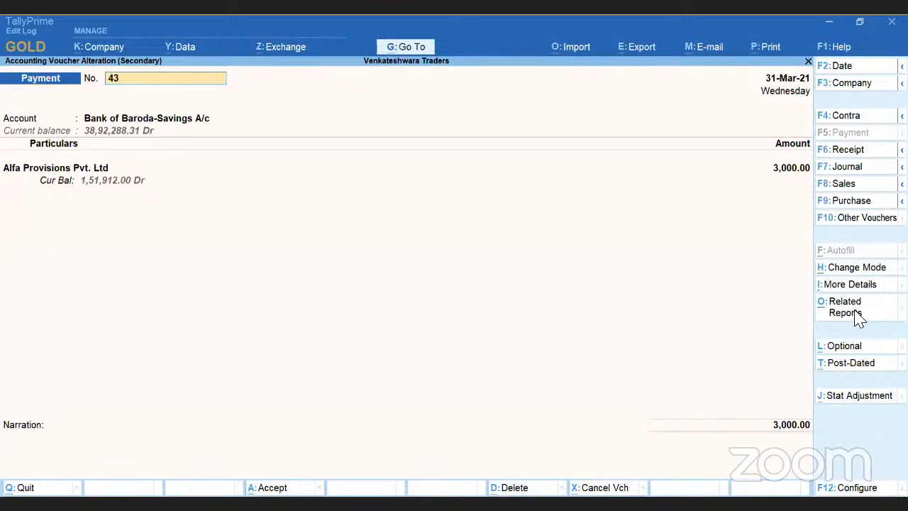
key("Return")
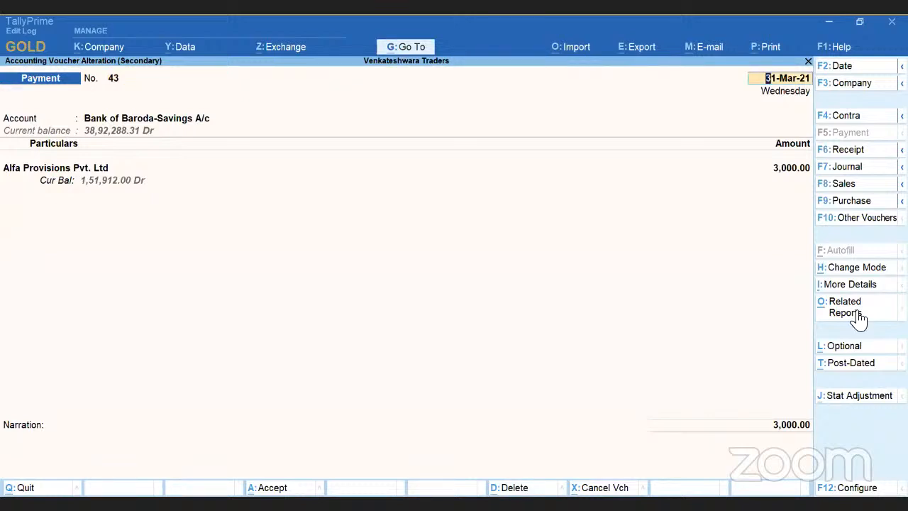
left_click(857, 317)
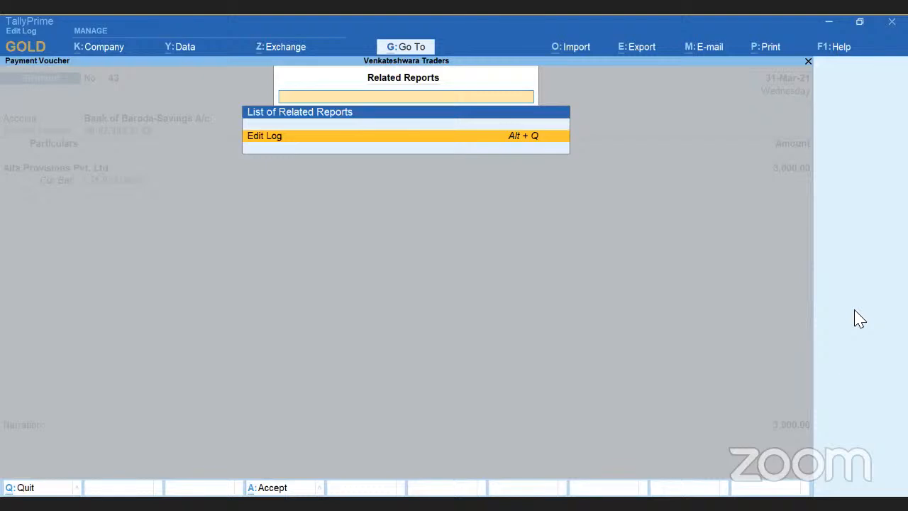
key("Return")
key("Escape")
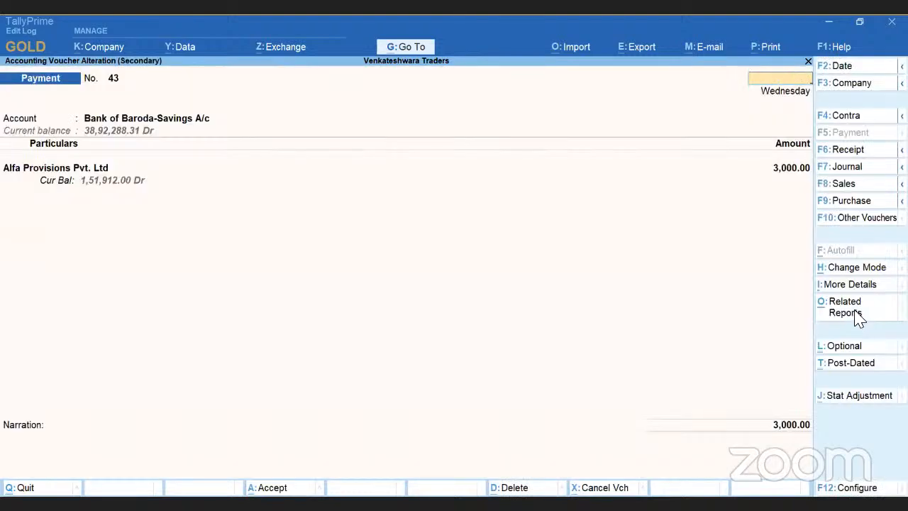
key("Escape")
key("y")
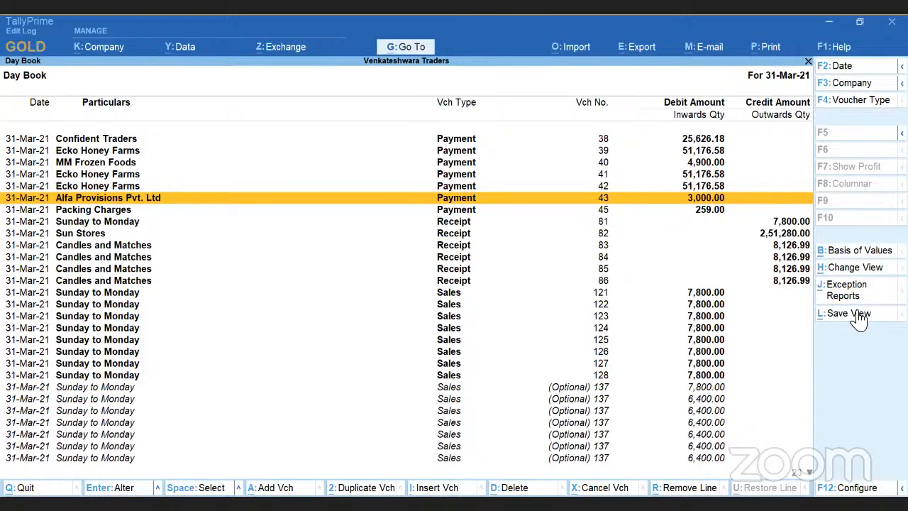
Reopen the Day Book and view Confident Traders payment voucher 38 without altering it.
key("Escape")
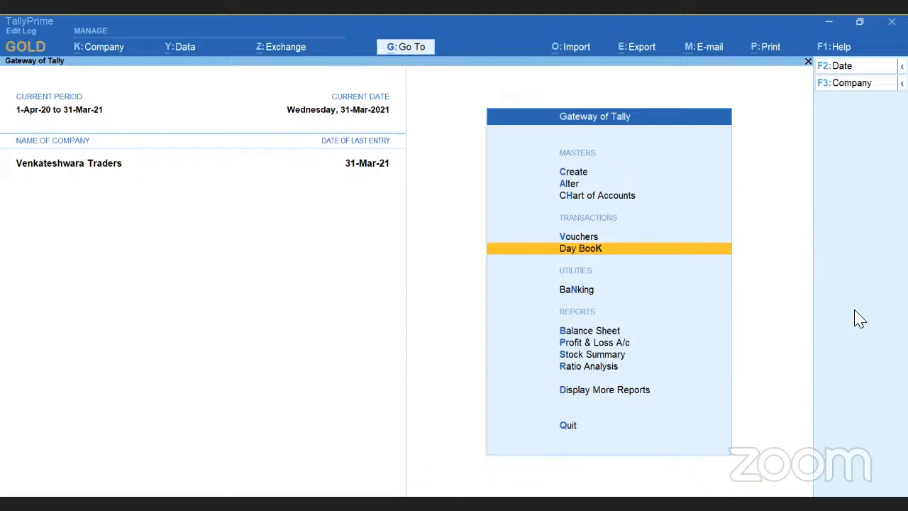
key("Return")
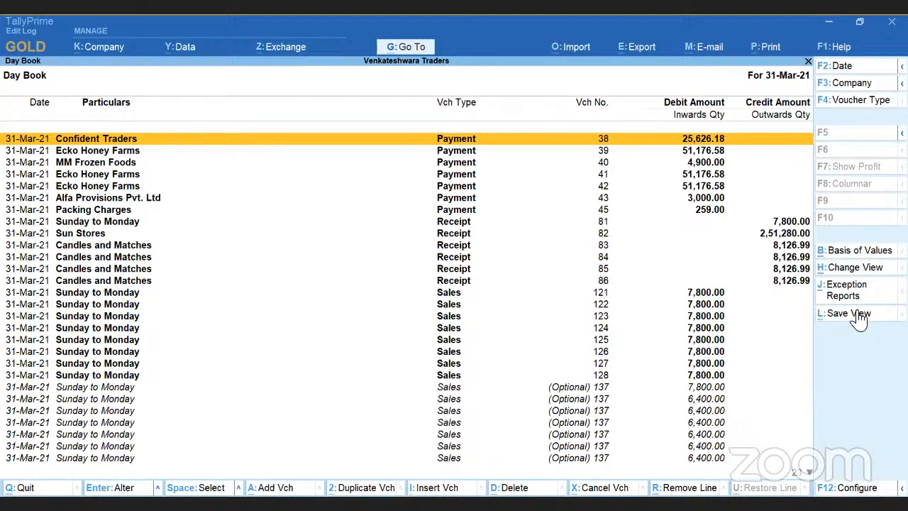
key("Return")
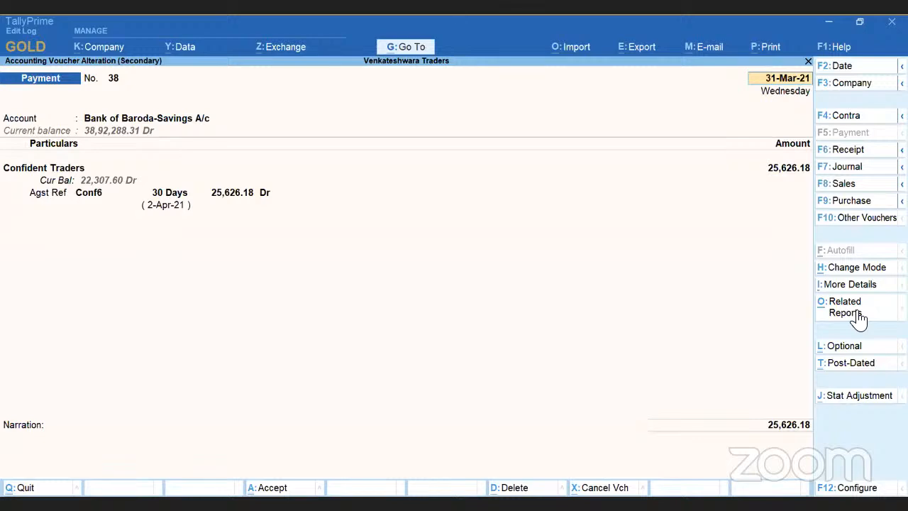
key("Escape")
key("Return")
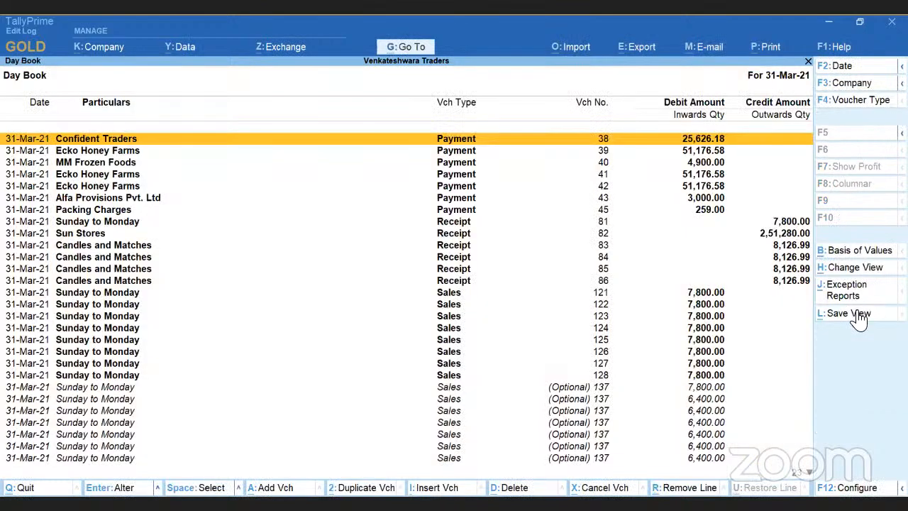
Look through the payment, receipt and sales vouchers in the 31-Mar-21 Day Book, and return to the Gateway of Tally.
key("Down")
key("Up")
key("Down")
key("Down")
key("Down")
key("Down")
key("Down")
key("Down")
key("Down")
key("Down")
key("Down")
key("Down")
key("Down")
key("Down")
key("Down")
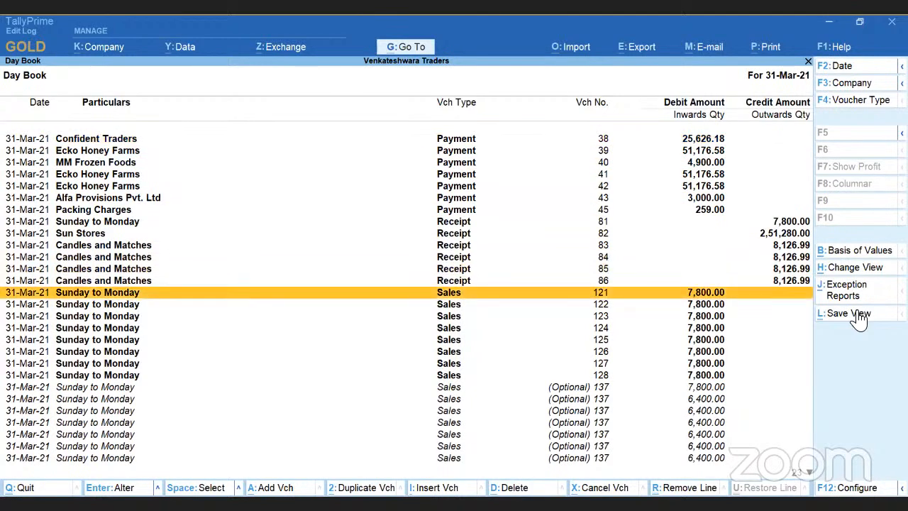
key("Escape")
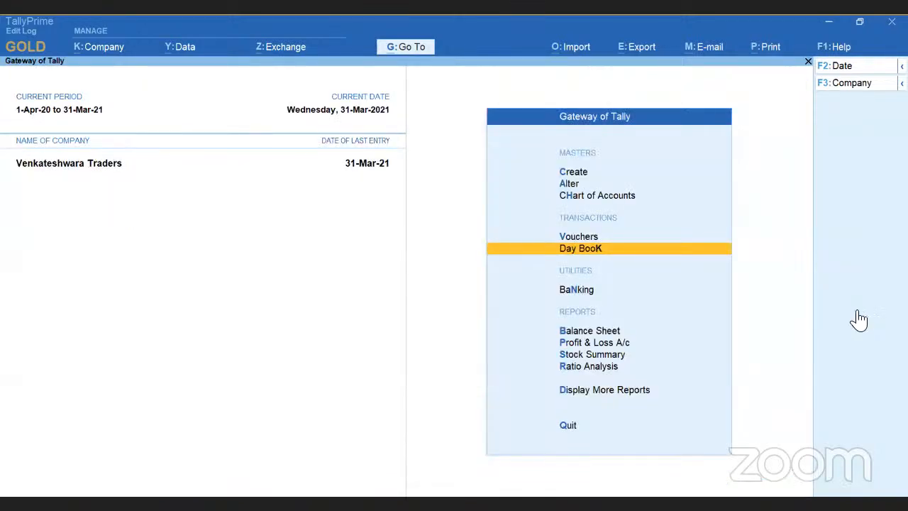
key("Return")
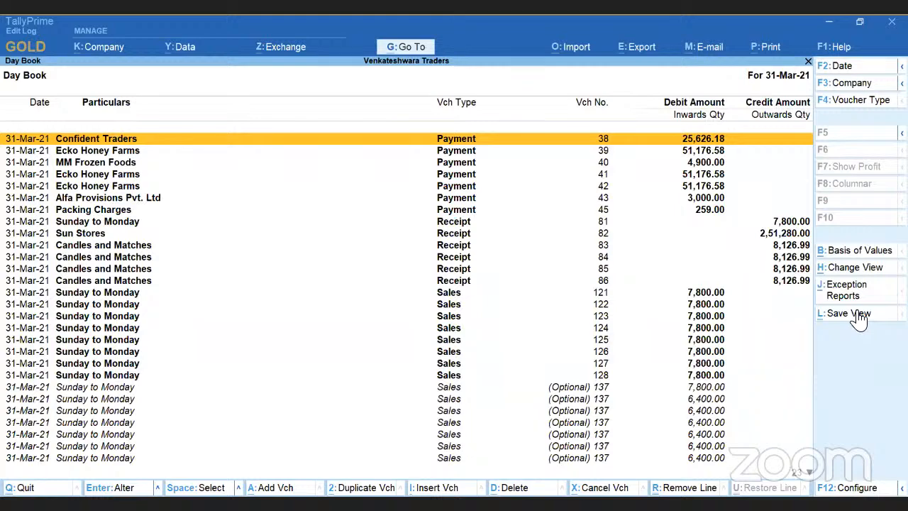
key("Escape")
key("Escape")
key("n")
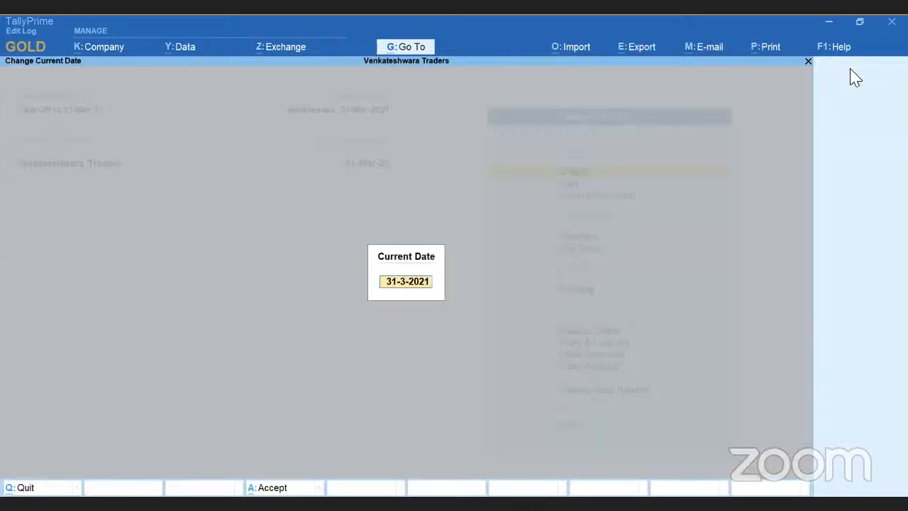
Display the Day Book for the period 1-Apr-20 to 31-Mar-21.
left_click(853, 68)
key("Return")
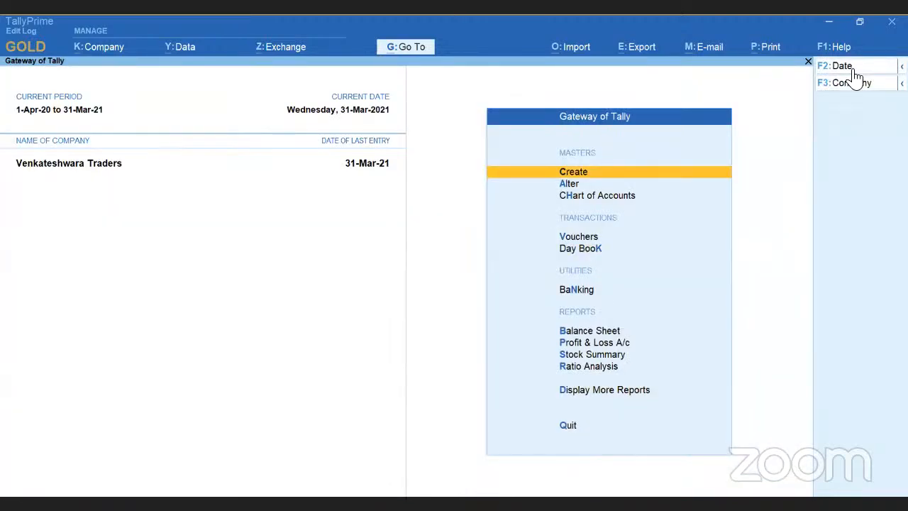
key("d")
key("Down")
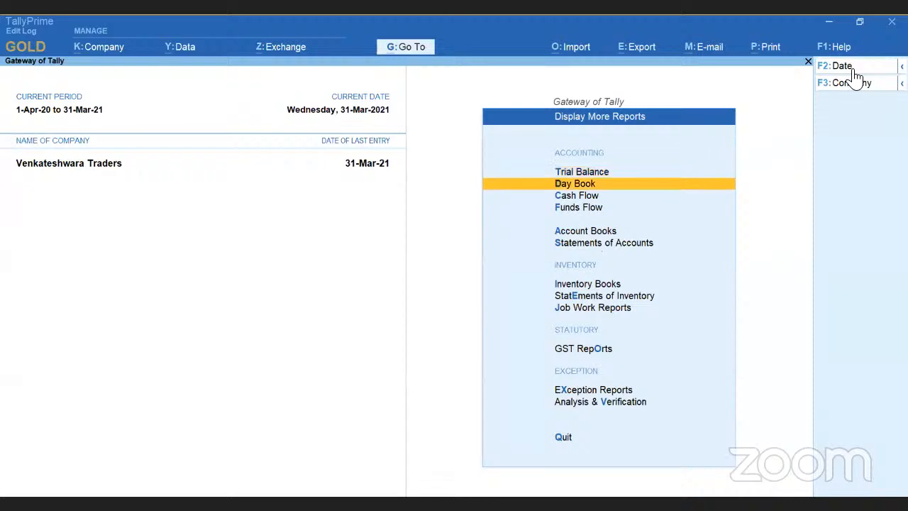
key("Return")
key("alt")
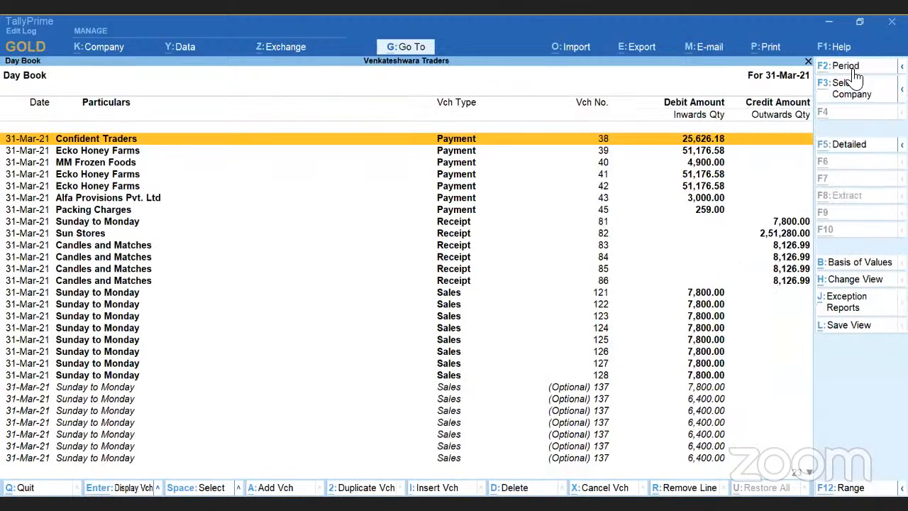
left_click(854, 71)
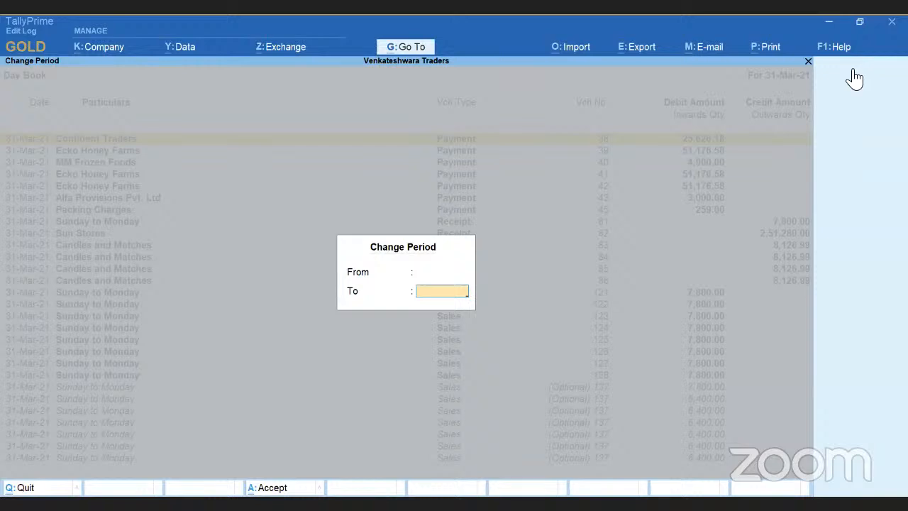
key("Return")
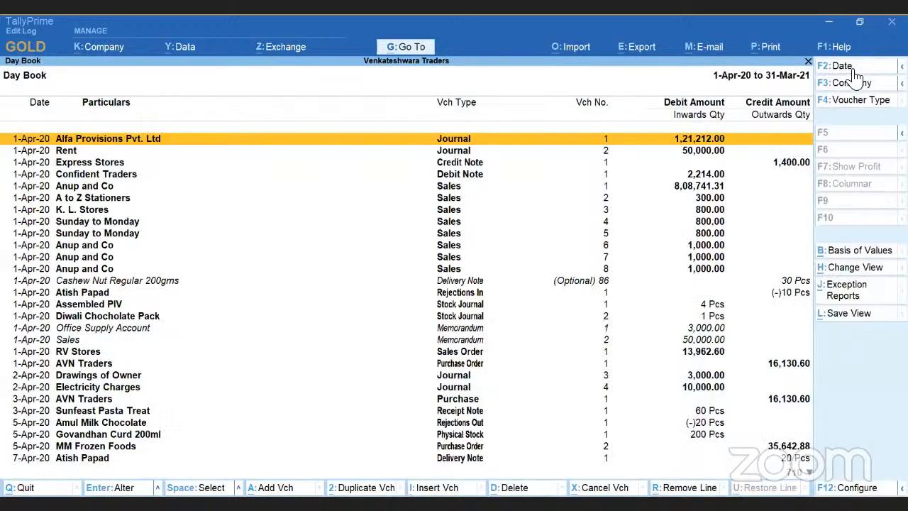
Open Alfa Provisions Pvt. Ltd journal voucher 1 dated 1-Apr-20, view its Edit Log, and return to the Day Book.
key("Return")
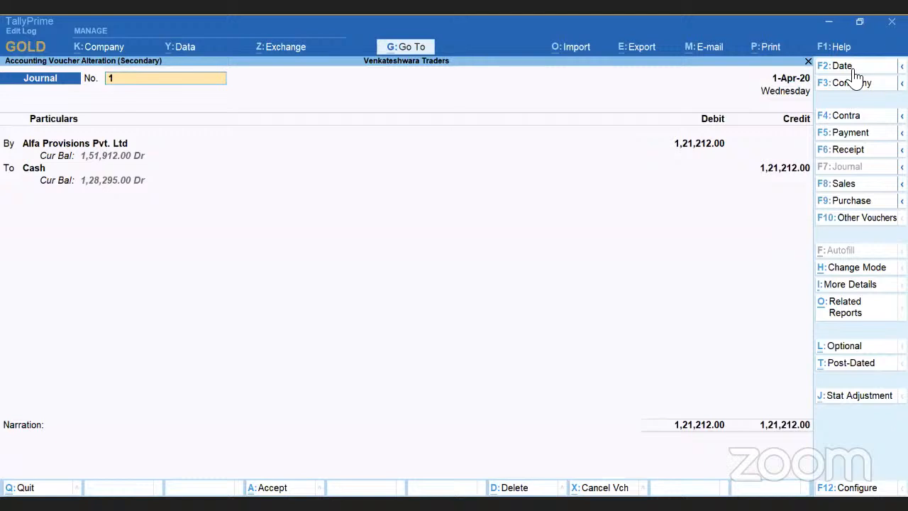
key("ctrl+j")
key("Return")
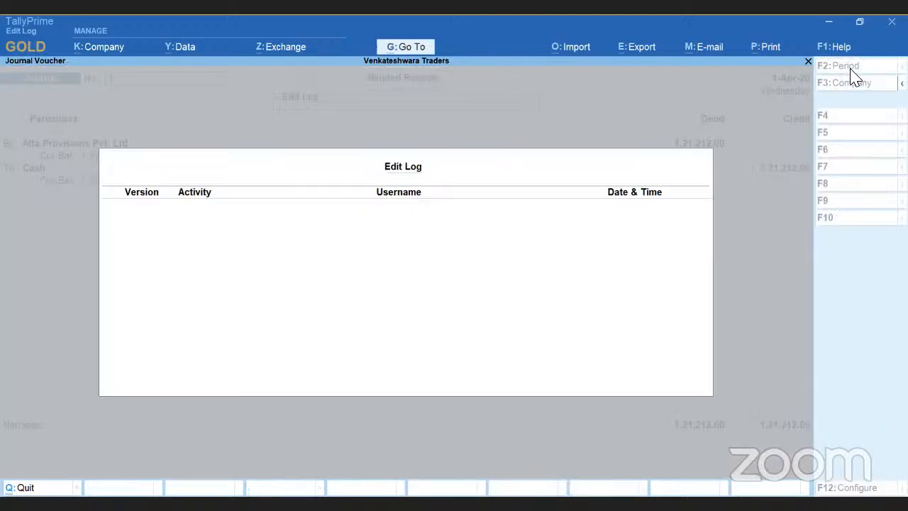
key("Escape")
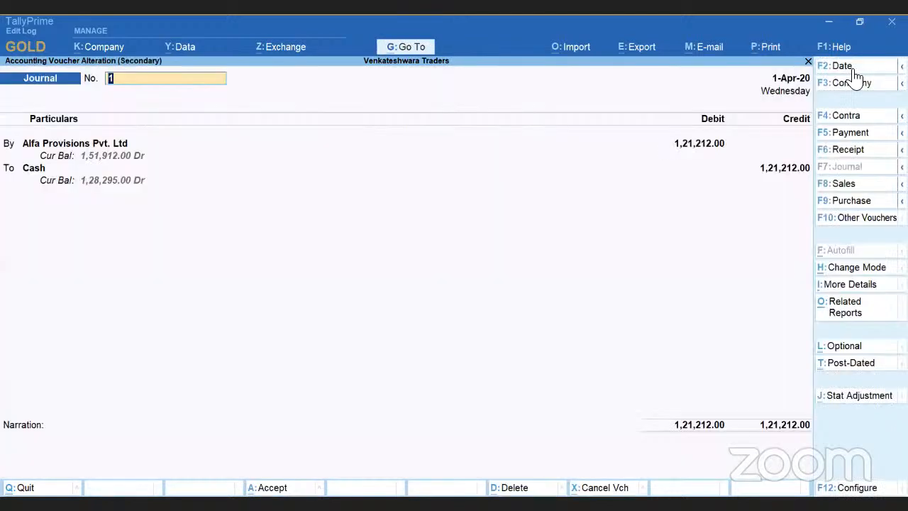
key("Escape")
key("Return")
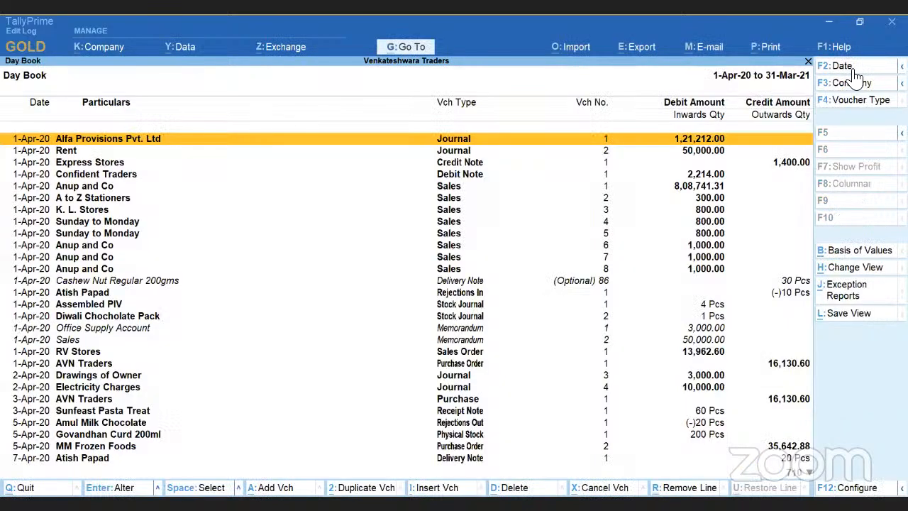
Configure the Day Book with Show Entered By/Altered By set to Yes, keeping the Condensed format and Default sorting method.
key("Down")
key("Down")
key("Down")
key("Down")
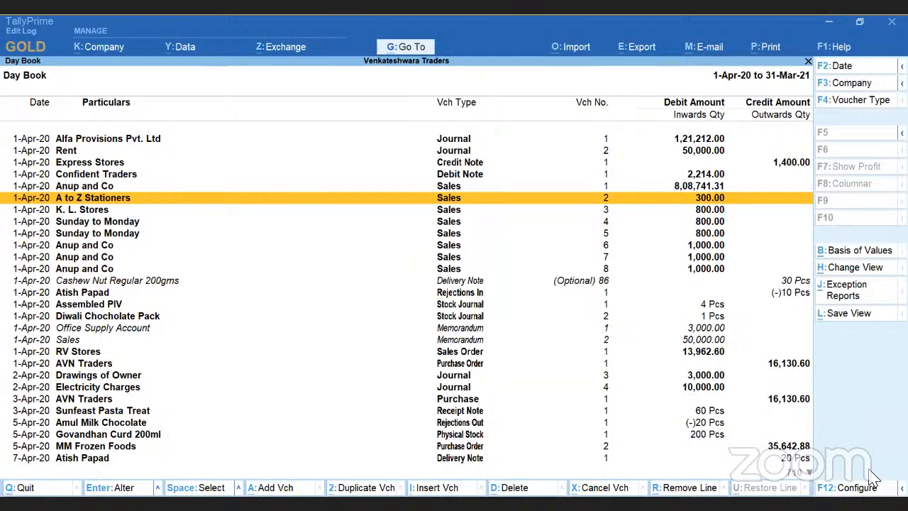
key("F12")
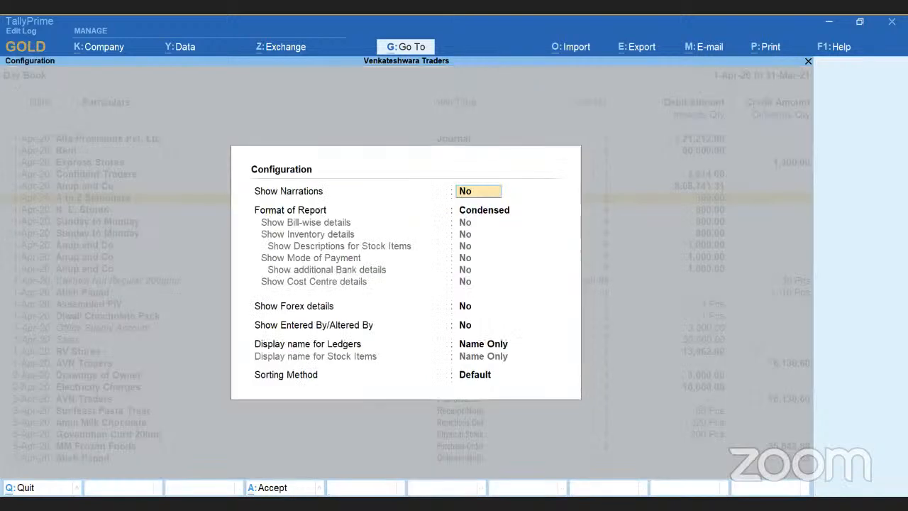
key("Return")
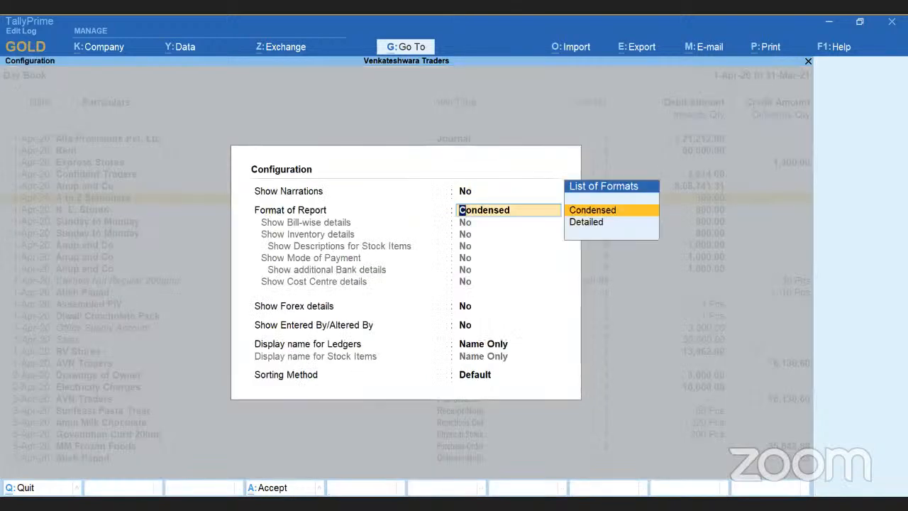
key("Return")
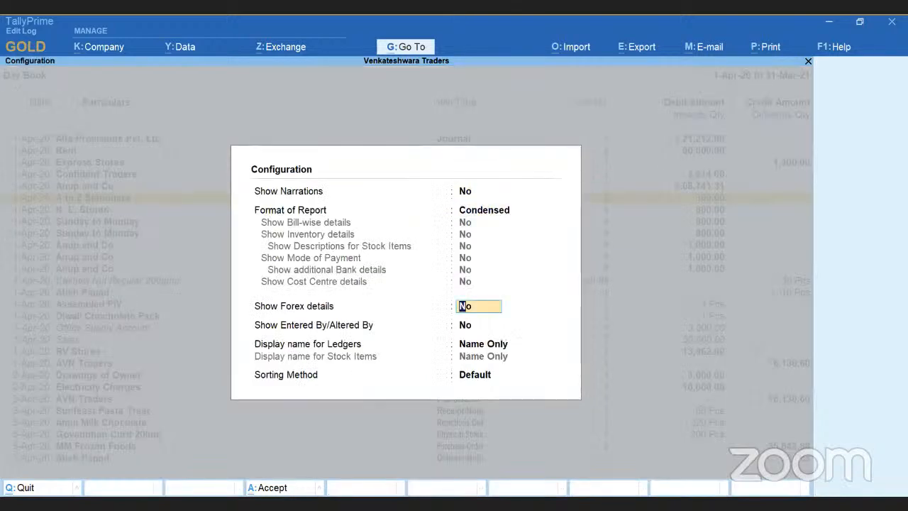
key("Return")
type("y")
key("Return")
key("Return")
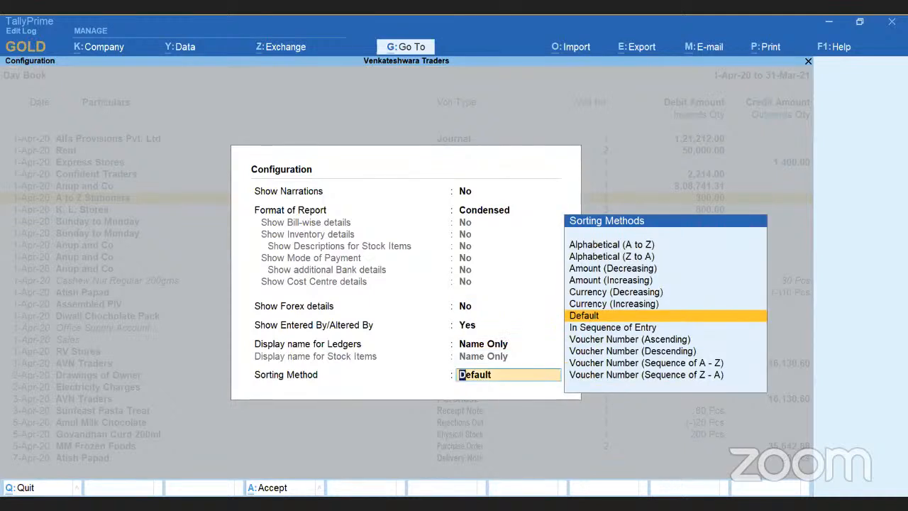
key("Return")
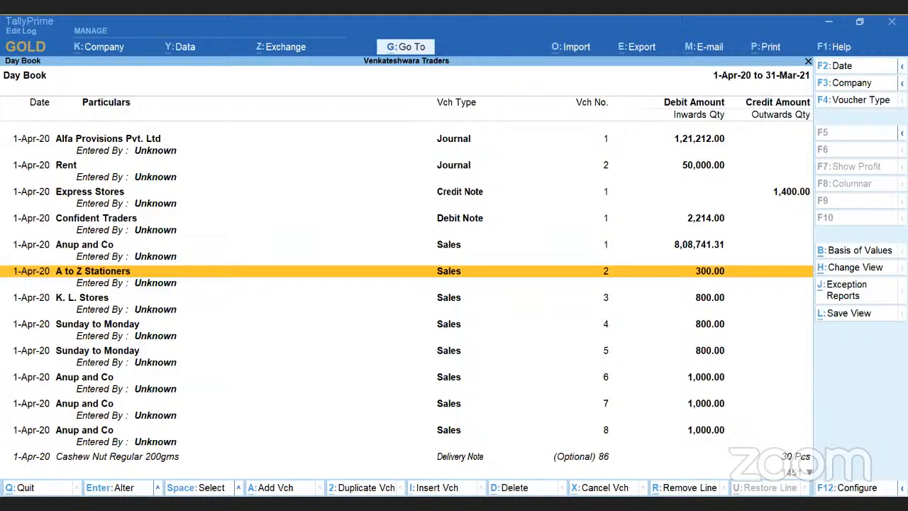
key("Up")
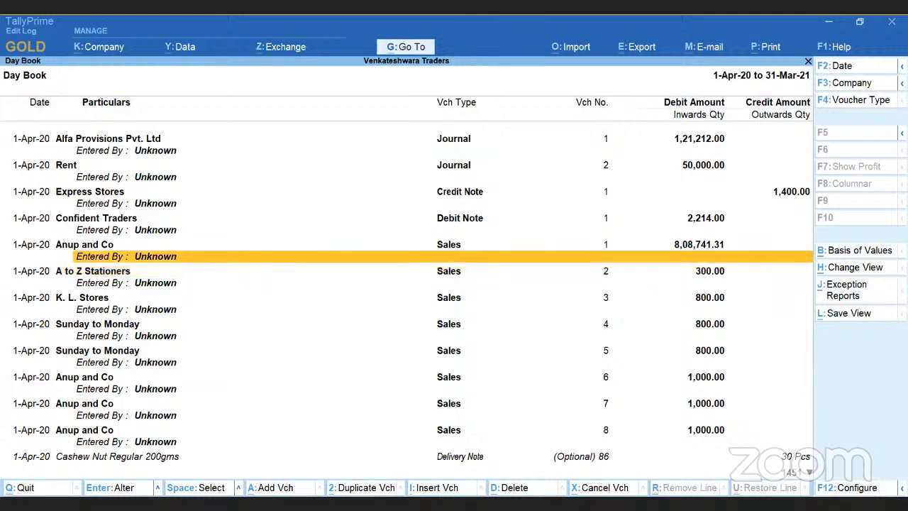
Open Alfa Provisions Pvt. Ltd journal voucher 1 dated 1-Apr-20, view its list of related reports, and return to the Day Book.
key("Up")
key("Up")
key("Up")
key("Up")
key("Up")
key("Up")
key("Up")
key("Up")
key("Up")
key("Return")
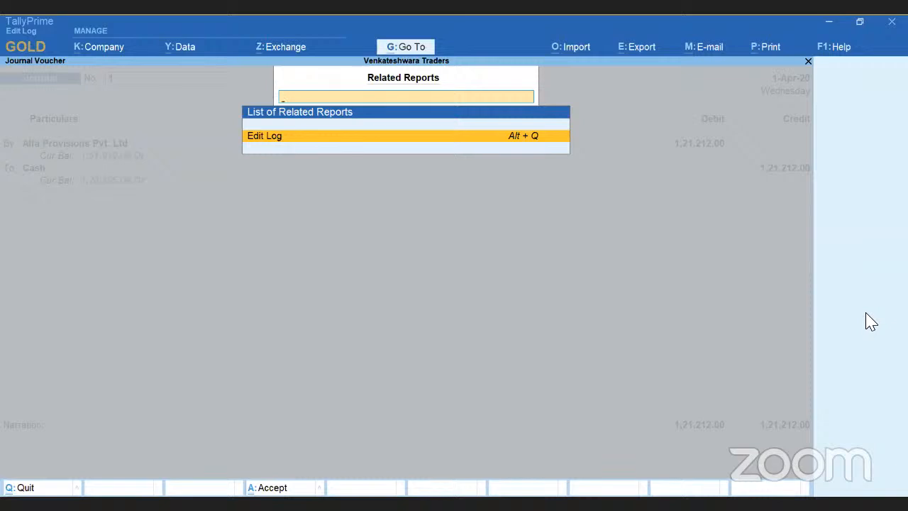
key("Return")
key("Escape")
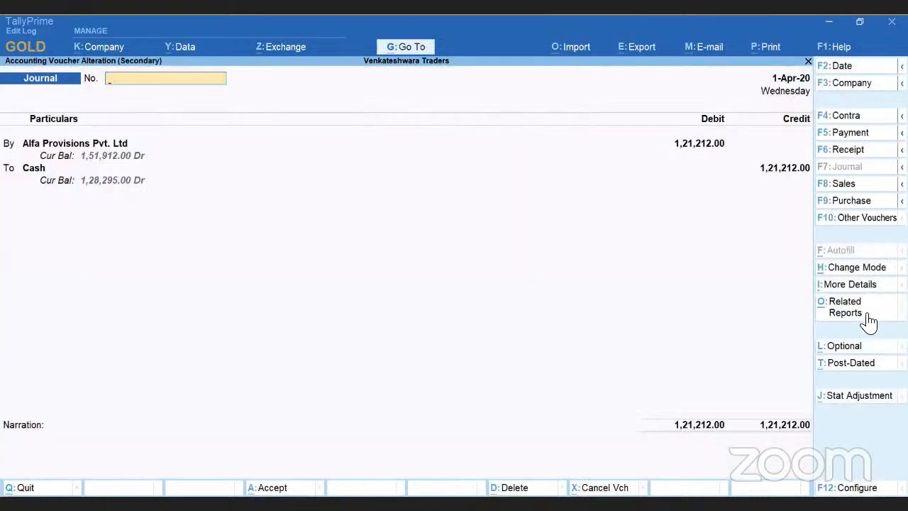
key("Escape")
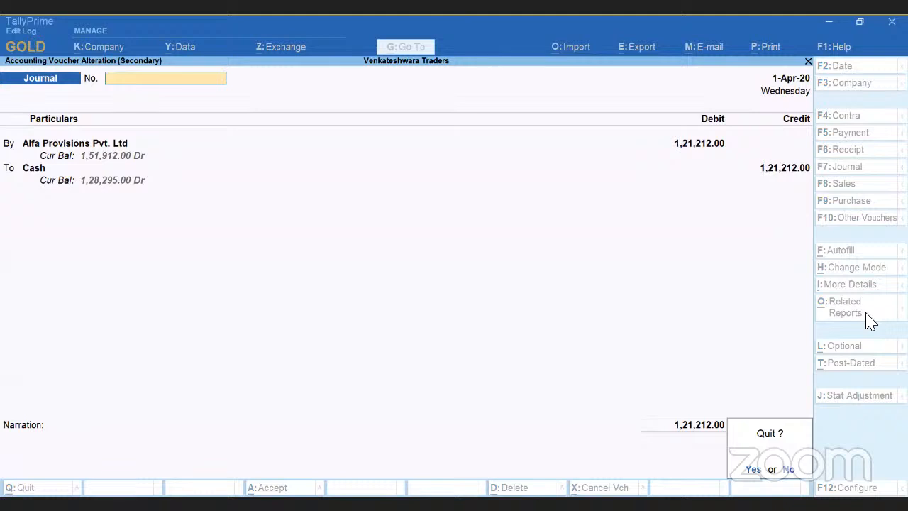
key("y")
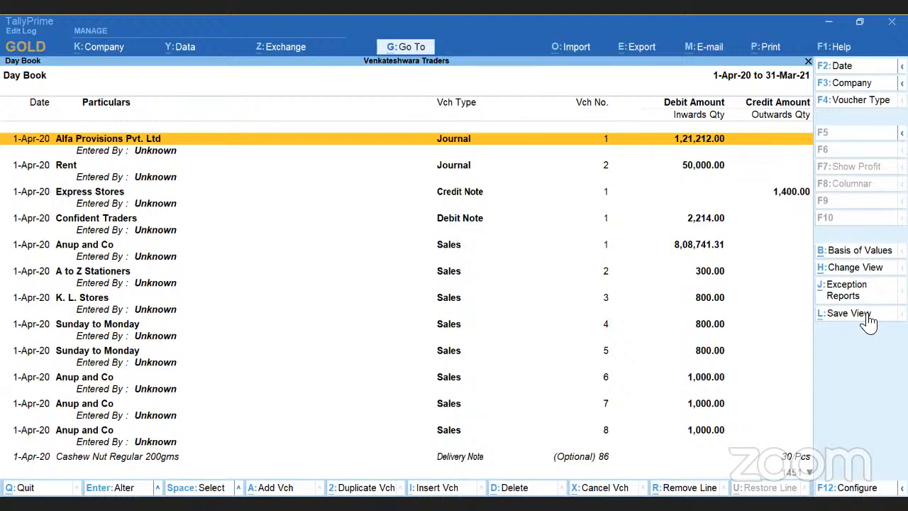
Reopen the Day Book for 31-Mar-21, view its Save View options, and leave them without saving a view.
key("Escape")
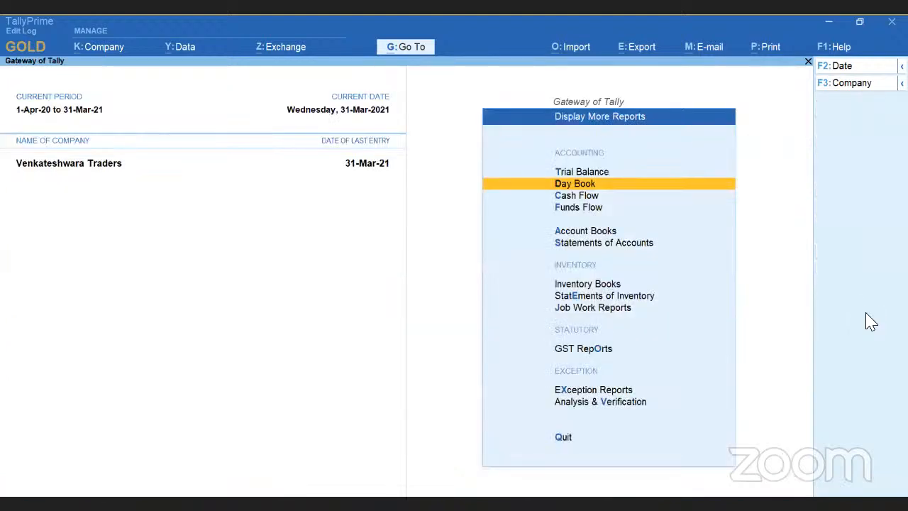
key("Return")
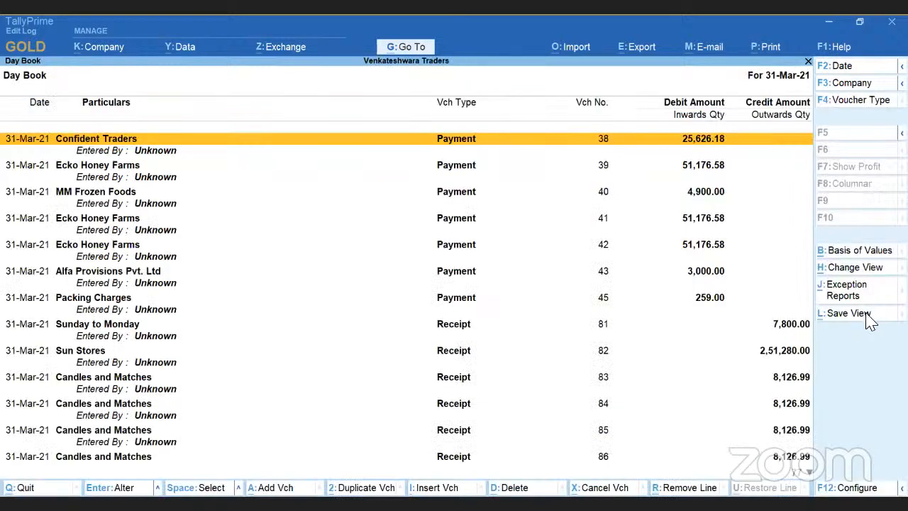
left_click(866, 317)
key("BackSpace")
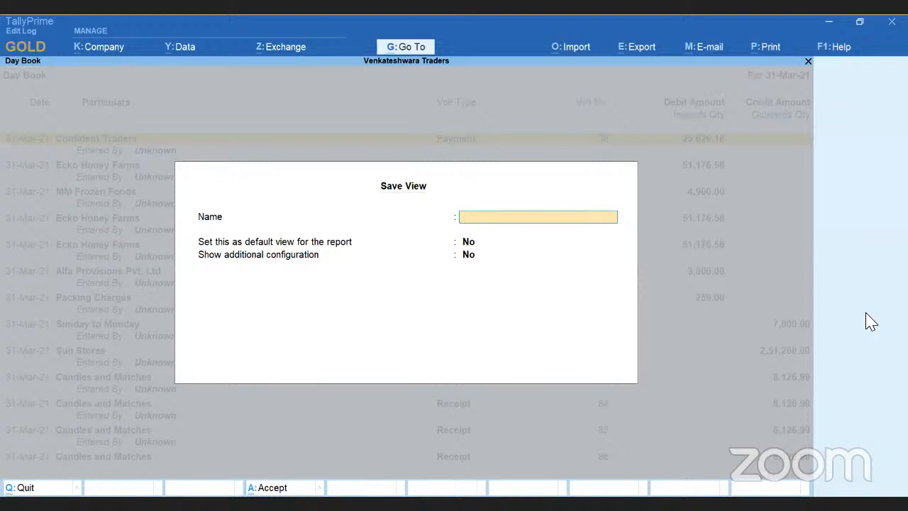
key("Escape")
key("Return")
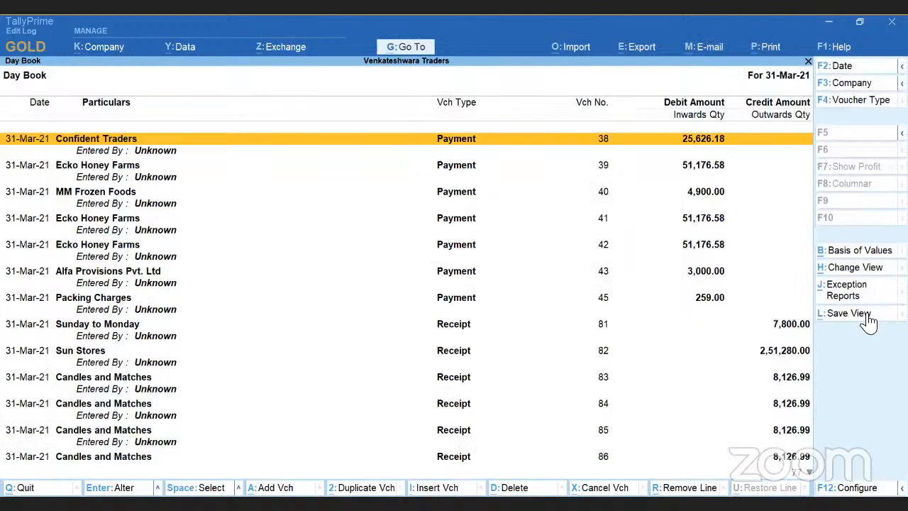
Check the Entered By details of the first payment vouchers in the 31-Mar-21 Day Book and close the report.
key("Down")
key("Down")
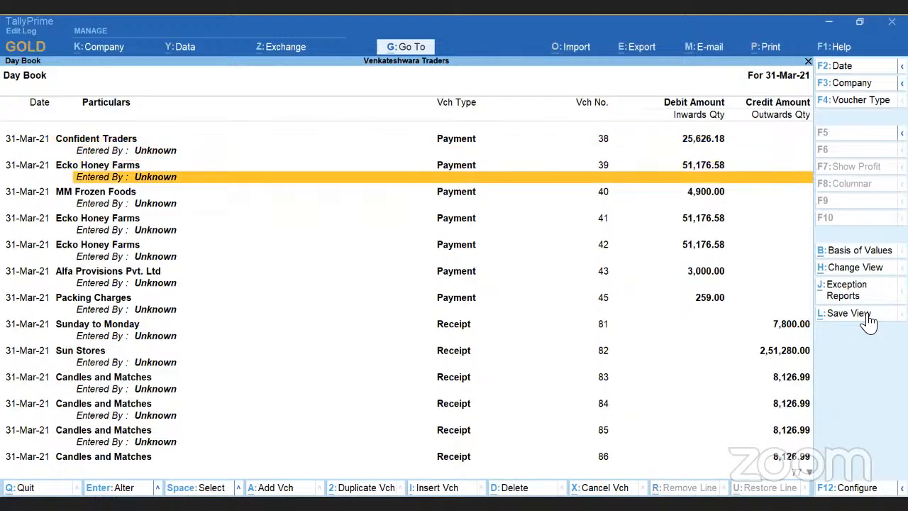
key("Down")
key("Down")
key("Escape")
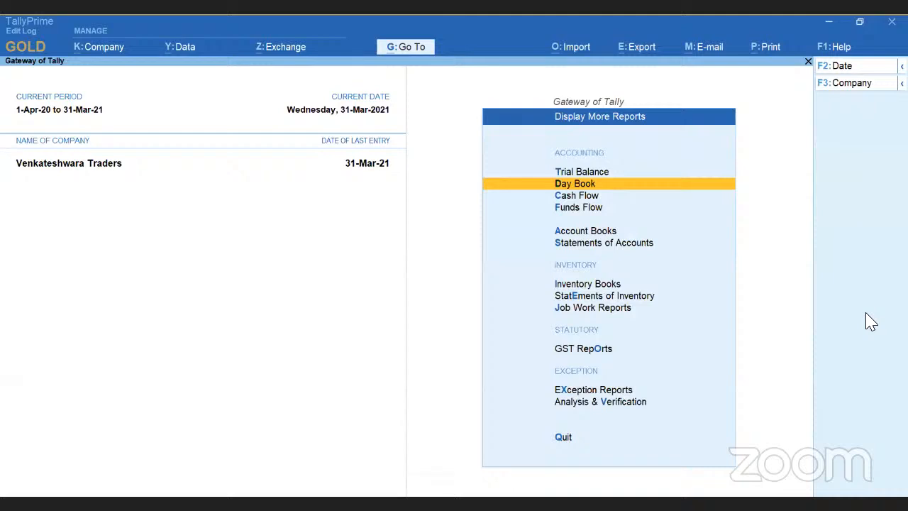
Return to the Gateway of Tally and display the List of Ledgers in the Chart of Accounts.
key("Escape")
key("Up")
key("Up")
key("Up")
key("Up")
key("Up")
key("Up")
key("Up")
key("Up")
key("Up")
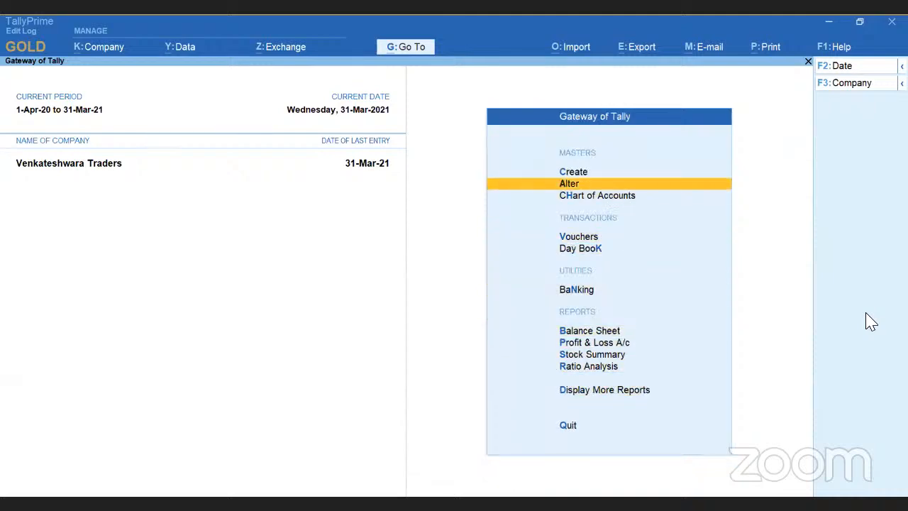
key("Down")
key("Return")
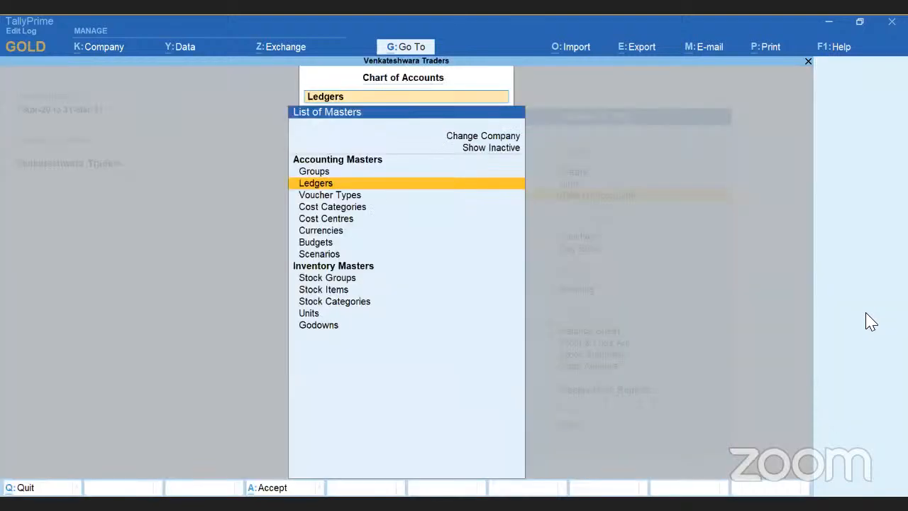
key("Return")
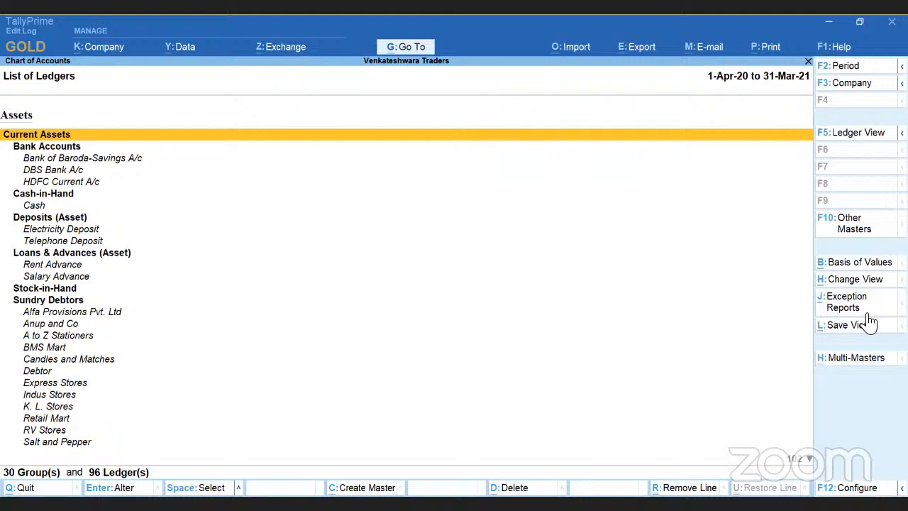
Open the Alfa Provisions Pvt. Ltd ledger under Sundry Debtors for alteration and display its Edit Log.
key("Down")
key("Down")
key("Down")
key("Down")
key("Down")
key("Down")
key("Down")
key("Down")
key("Down")
key("Down")
key("Down")
key("Down")
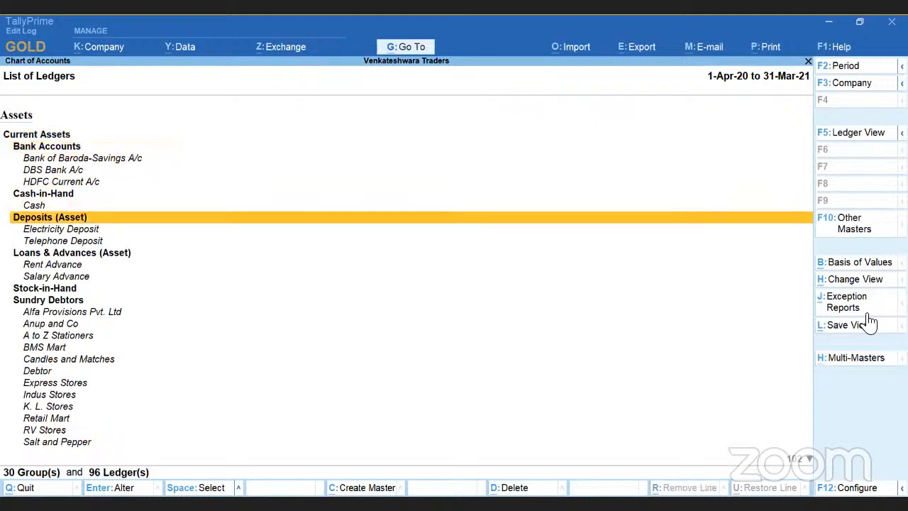
key("Down")
key("Down")
key("Down")
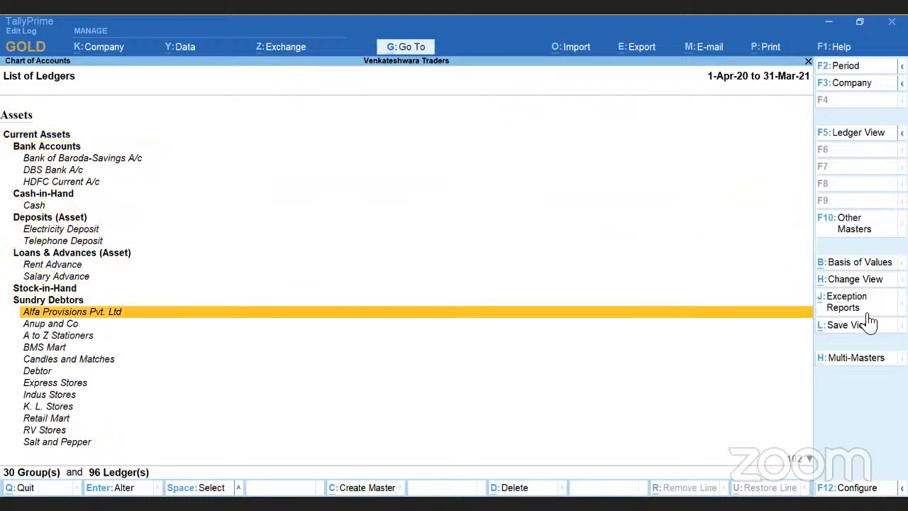
key("Return")
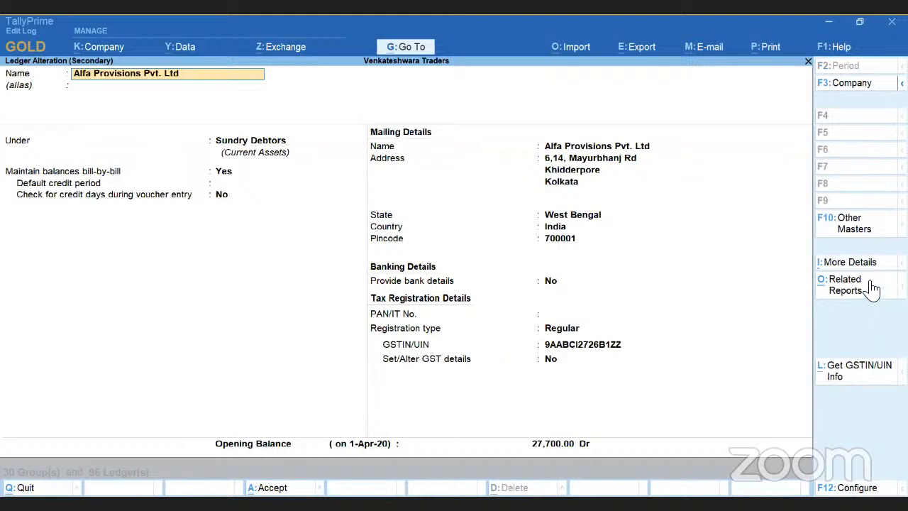
left_click(869, 287)
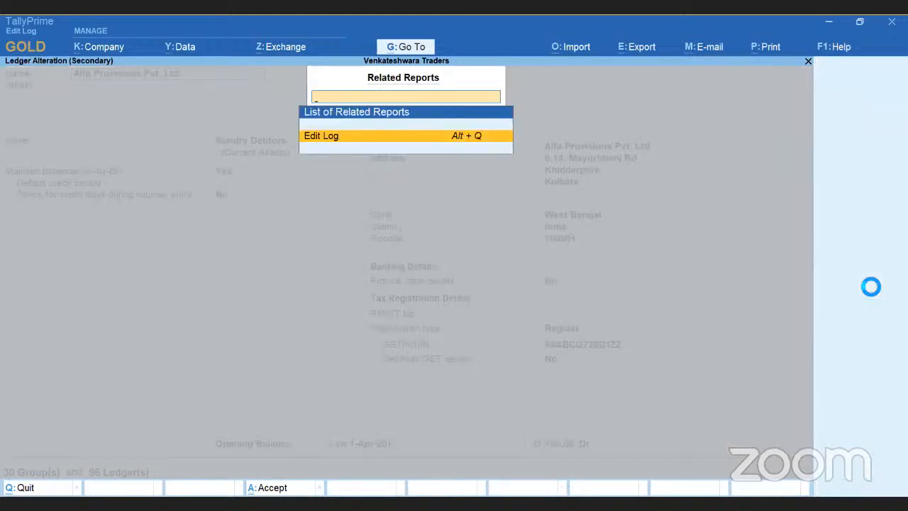
key("Return")
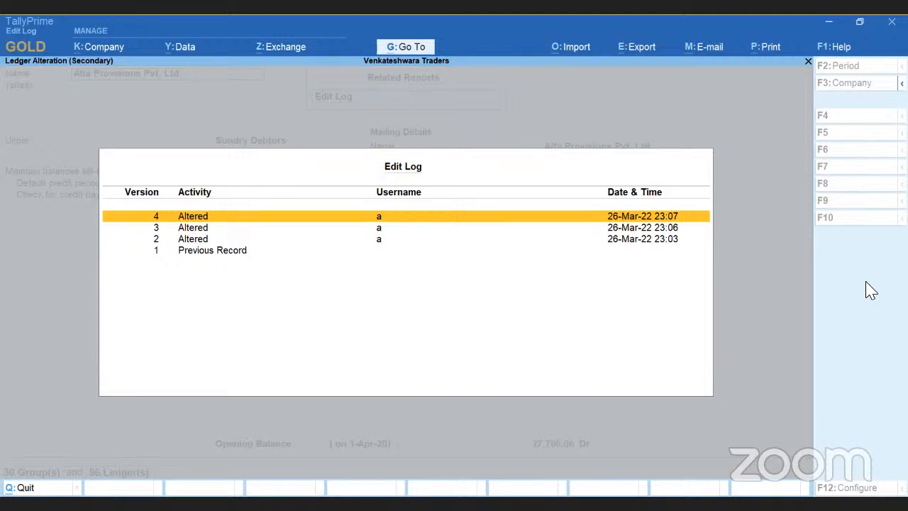
Look through the activity, username and date and time of each version in the ledger's Edit Log.
key("Down")
key("Down")
key("Down")
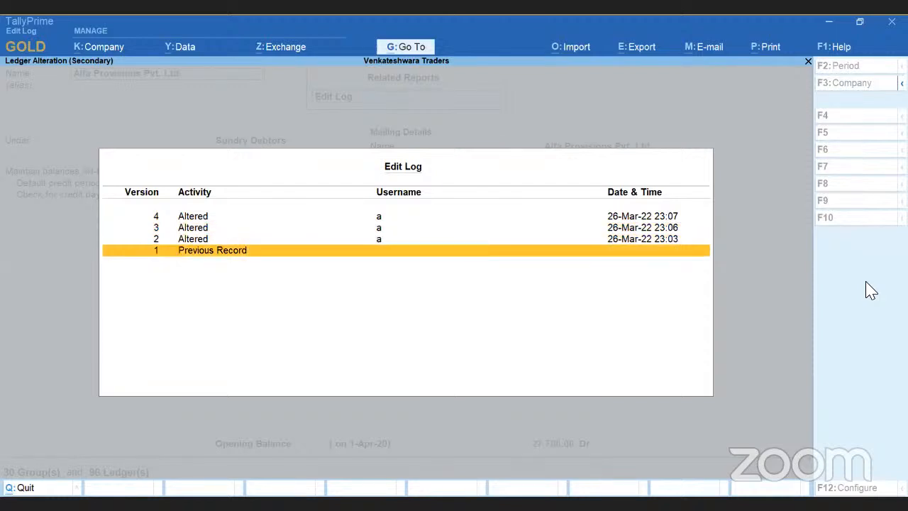
key("Up")
key("Up")
key("Up")
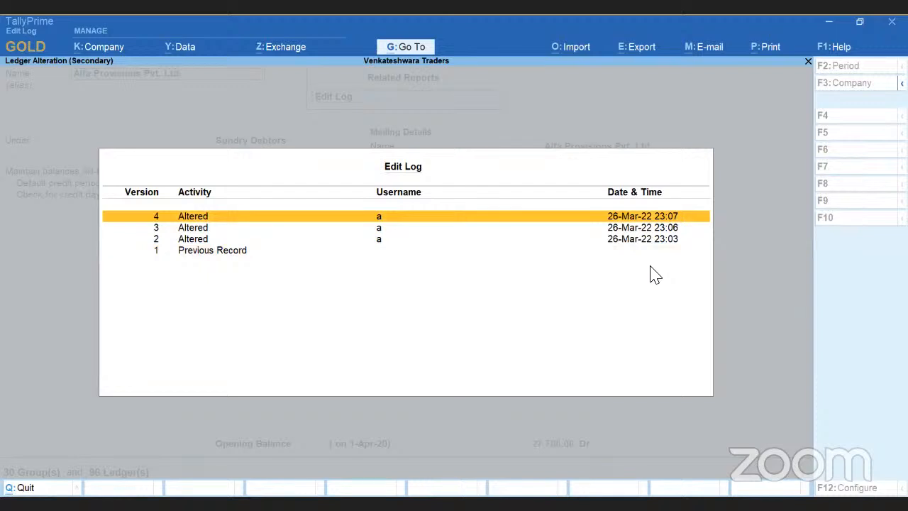
Open the Previous Record, view the differences between successive versions up to version 4, and return to the Edit Log.
key("Down")
key("Down")
key("Down")
key("Return")
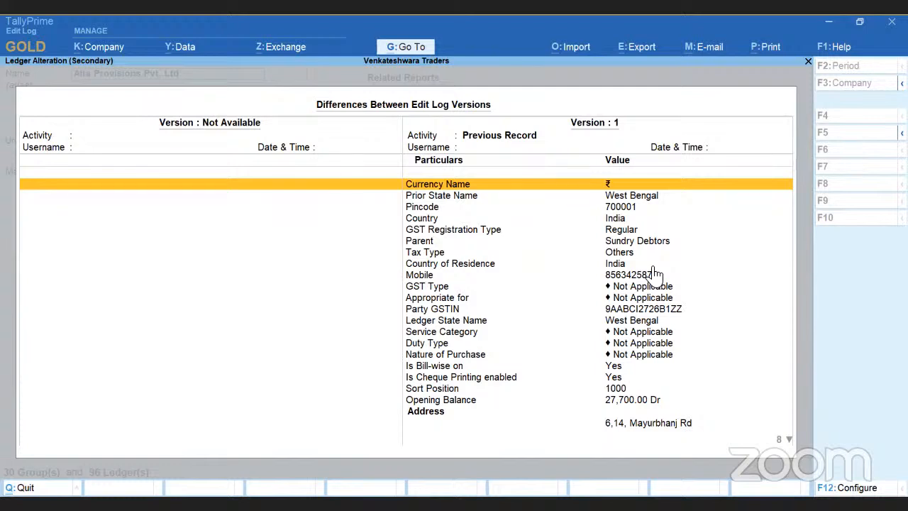
key("Page_Down")
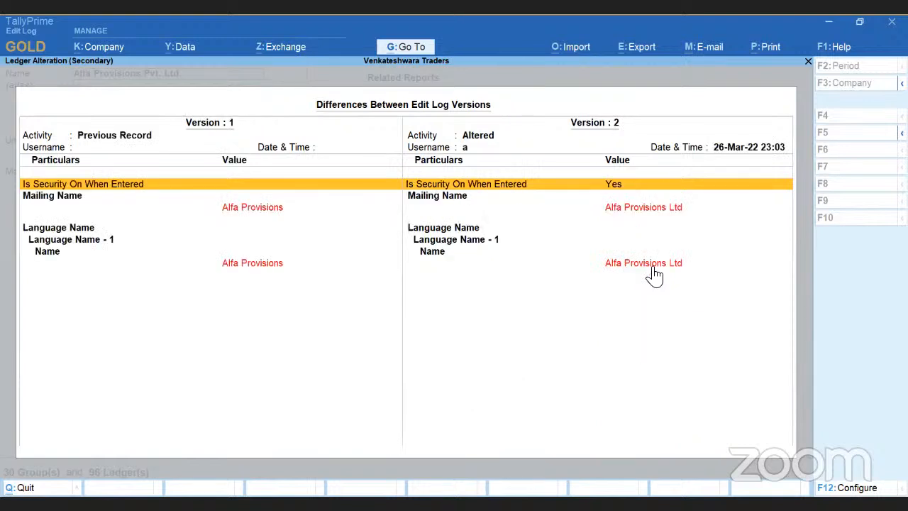
key("Page_Down")
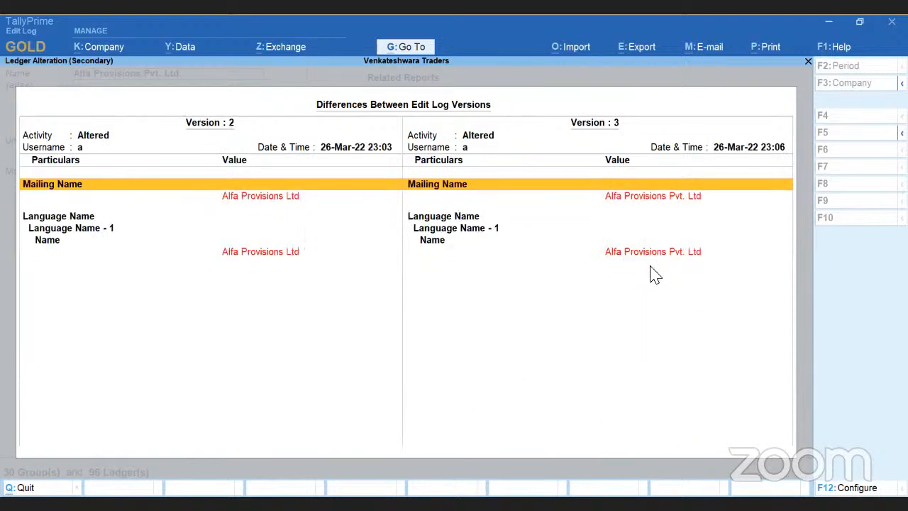
key("Page_Down")
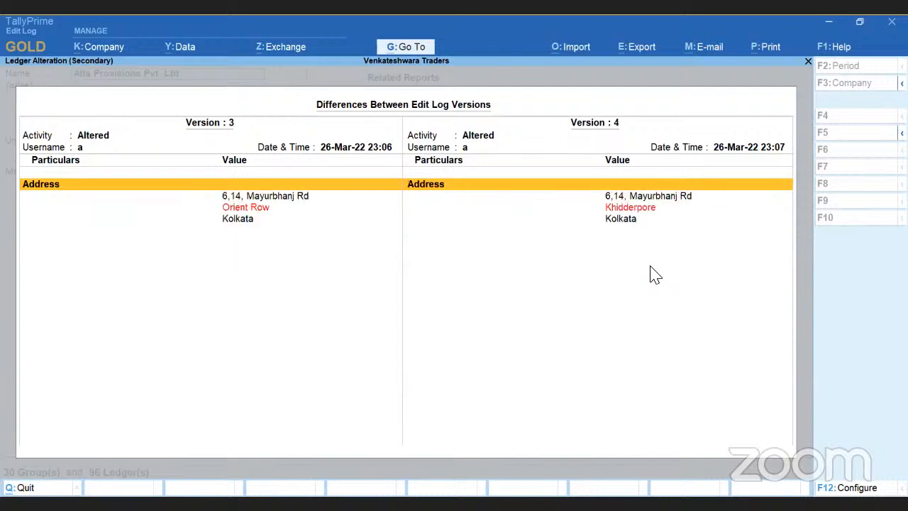
key("Escape")
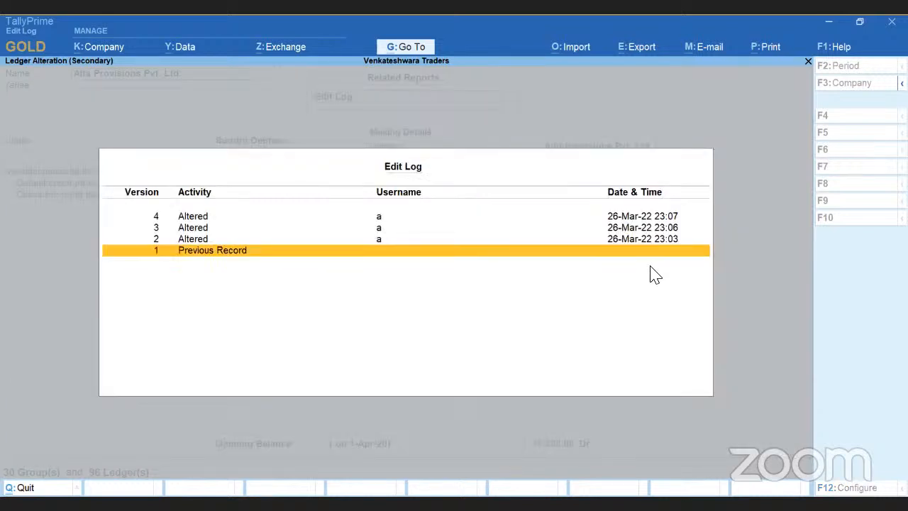
Reopen the Previous Record, compare the mailing name and address changes across versions 1 to 4, and return to the ledger.
key("Return")
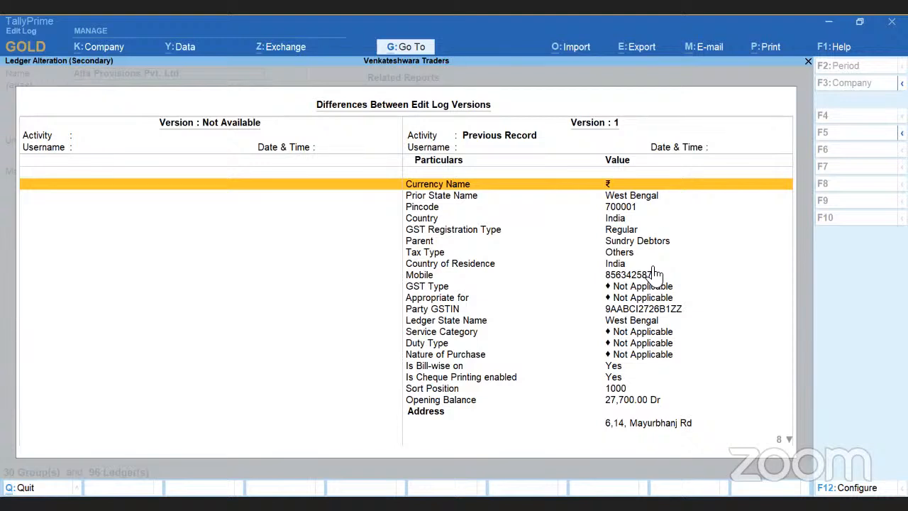
key("Page_Down")
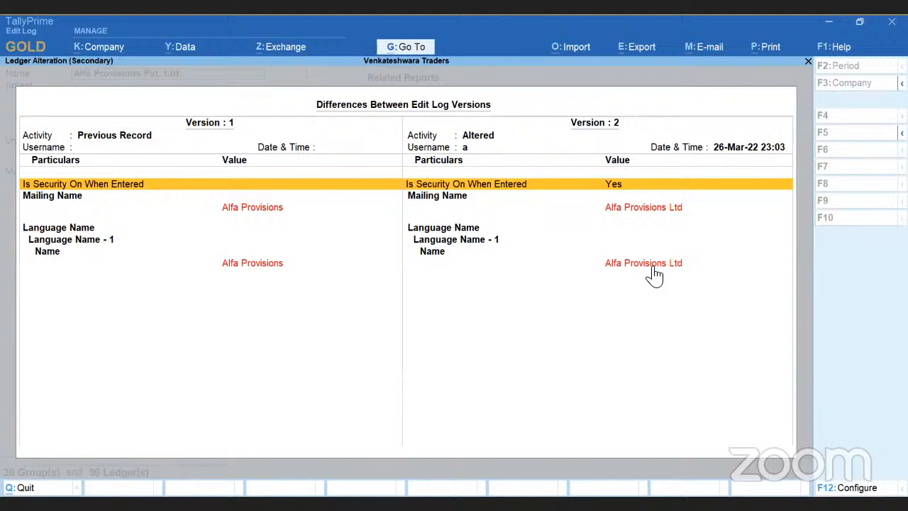
key("Down")
key("Down")
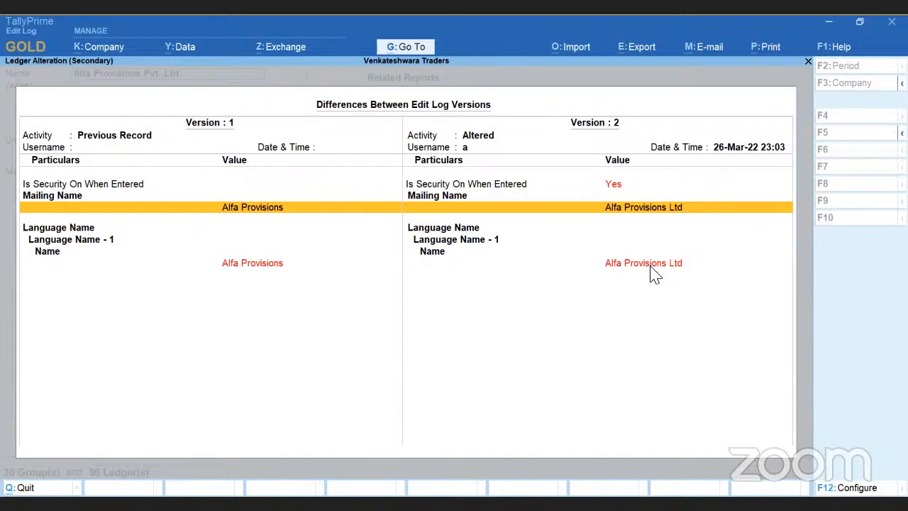
key("Page_Down")
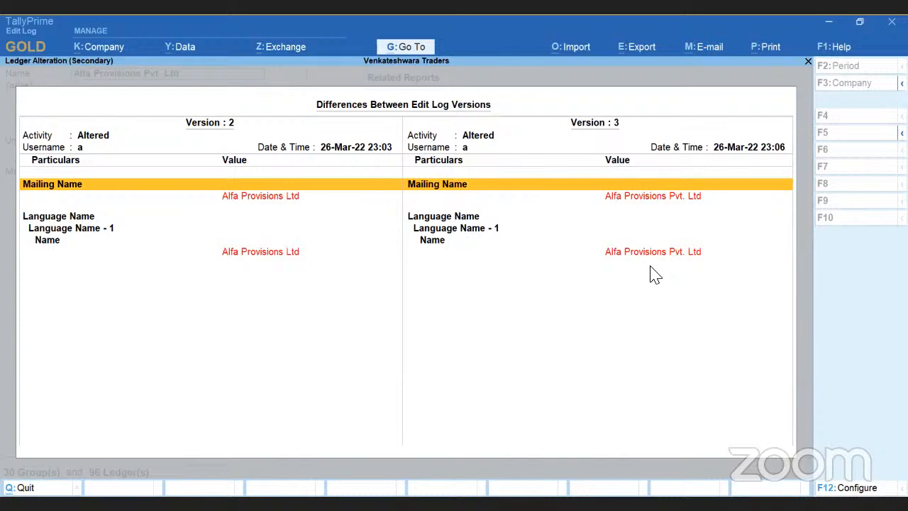
key("Down")
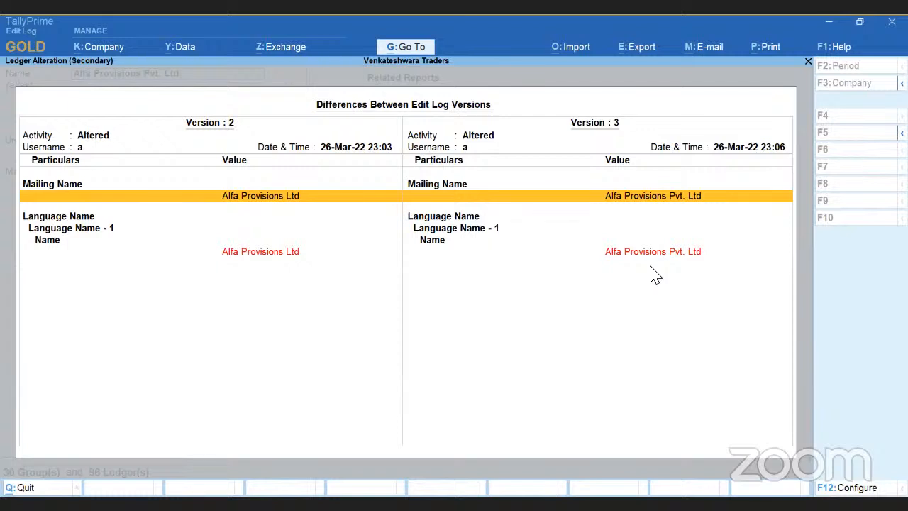
key("Page_Down")
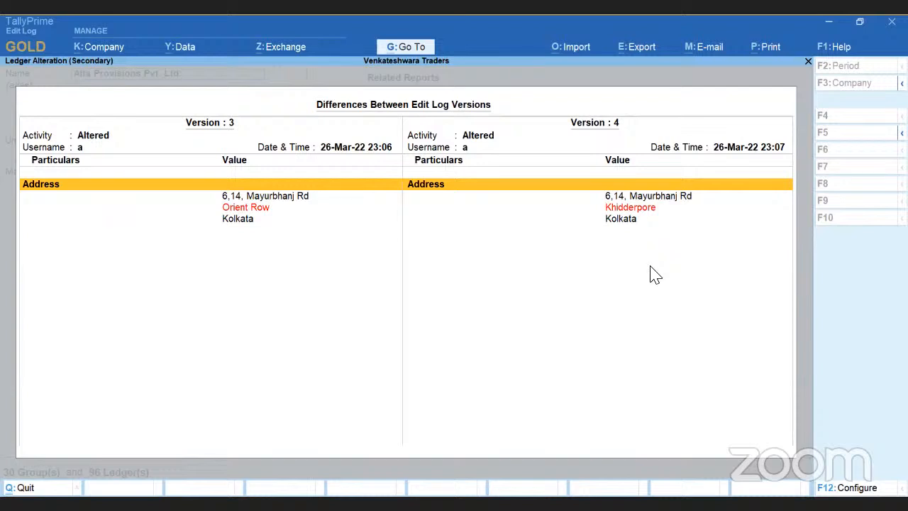
key("Down")
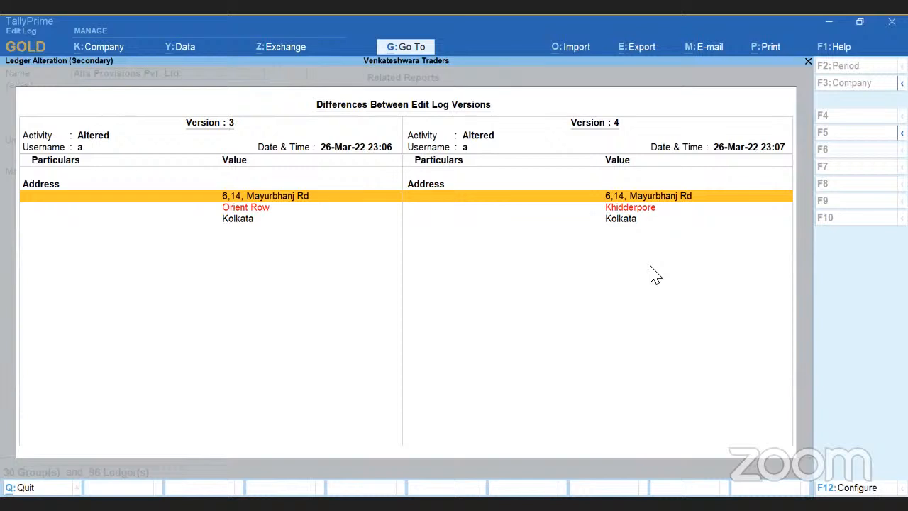
key("Up")
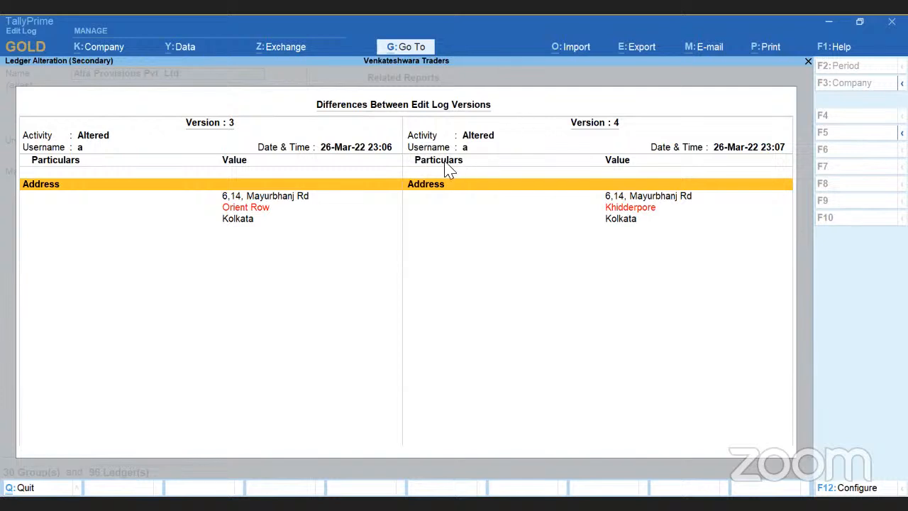
key("Escape")
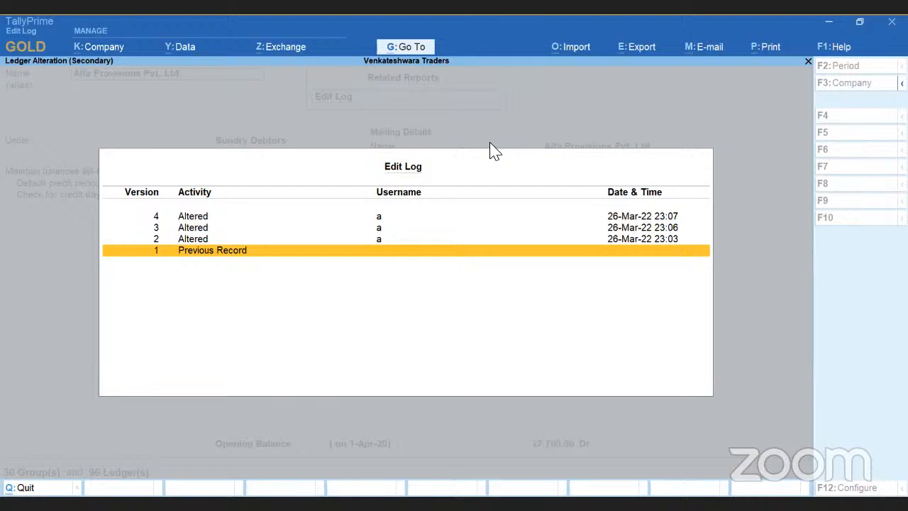
key("Escape")
Leave the ledger alteration without changes and return to the Gateway of Tally.
key("Escape")
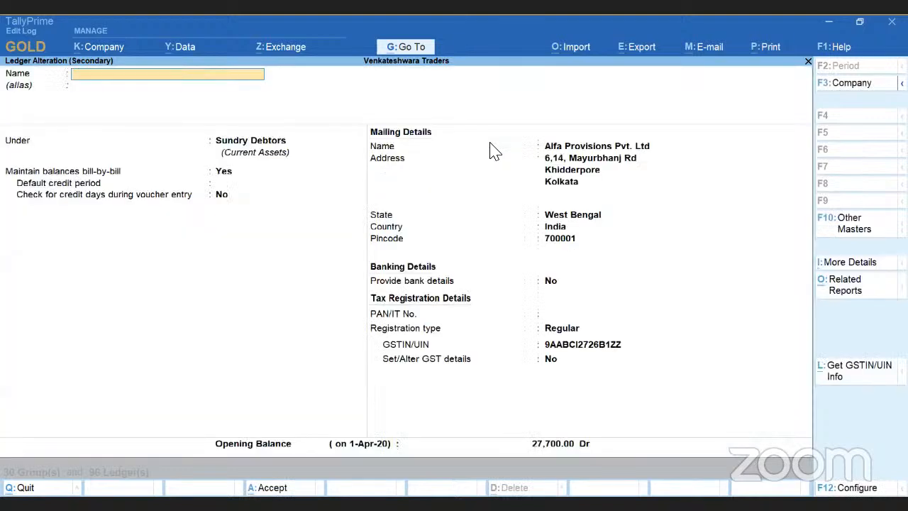
key("y")
key("Escape")
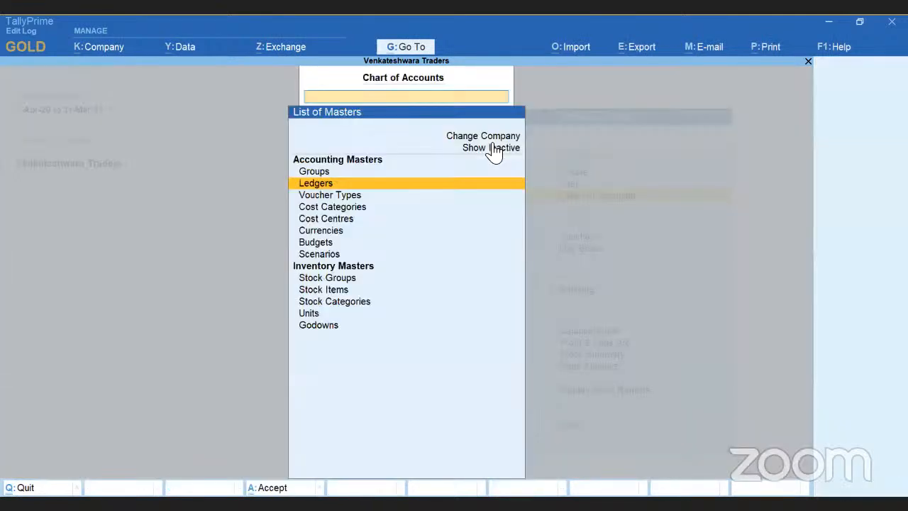
key("Escape")
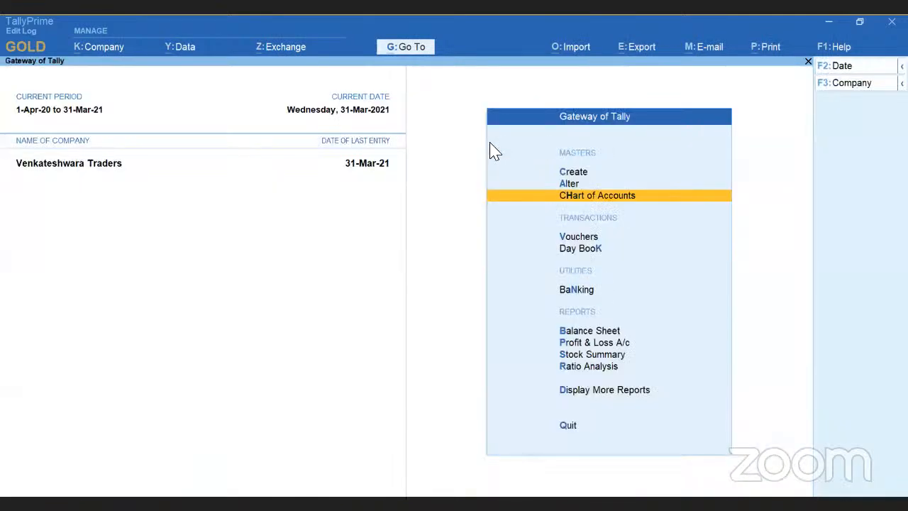
Open the 50-50 Biscuits stock item for alteration from the inventory masters.
key("Up")
key("Return")
key("Down")
key("Down")
key("Down")
key("Down")
key("Down")
key("Down")
key("Down")
key("Down")
key("Down")
key("Return")
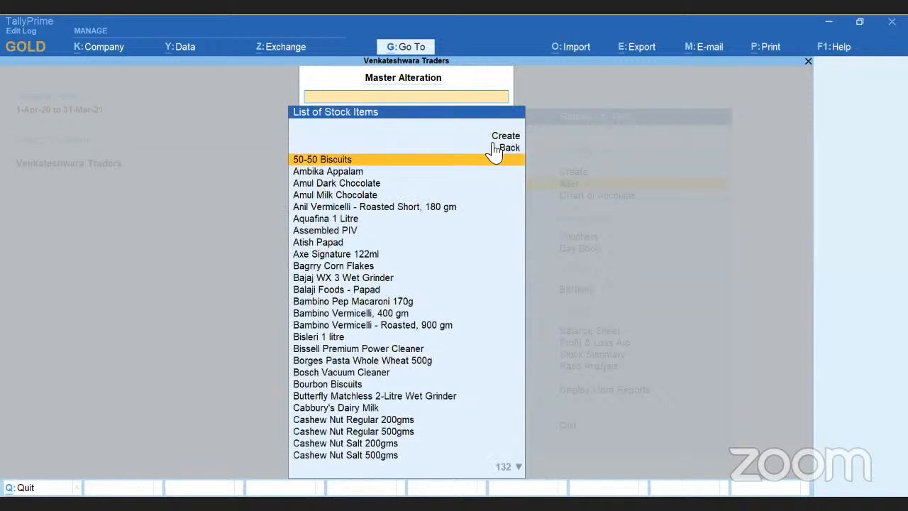
key("Return")
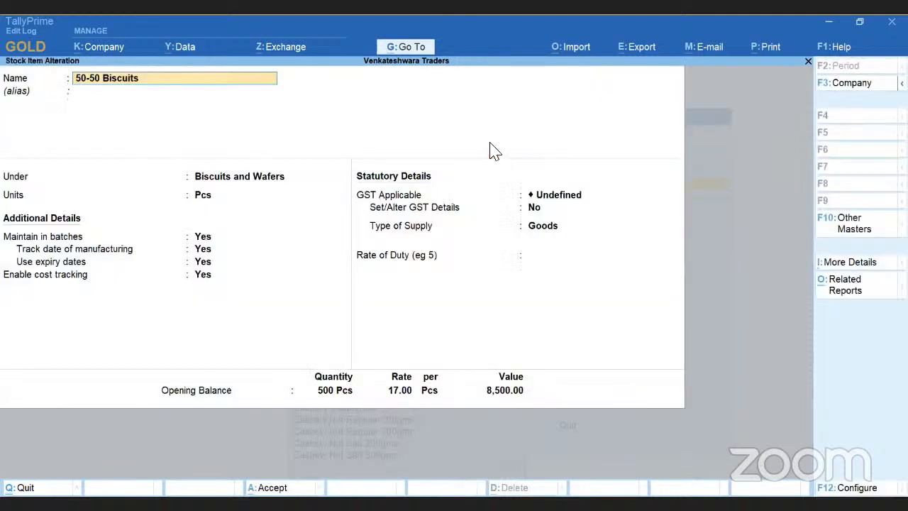
Set the opening stock rate of 50-50 Biscuits to 19.00 per Pcs in the Main Location Primary Batch allocation and save the stock item.
key("Return")
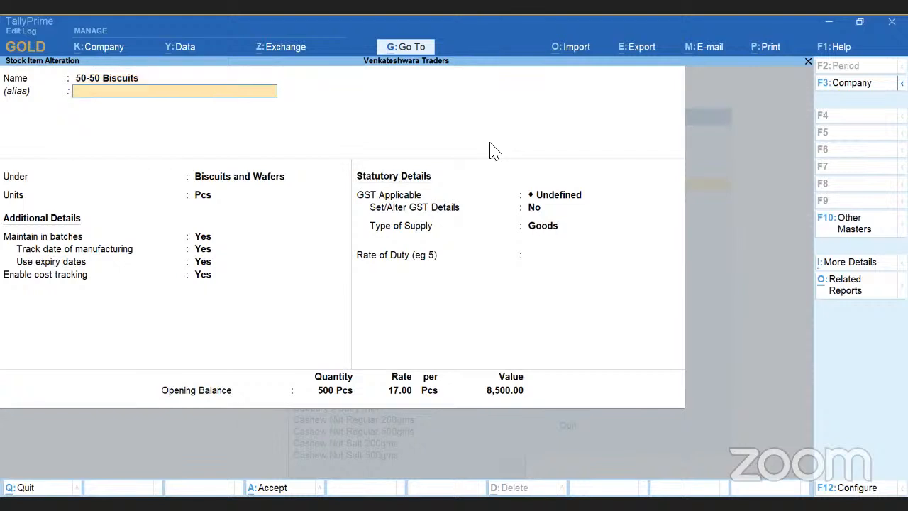
key("Return")
key("Return")
key("Return")
key("Return")
key("Return")
key("Return")
key("Return")
key("Return")
key("Return")
key("Return")
key("Return")
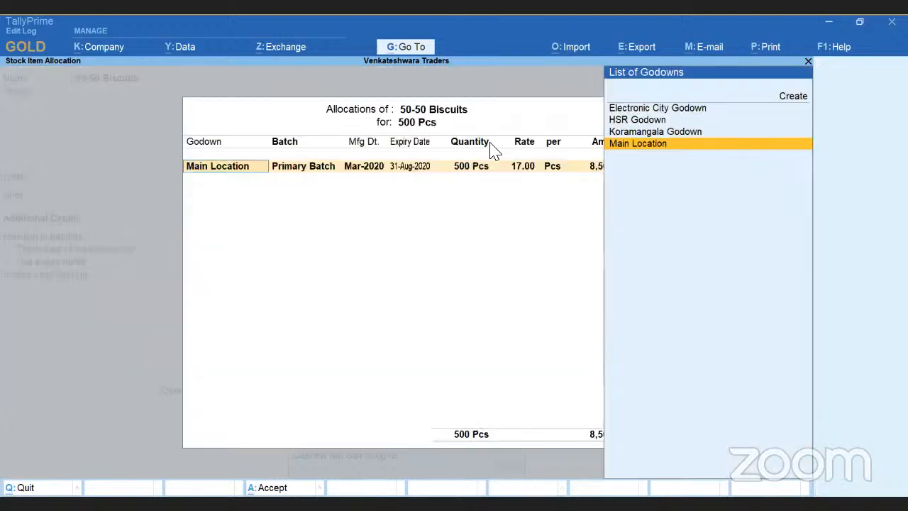
key("Return")
key("Return")
key("Return")
key("Return")
key("Return")
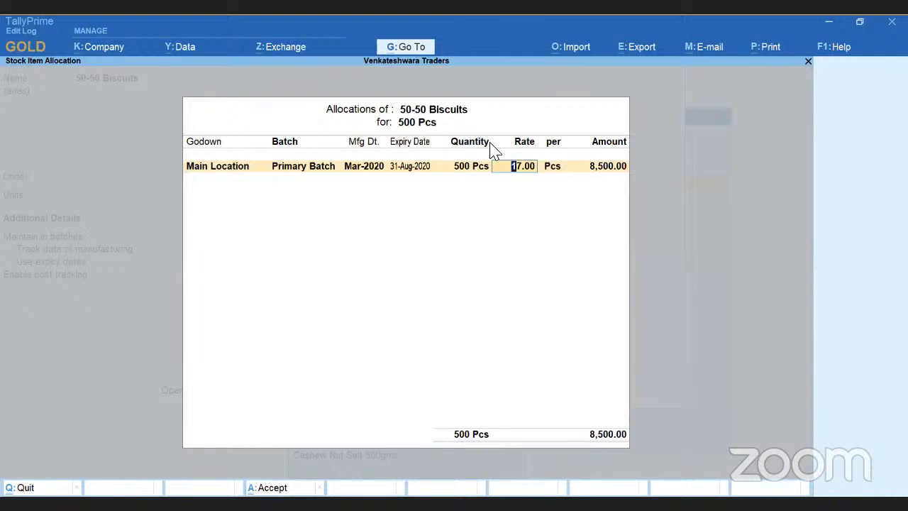
type("19")
key("Return")
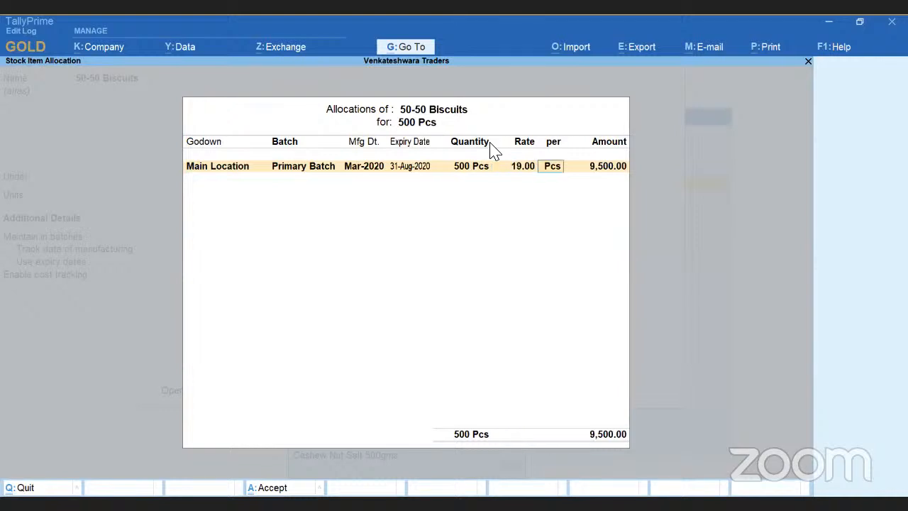
key("Return")
key("Return")
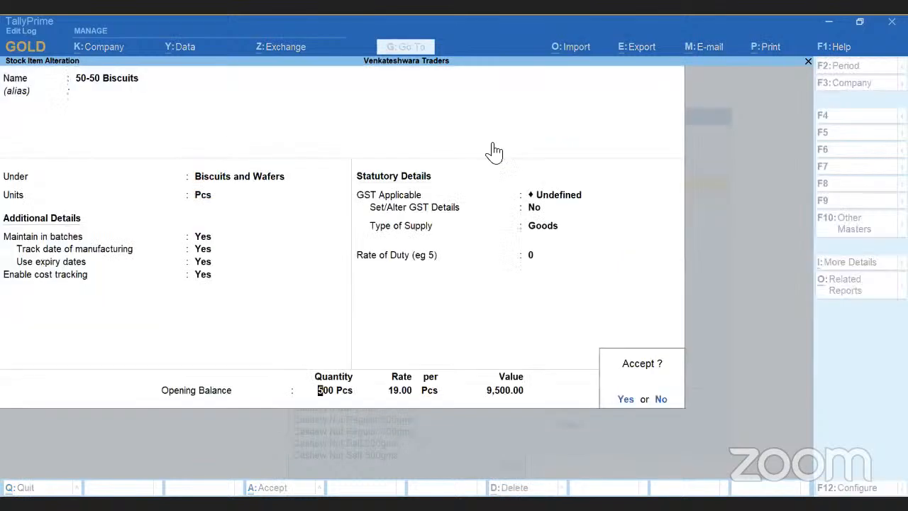
key("Return")
key("Return")
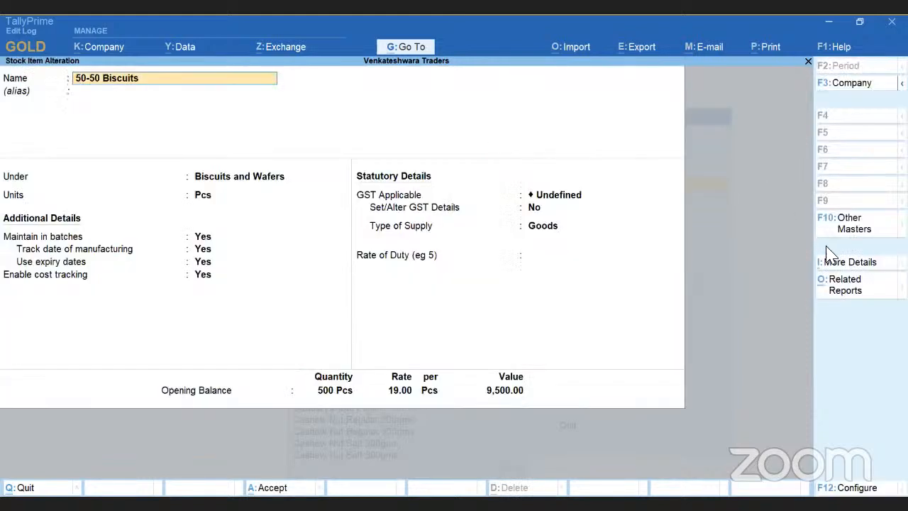
Reopen the 50-50 Biscuits stock item and display its Edit Log.
left_click(843, 289)
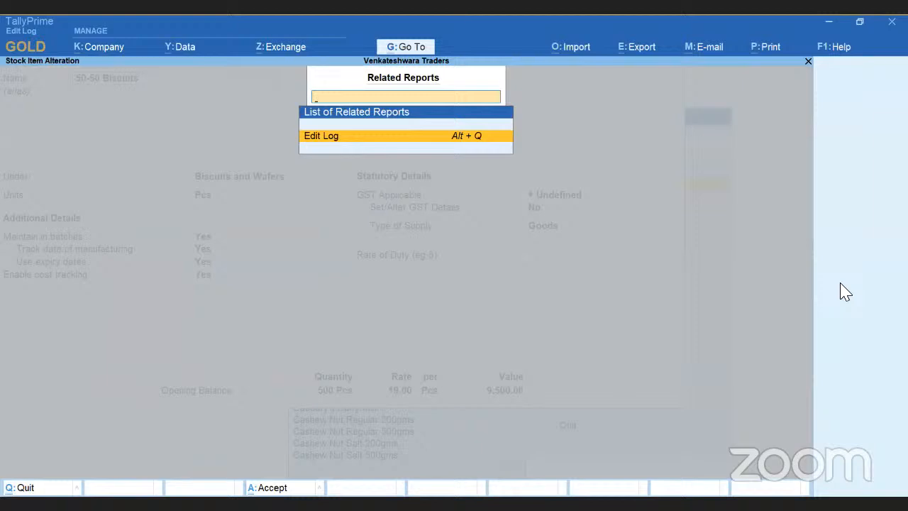
key("Return")
key("Down")
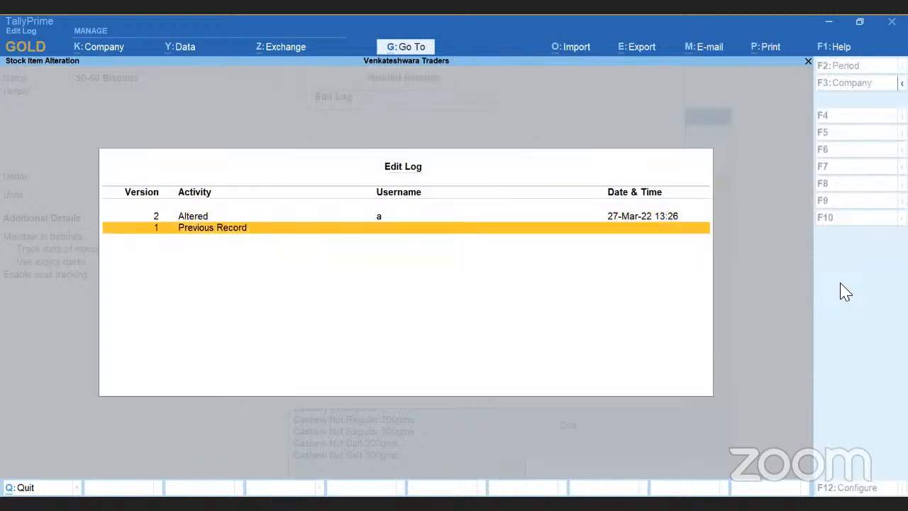
key("Up")
key("Down")
View the Previous Record, compare versions 1 and 2 of the stock item, and return to the Gateway of Tally.
key("Return")
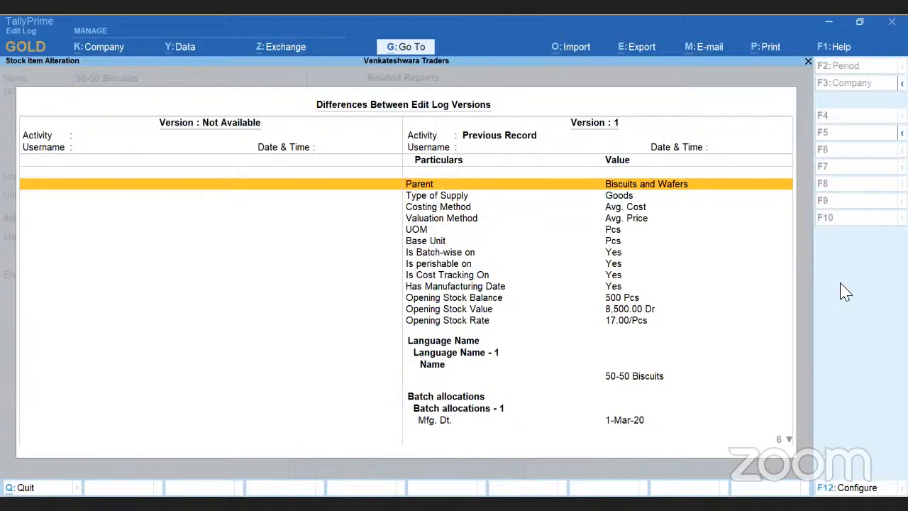
key("Page_Up")
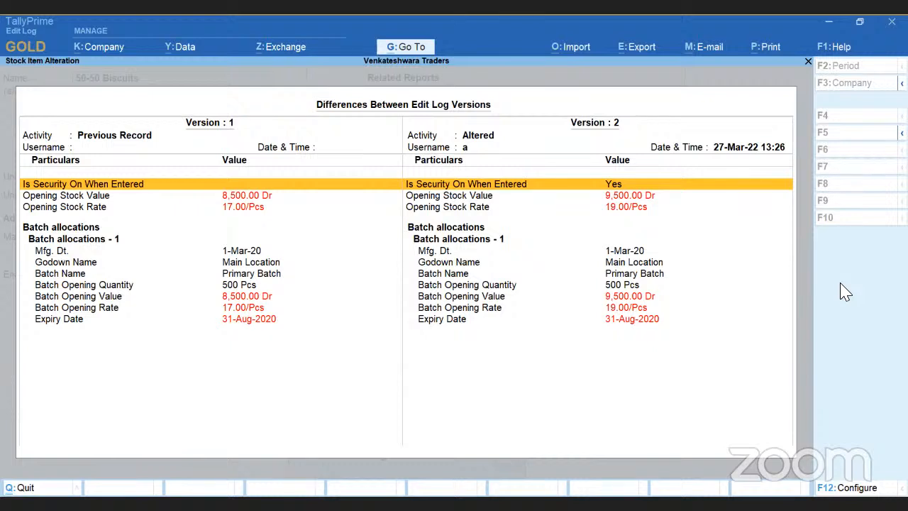
key("Escape")
key("Escape")
key("BackSpace")
key("Escape")
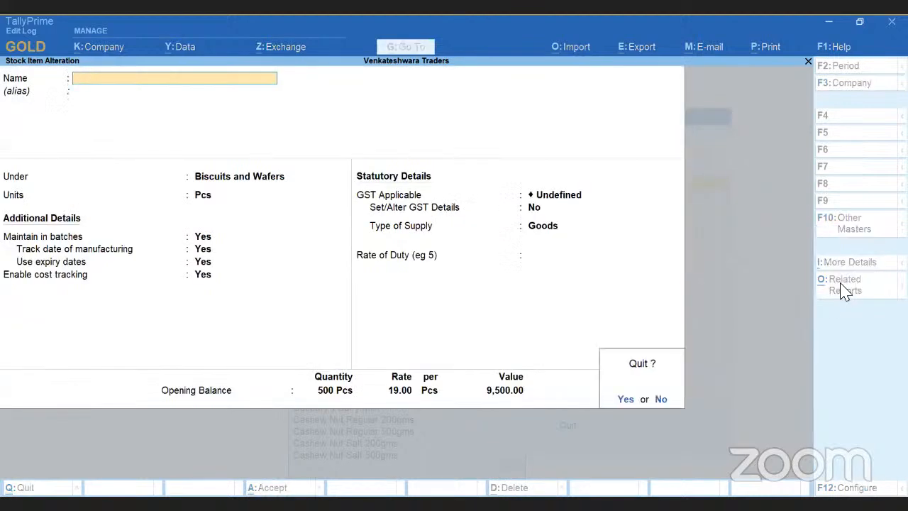
key("y")
key("Escape")
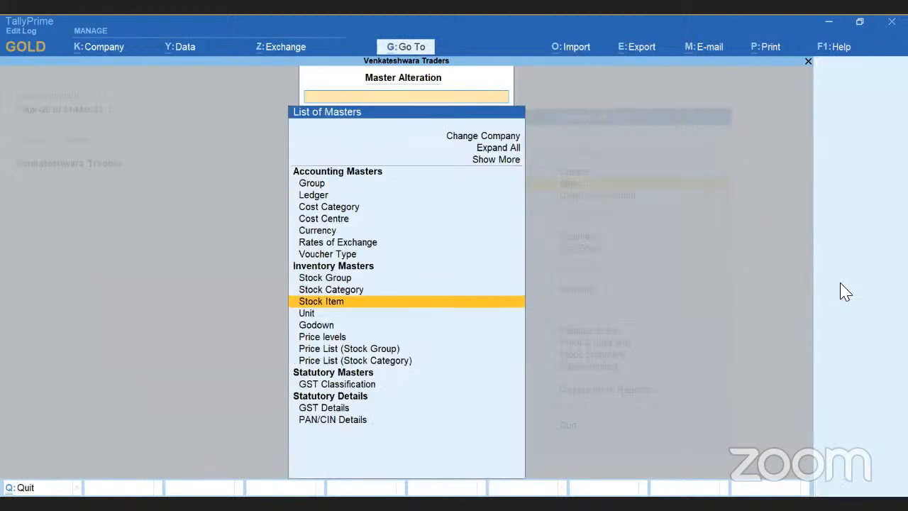
key("Escape")
key("Down")
key("Down")
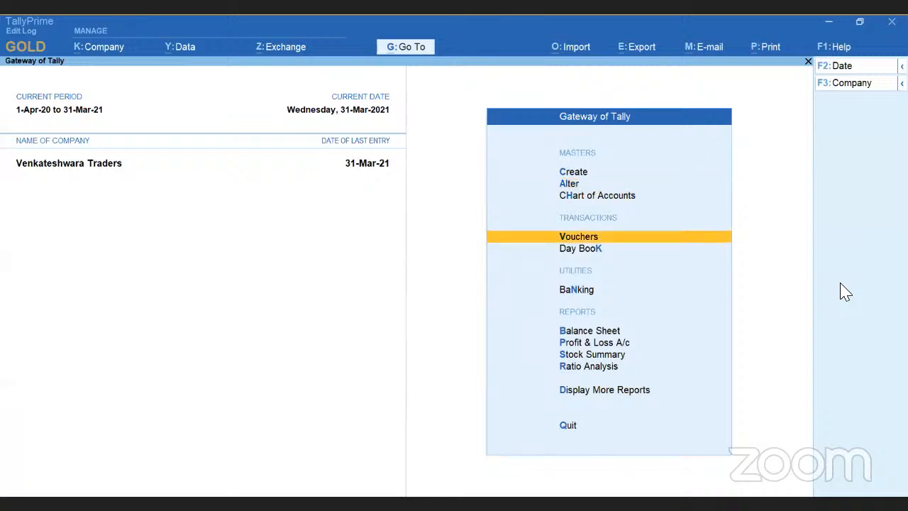
key("s")
key("Escape")
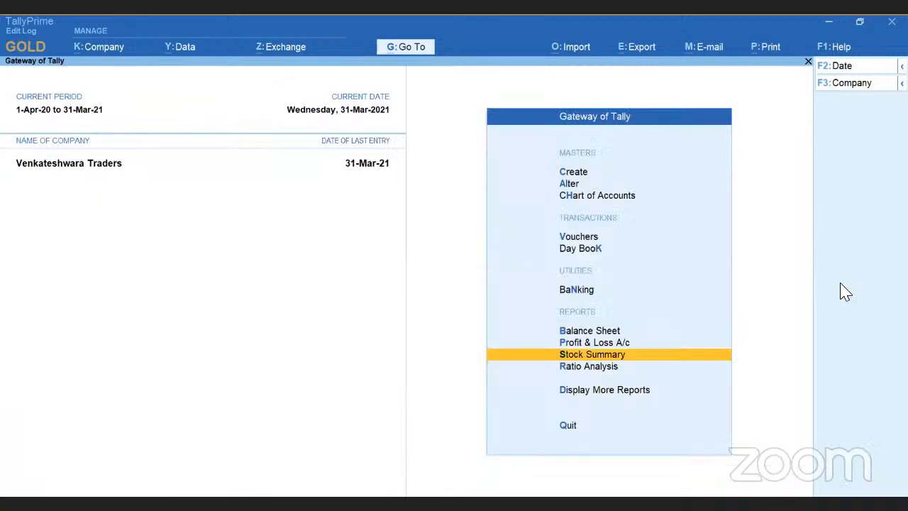
Open the Sales Register from the Account Books reports.
key("Down")
key("Down")
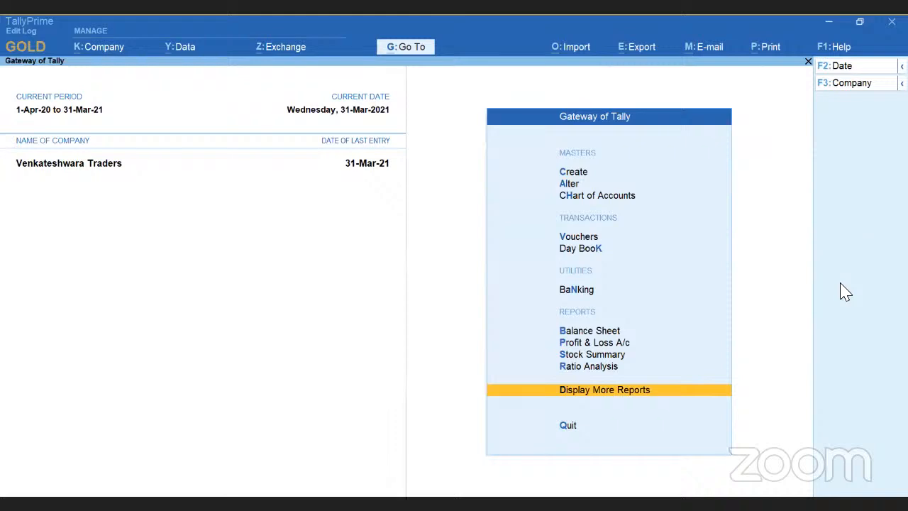
key("Return")
key("Down")
key("Down")
key("Down")
key("Down")
key("Down")
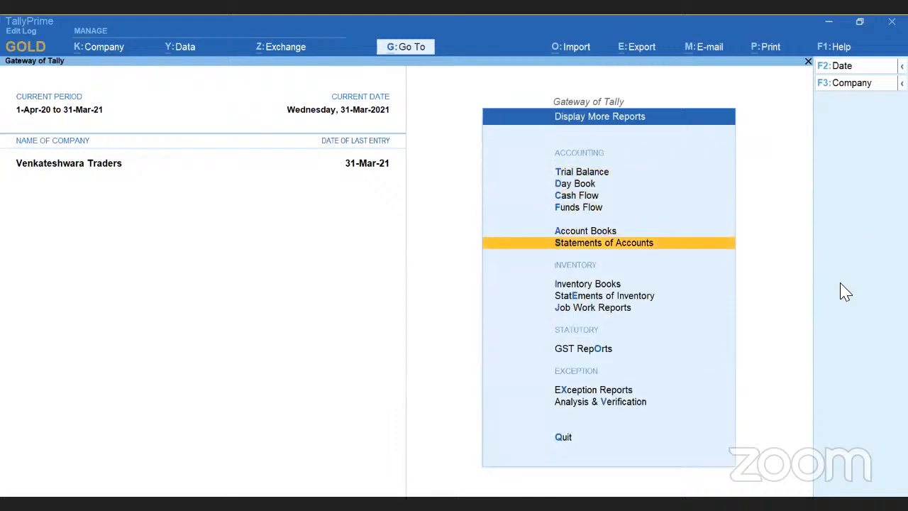
key("Up")
key("Up")
key("Down")
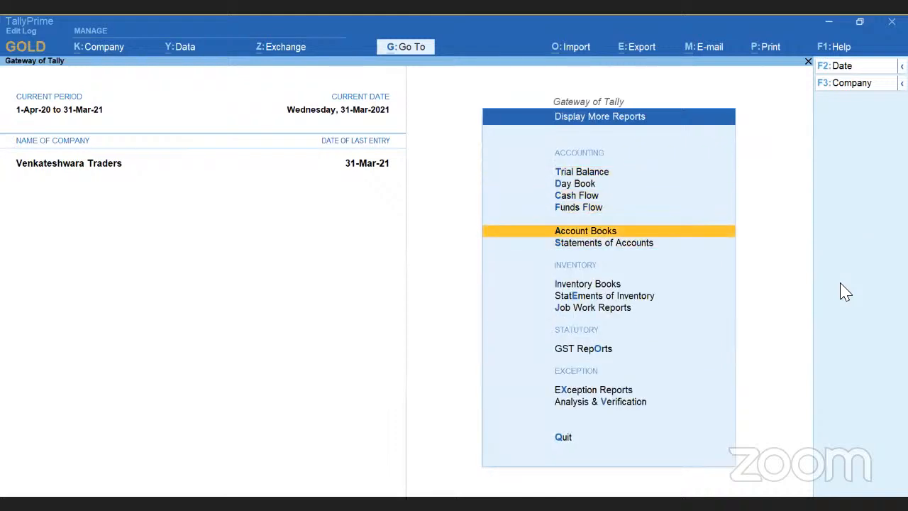
key("Return")
key("Down")
key("Down")
key("Down")
key("Down")
key("Down")
key("Down")
key("Down")
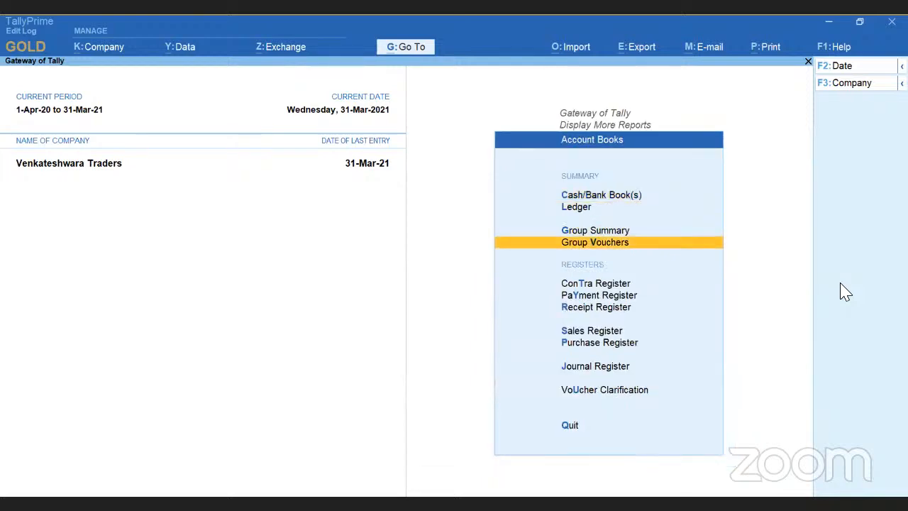
key("Return")
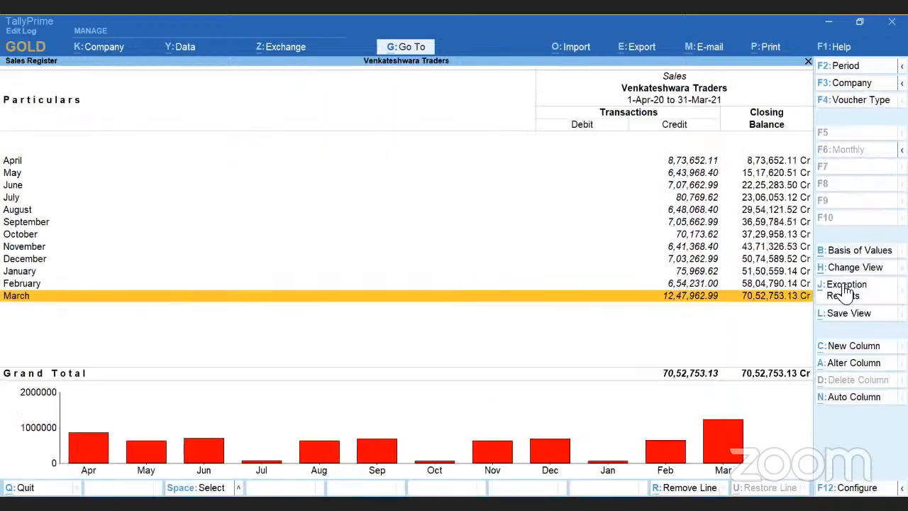
key("Up")
key("Return")
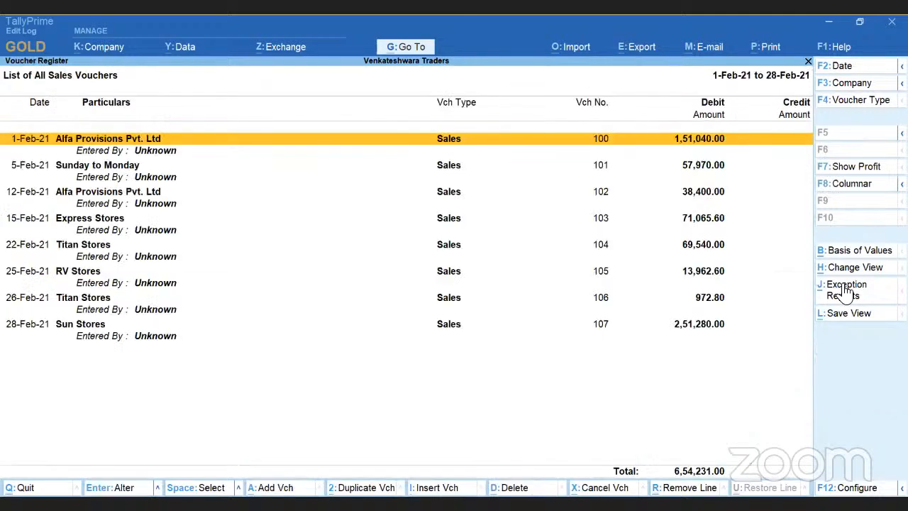
key("Escape")
key("Down")
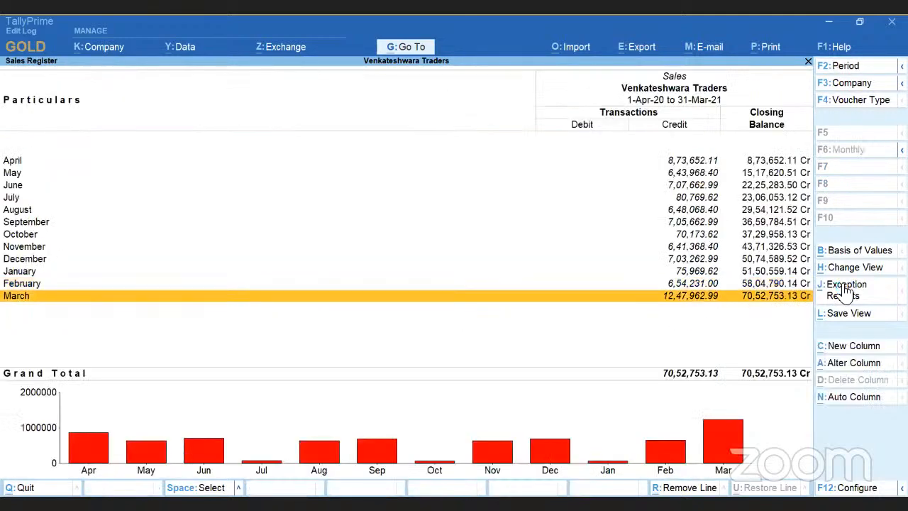
Open Alfa Provisions Pvt. Ltd sales voucher No. 108 from the March vouchers for alteration, leaving its dispatch details unchanged.
key("Return")
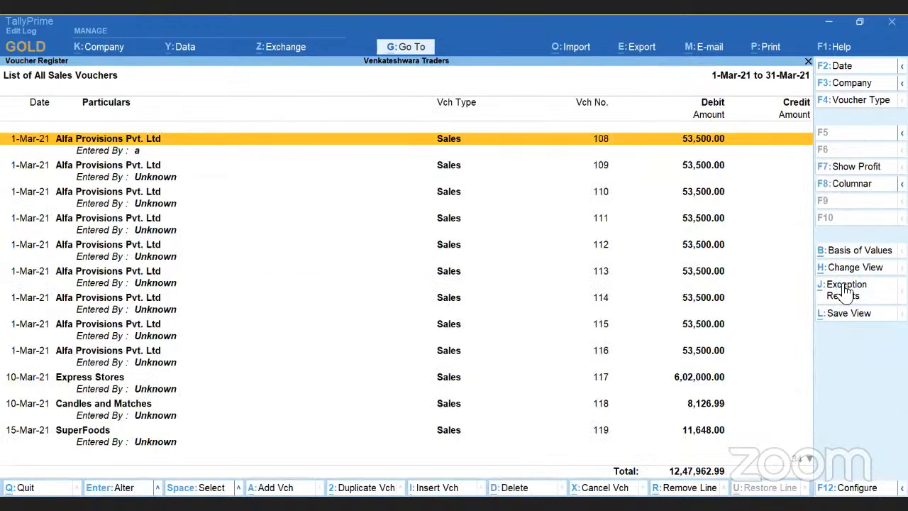
key("Return")
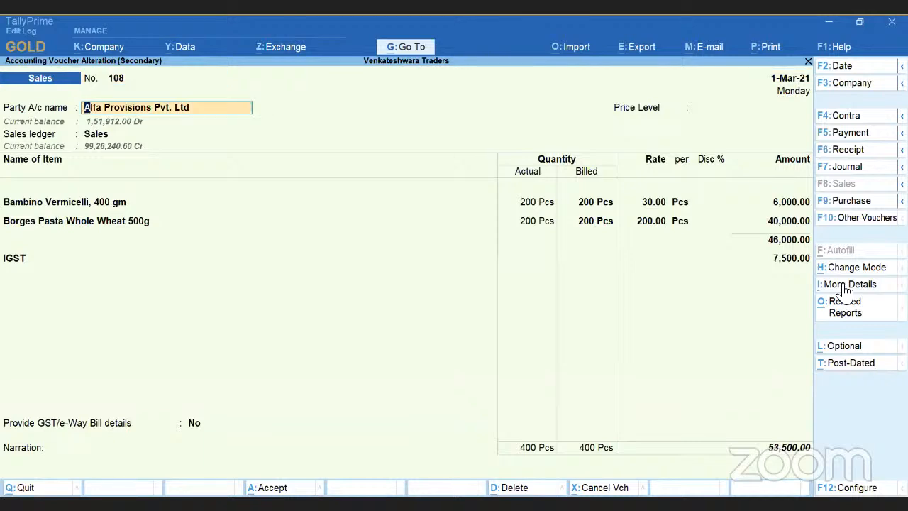
key("Return")
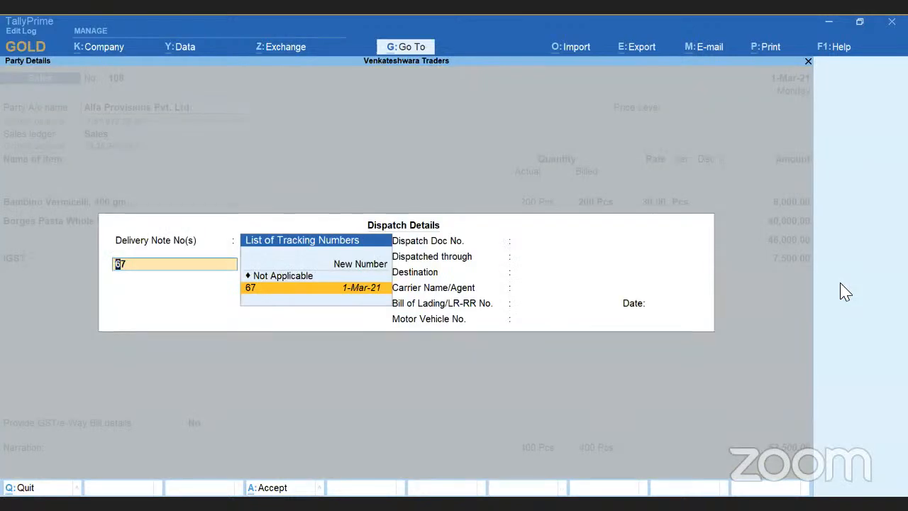
key("Escape")
key("y")
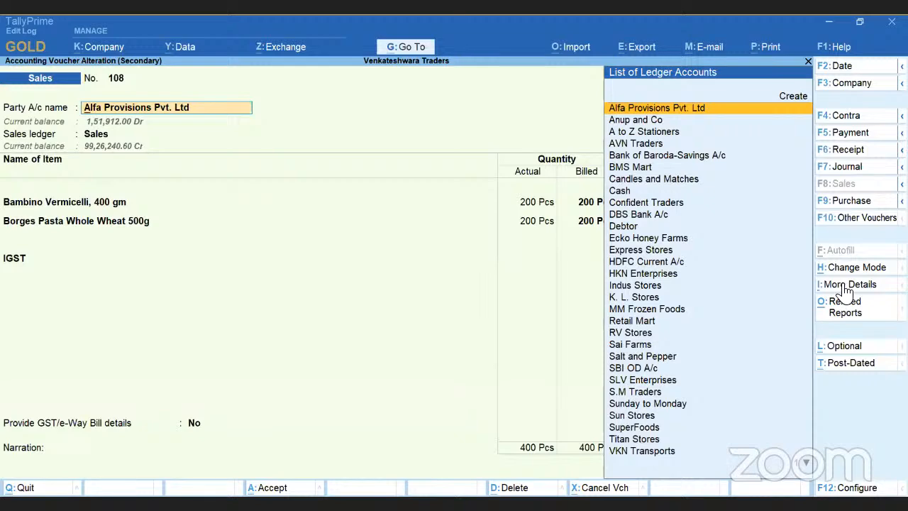
Set the date of sales voucher No. 108 to 2-Mar-21.
key("Return")
key("Return")
key("Return")
key("BackSpace")
key("BackSpace")
key("BackSpace")
key("BackSpace")
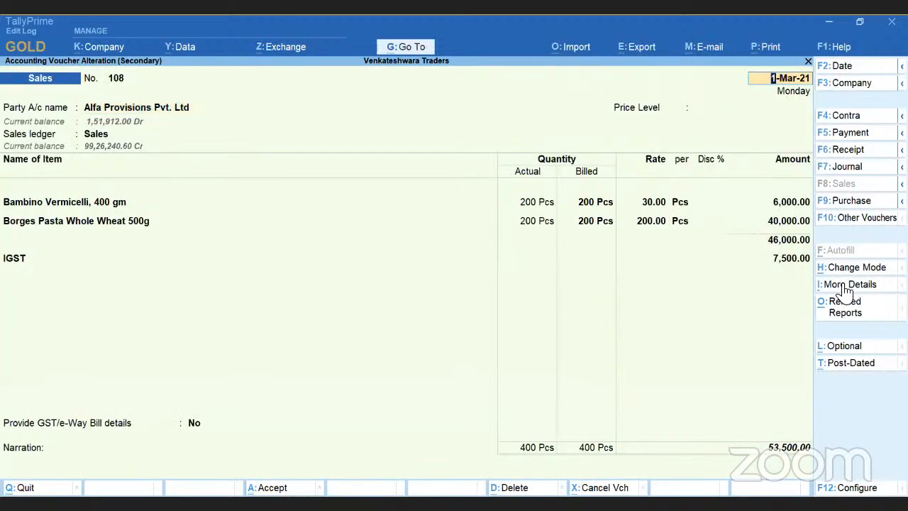
type("2-3")
key("Return")
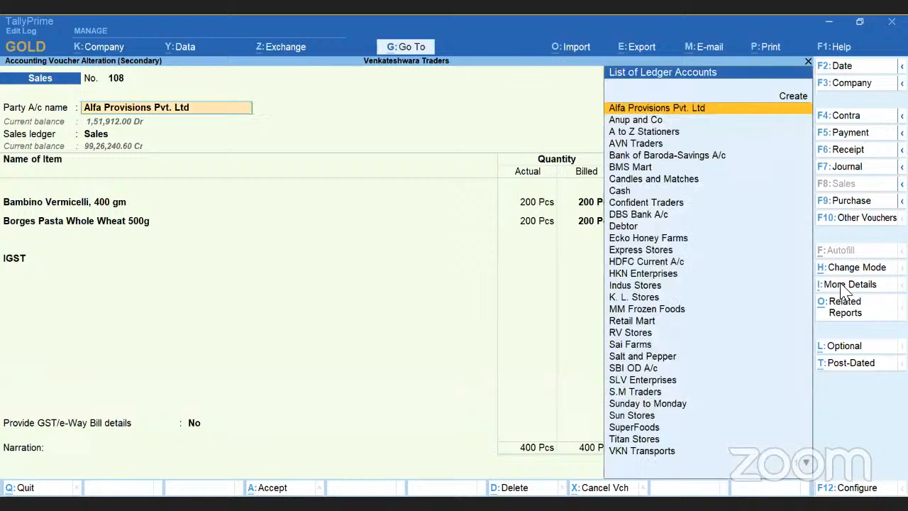
Enter Dispatch Doc No. 22 and the date 2-3 in the voucher's dispatch details, keeping delivery note 67 and the existing party details.
key("Return")
key("Return")
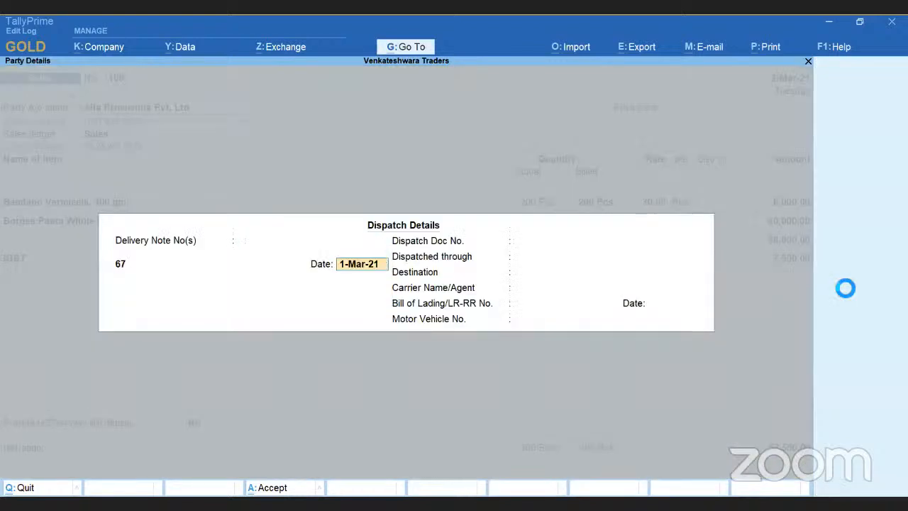
key("BackSpace")
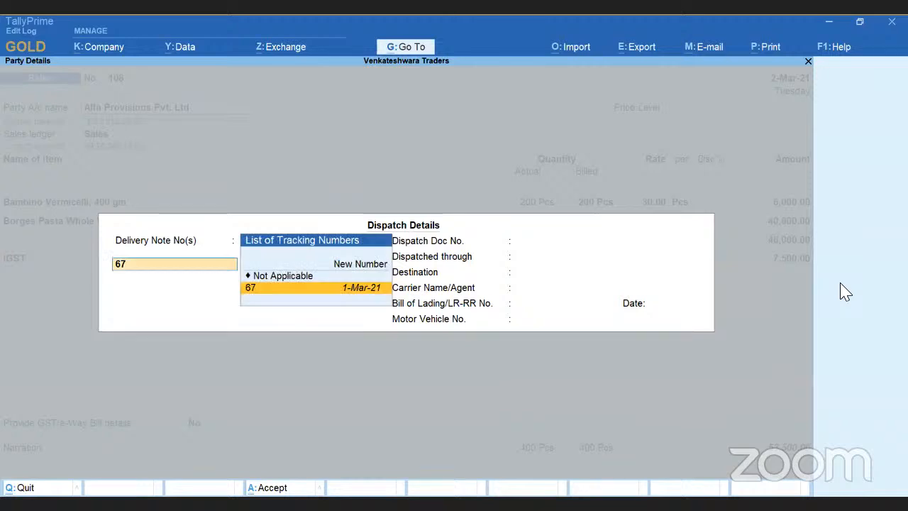
key("Return")
key("Return")
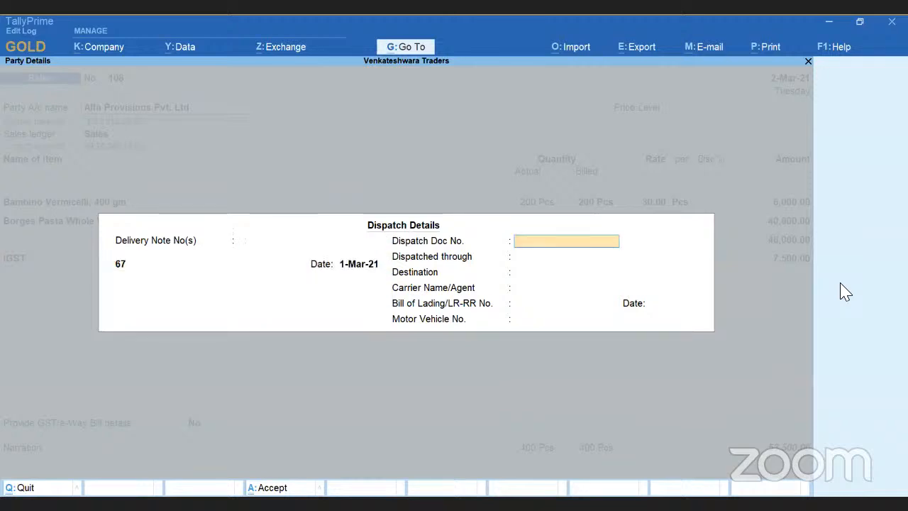
type("22")
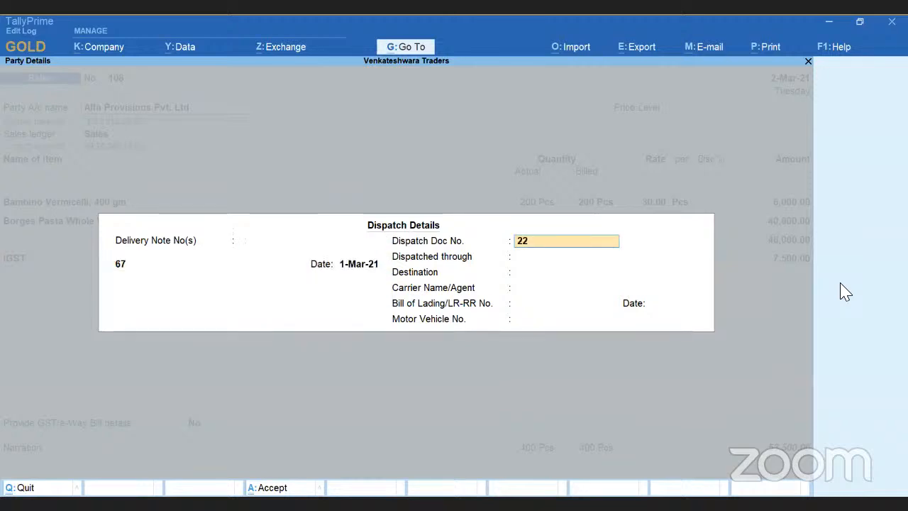
key("Return")
key("Return")
key("Return")
key("Return")
key("Return")
type("2-3")
key("Return")
key("Return")
key("Return")
key("Return")
key("Return")
key("Return")
key("Return")
key("Return")
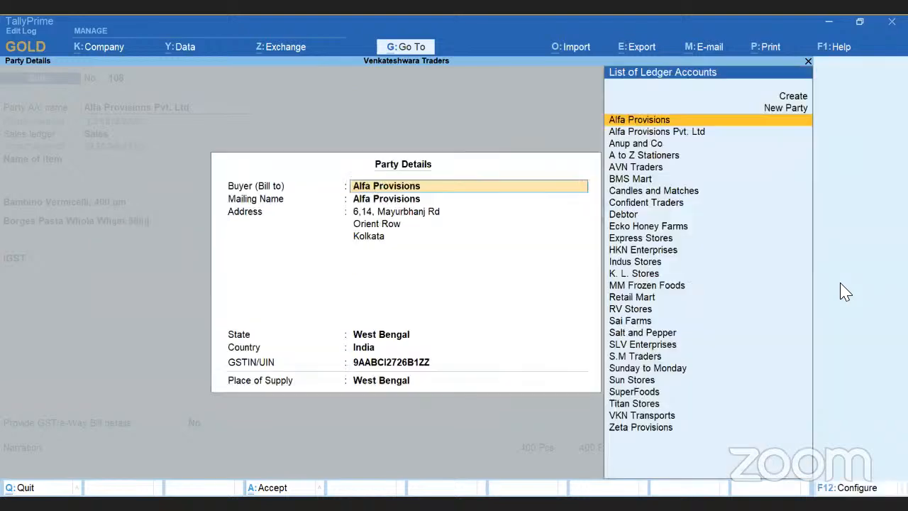
key("Return")
key("Return")
key("Return")
key("Return")
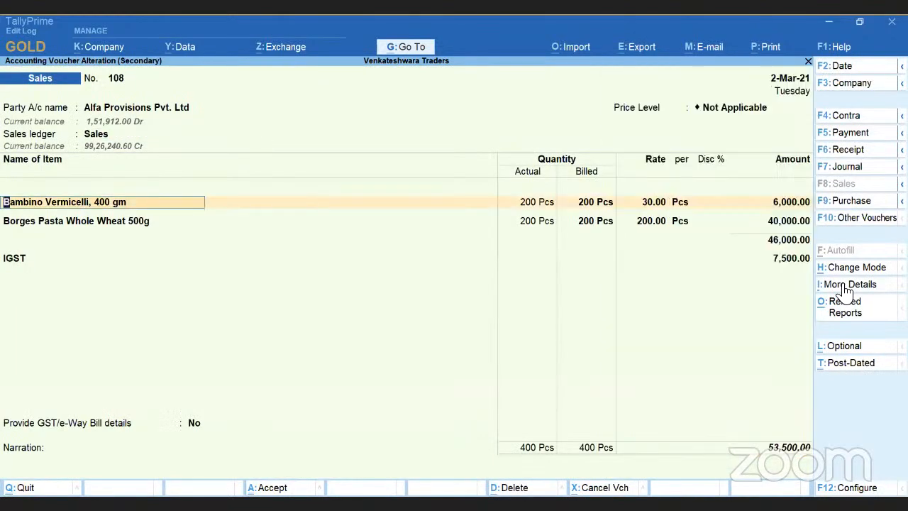
Set the rate of Bambino Vermicelli, 400 gm to 29 in its item allocation.
key("Return")
key("Return")
key("Return")
key("Return")
key("Return")
type("29")
key("Return")
key("Return")
key("Return")
key("Return")
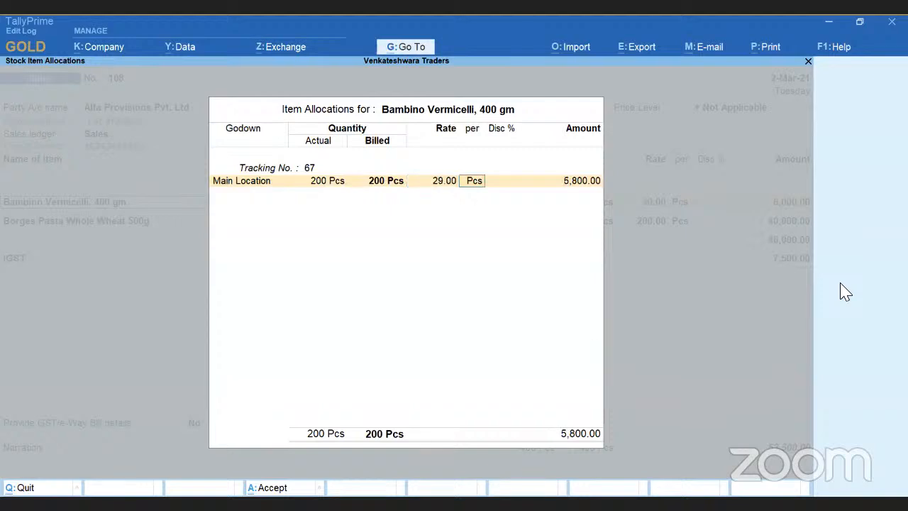
Set the rate of Borges Pasta Whole Wheat 500g to 199, keeping its tracking number and batch dates.
key("Return")
key("Return")
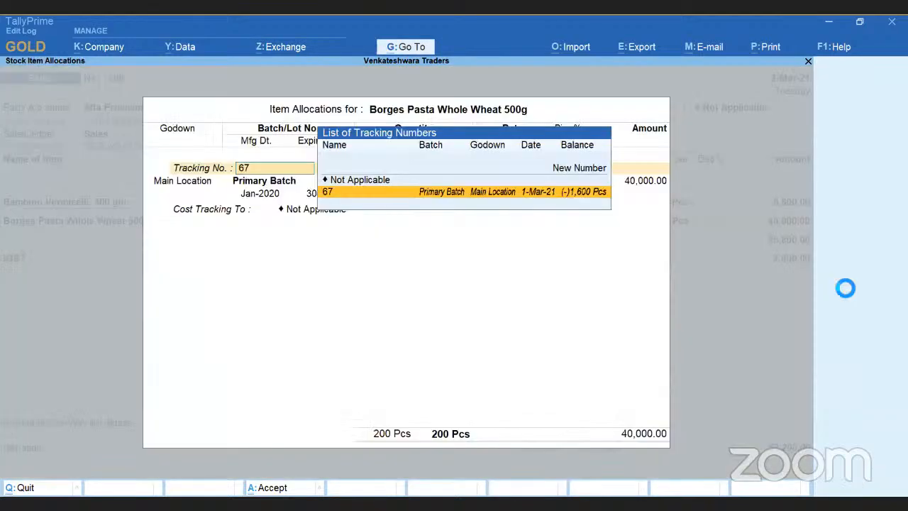
key("Return")
key("Return")
key("Return")
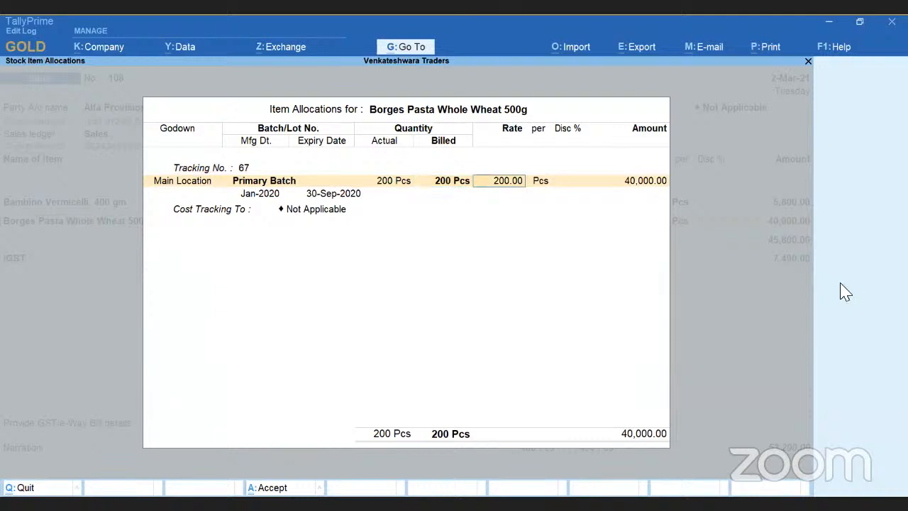
type("199")
key("Return")
key("Return")
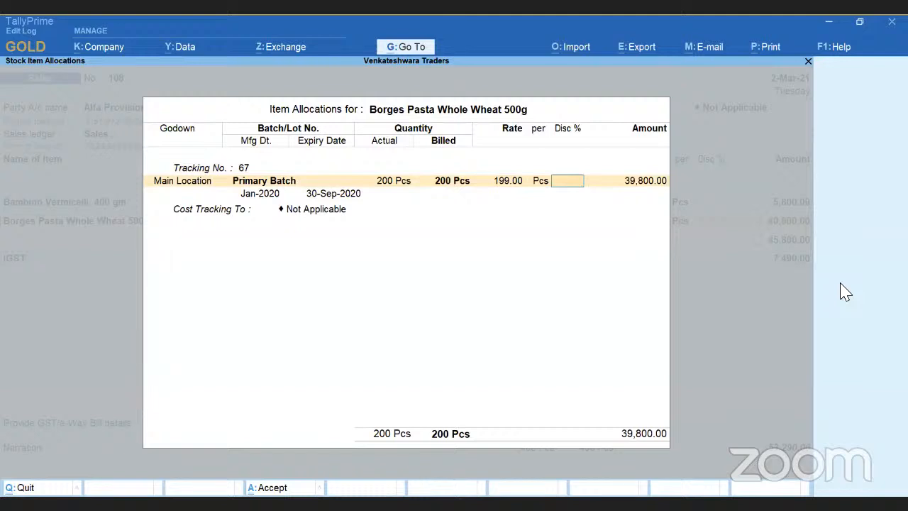
key("Return")
key("Return")
key("Return")
key("Return")
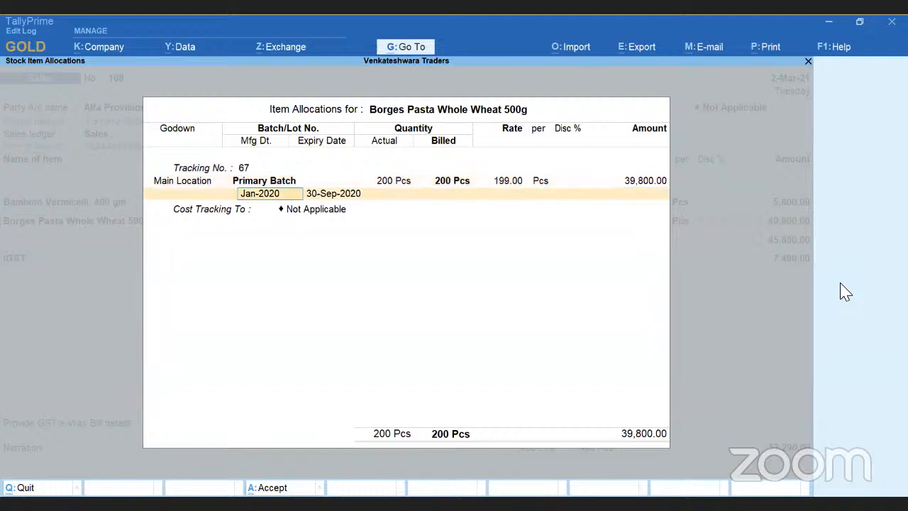
key("Return")
key("Return")
key("Return")
key("Return")
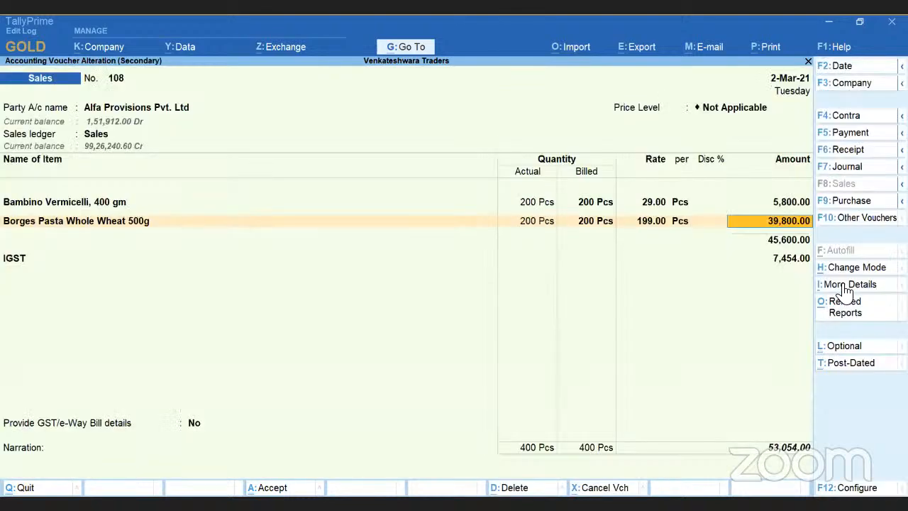
Try to accept the altered sales voucher No. 108 with the remaining details unchanged.
key("Return")
key("Return")
key("Return")
key("Return")
key("Return")
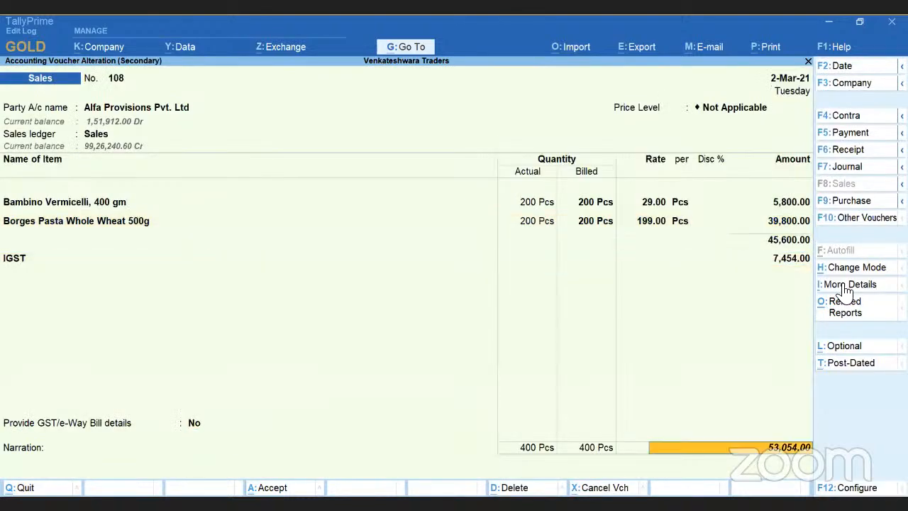
key("Return")
key("Return")
key("Return")
key("Return")
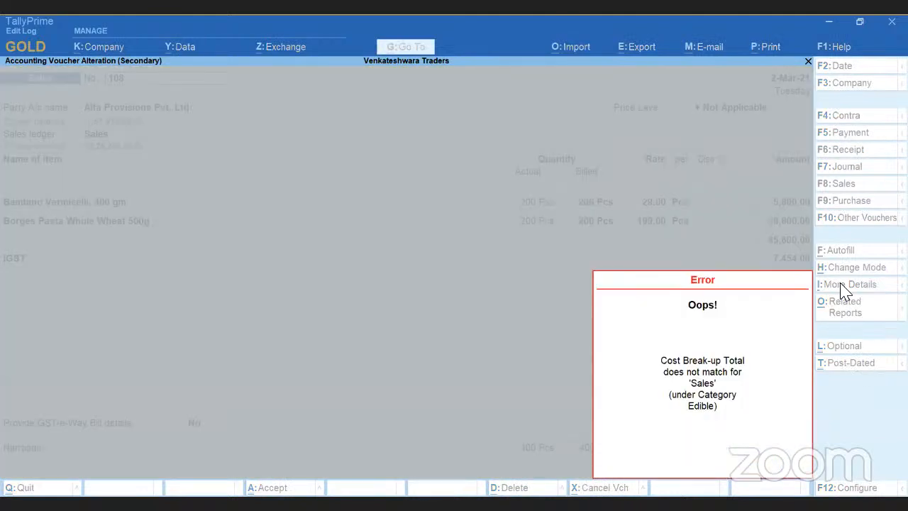
key("Return")
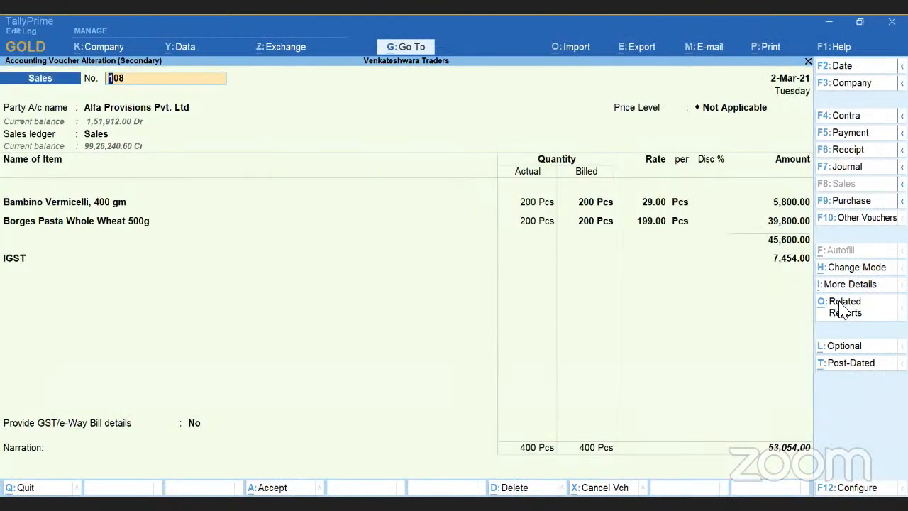
View the GST - Tax Analysis of the sales voucher from its related reports, examining the tax for each item.
left_click(842, 312)
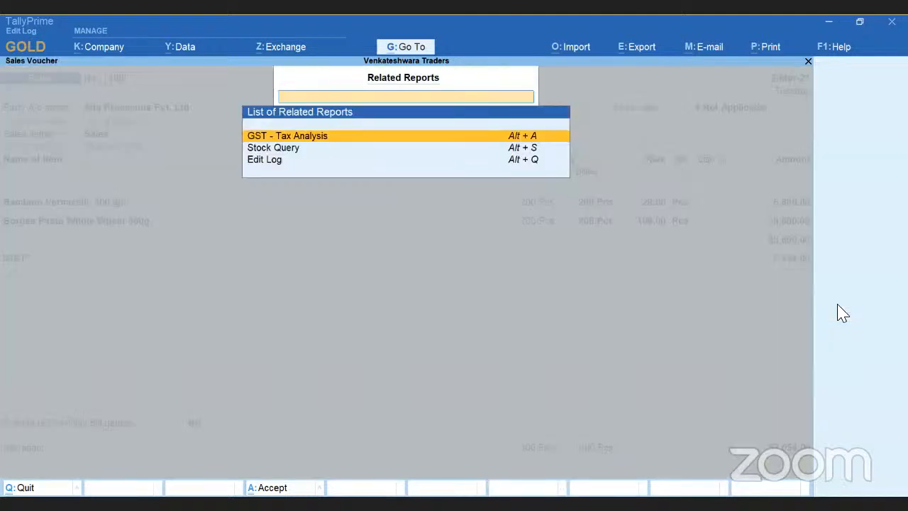
key("Down")
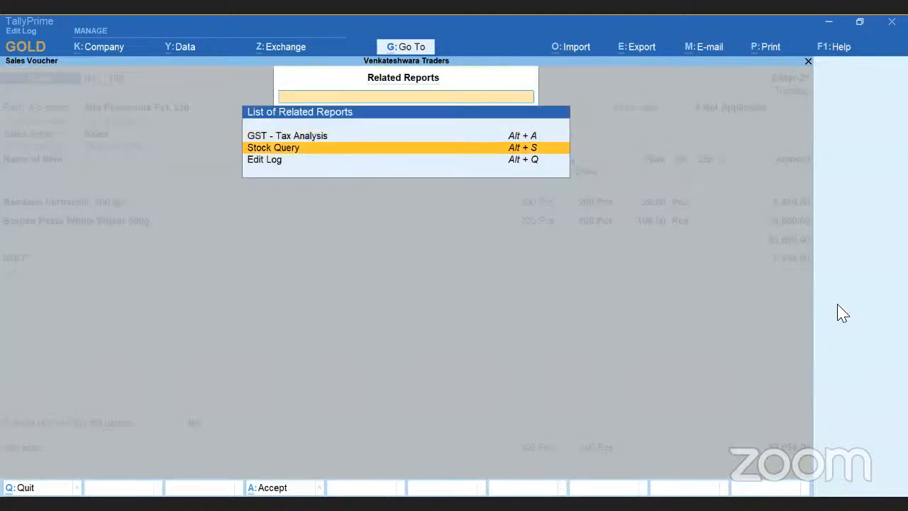
key("Up")
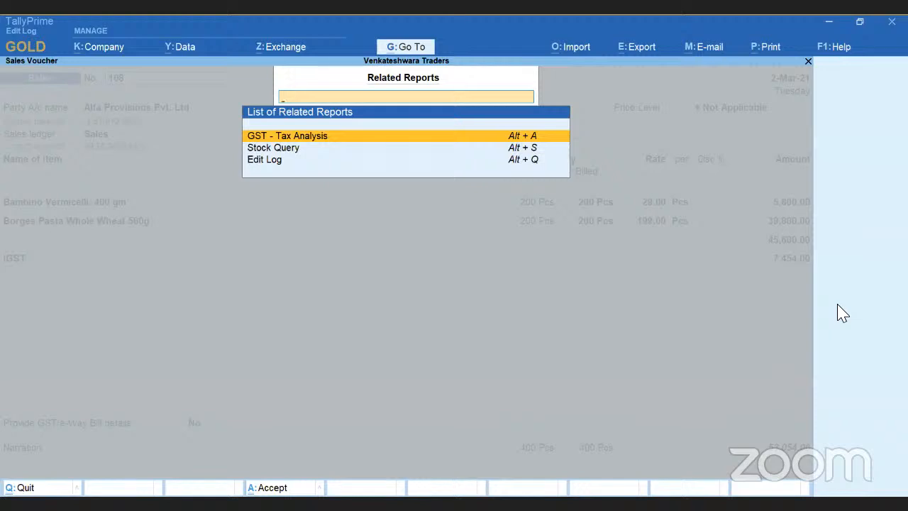
key("Return")
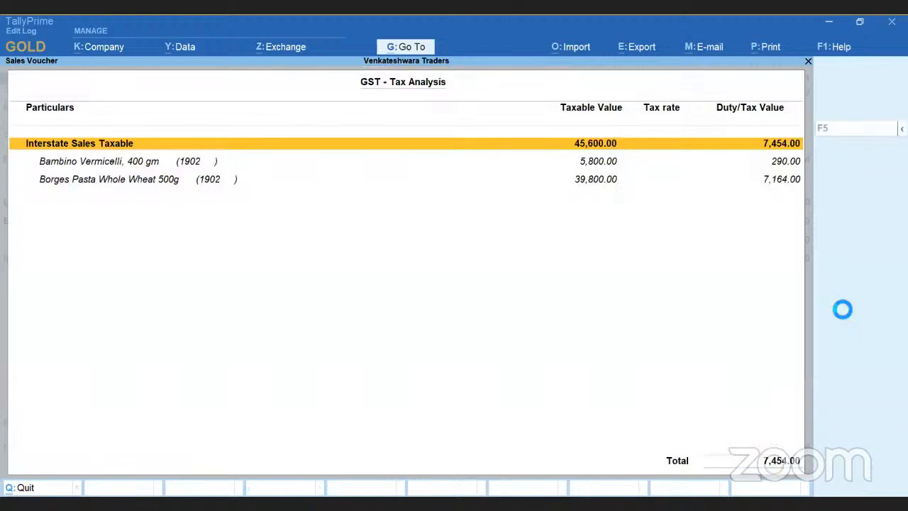
key("Down")
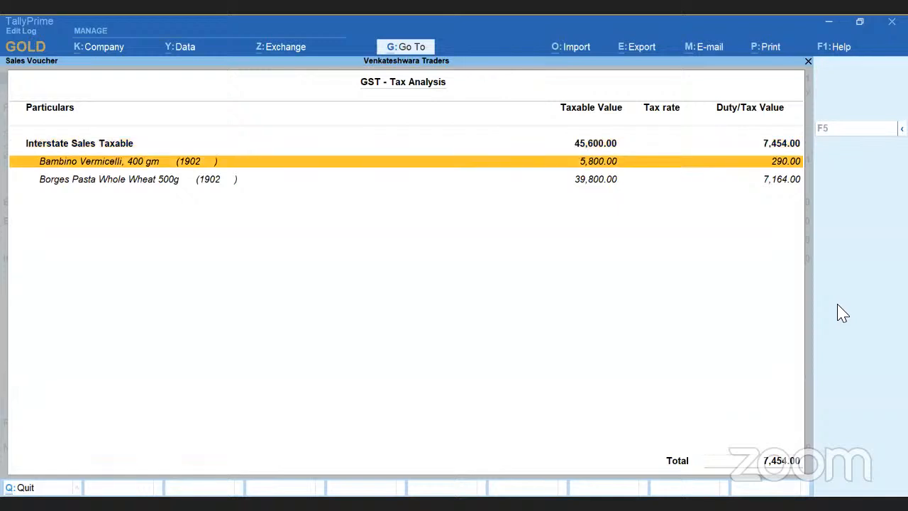
key("Down")
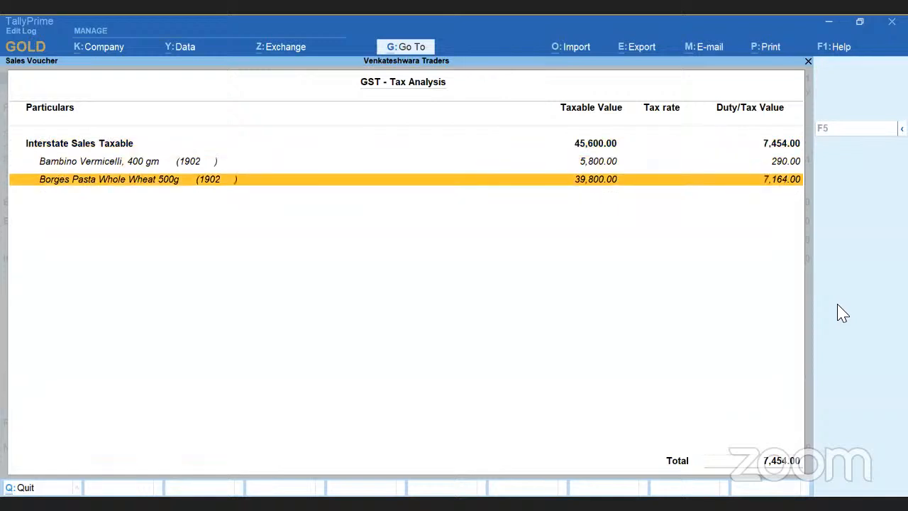
key("Escape")
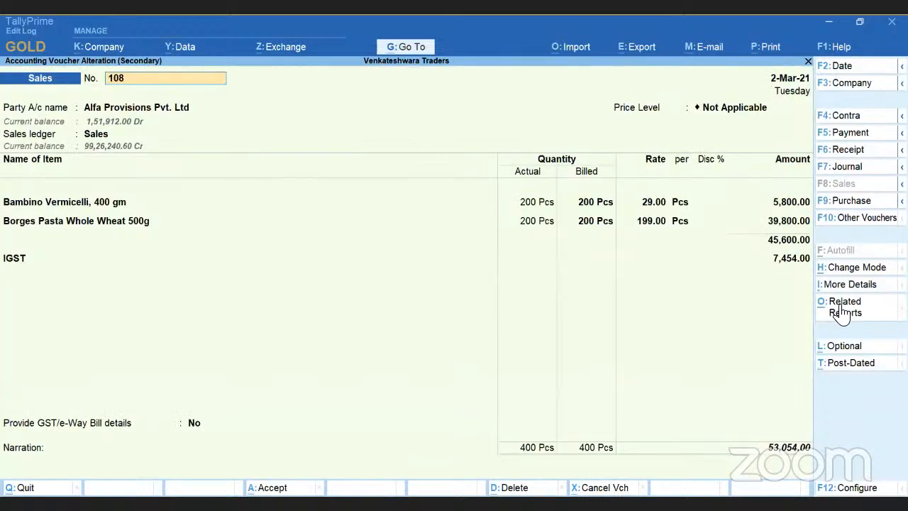
View the Stock Query for Bambino Vermicelli, 400 gm from the voucher's related reports and return to the voucher.
left_click(842, 312)
key("Down")
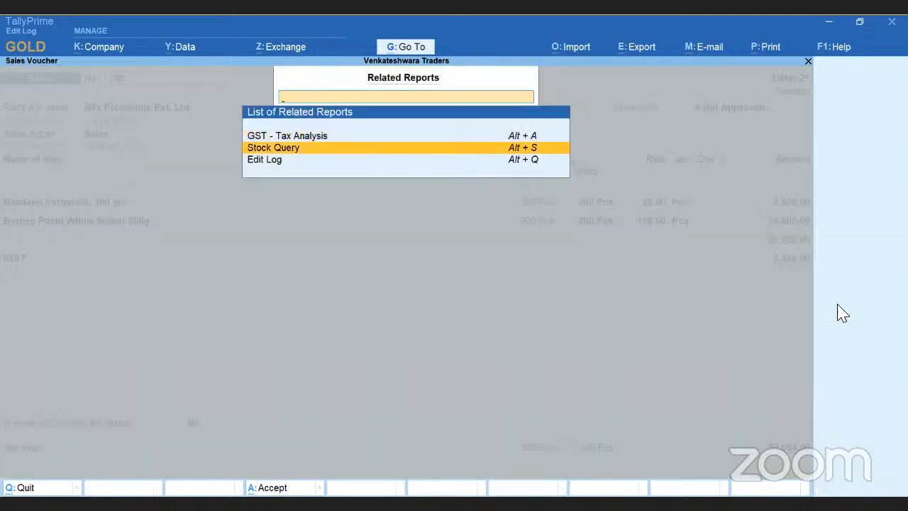
key("Return")
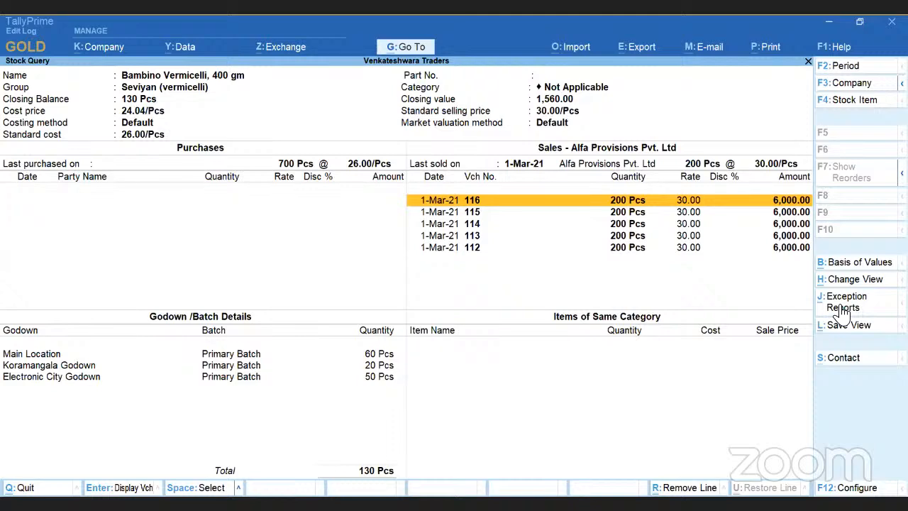
key("Escape")
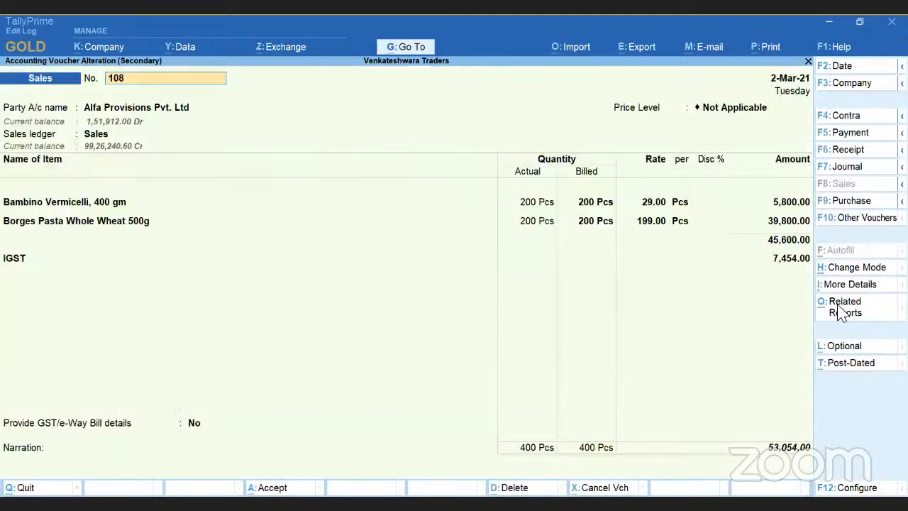
Open the voucher's Edit Log, view the Previous Record, and compare it with altered version 2.
left_click(843, 312)
key("Down")
key("Down")
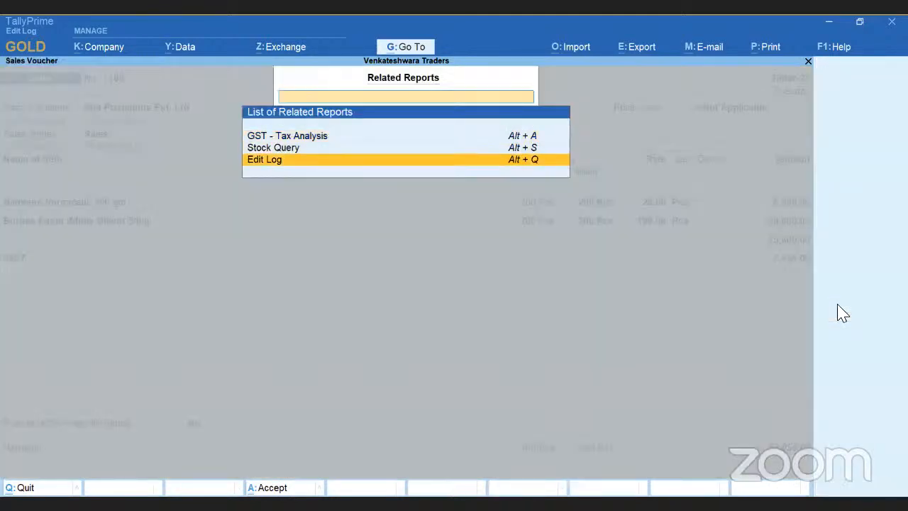
key("Return")
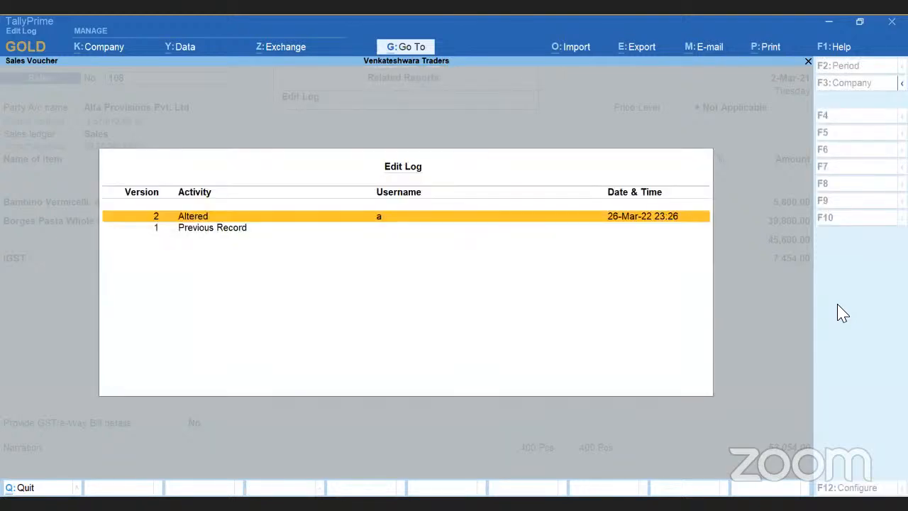
key("Down")
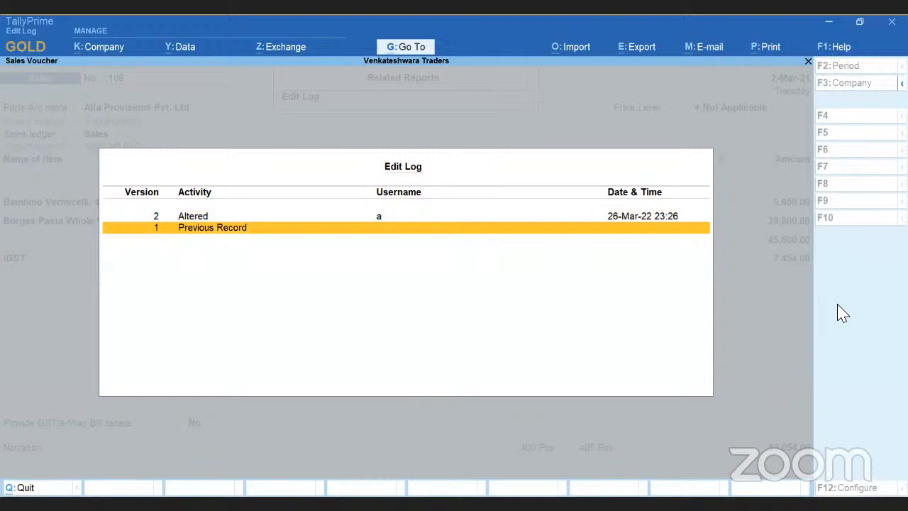
key("Return")
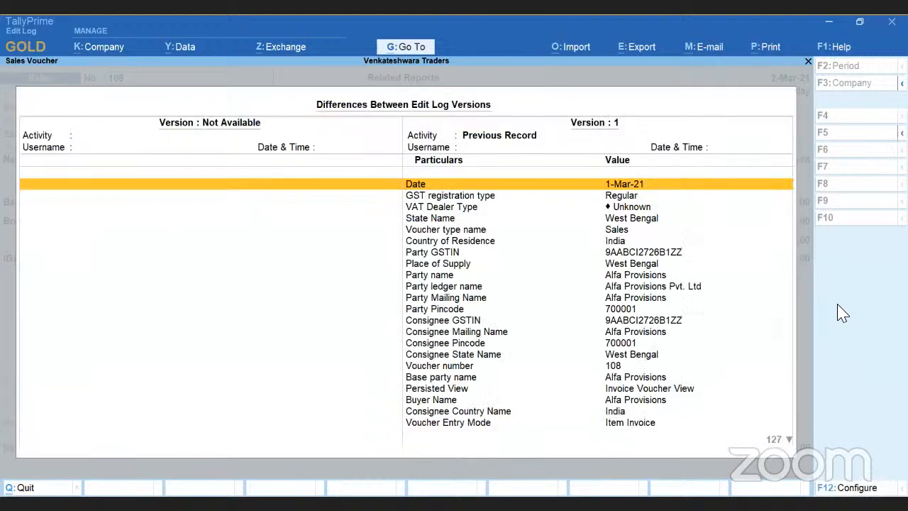
key("Page_Down")
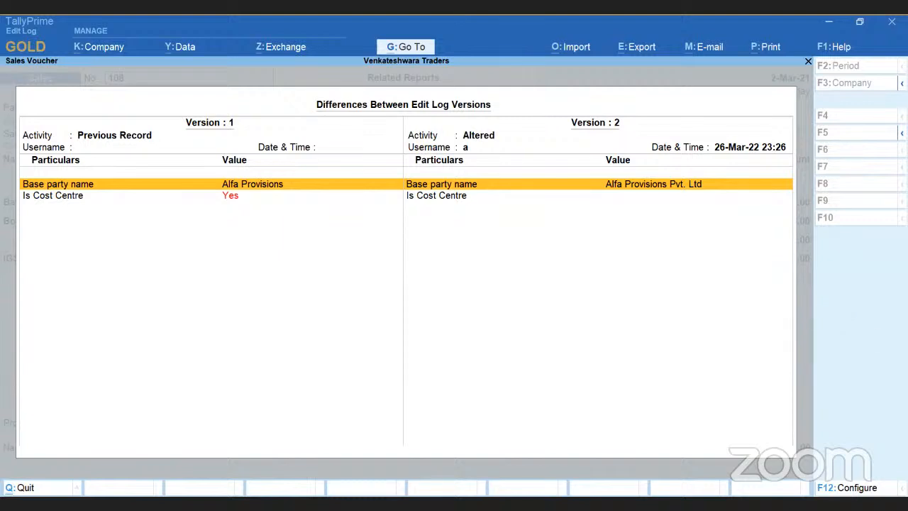
Configure the version differences to show internal fields updated by the application, keeping altered and configuration-based values shown.
key("F12")
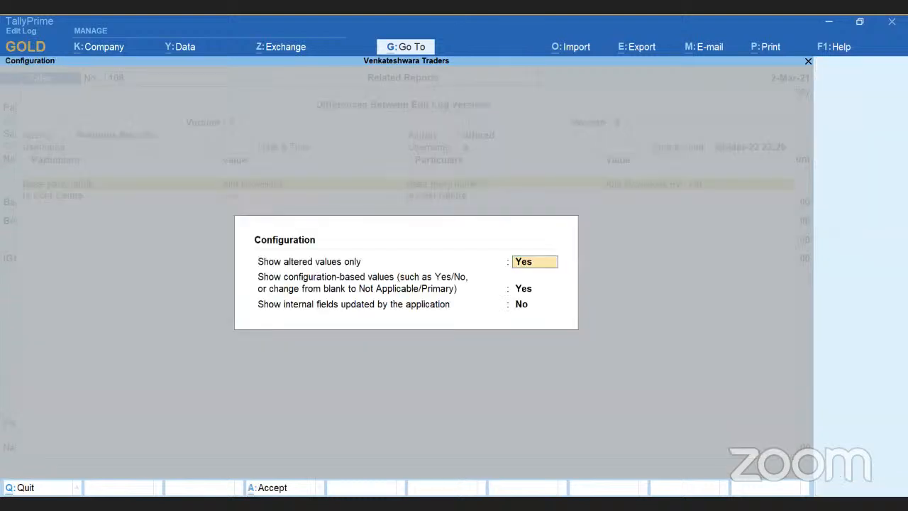
key("Return")
key("Return")
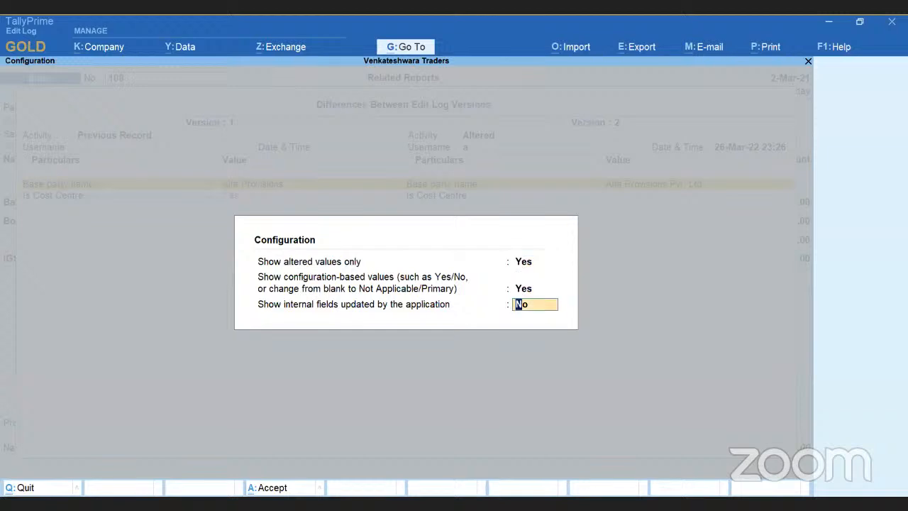
type("y")
key("Return")
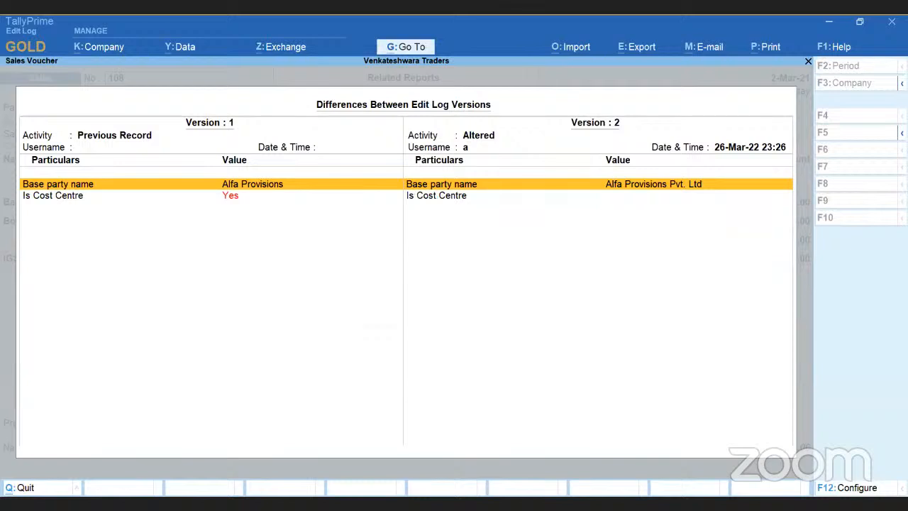
Review the differences between versions 1 and 2 and return to sales voucher No. 108.
key("Down")
key("Up")
key("Escape")
key("Escape")
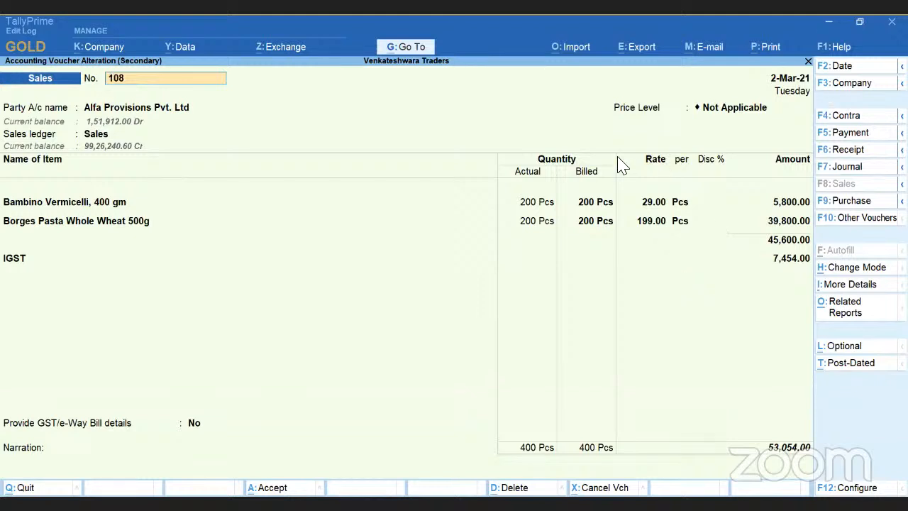
left_click(333, 502)
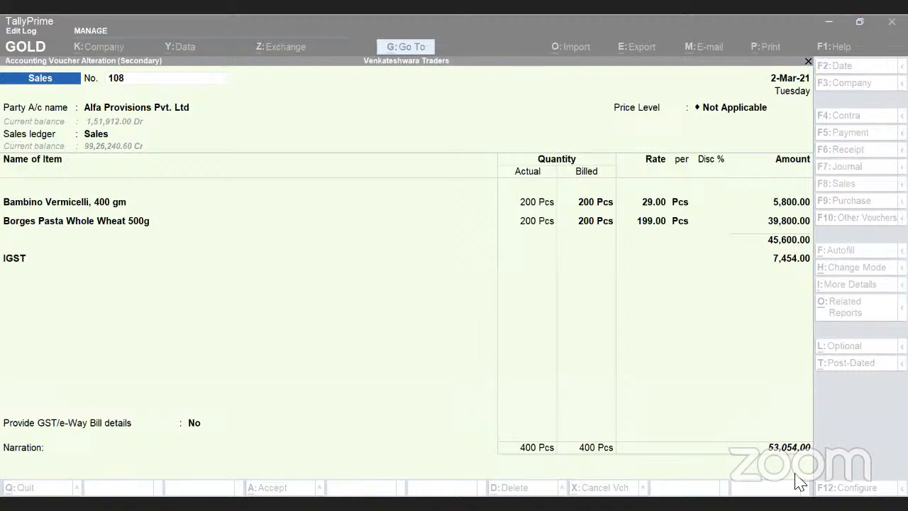
Switch to the PowerPoint presentation and go past the remaining Edit Log slides to the Digital Signature section's title slide.
left_click(757, 456)
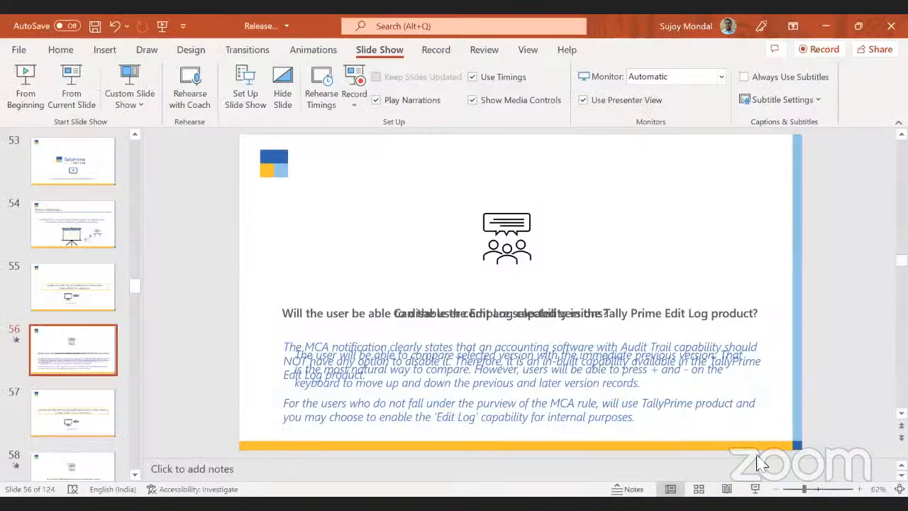
scroll(757, 461, "down", 1)
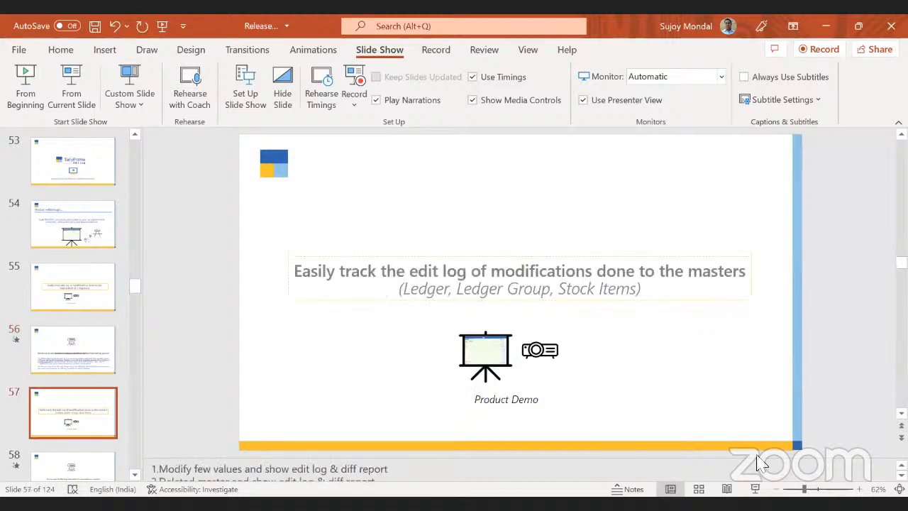
scroll(757, 461, "down", 4)
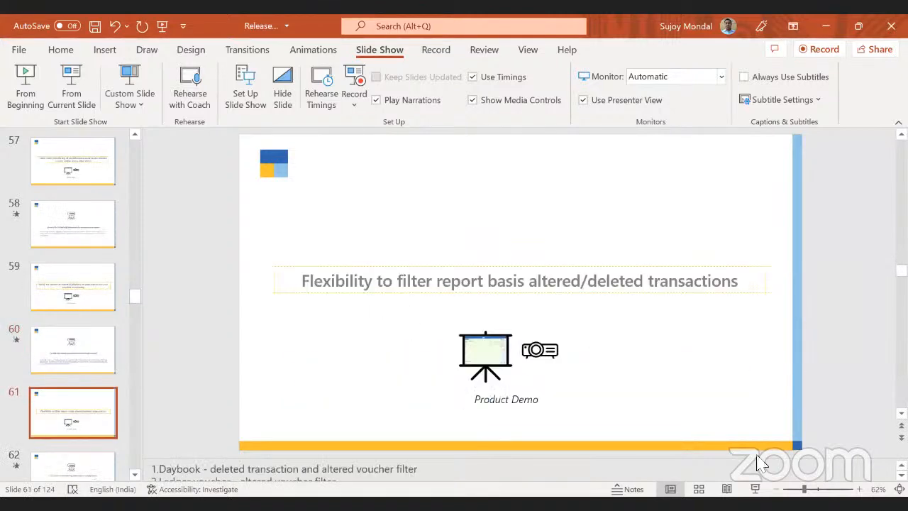
scroll(757, 461, "down", 2)
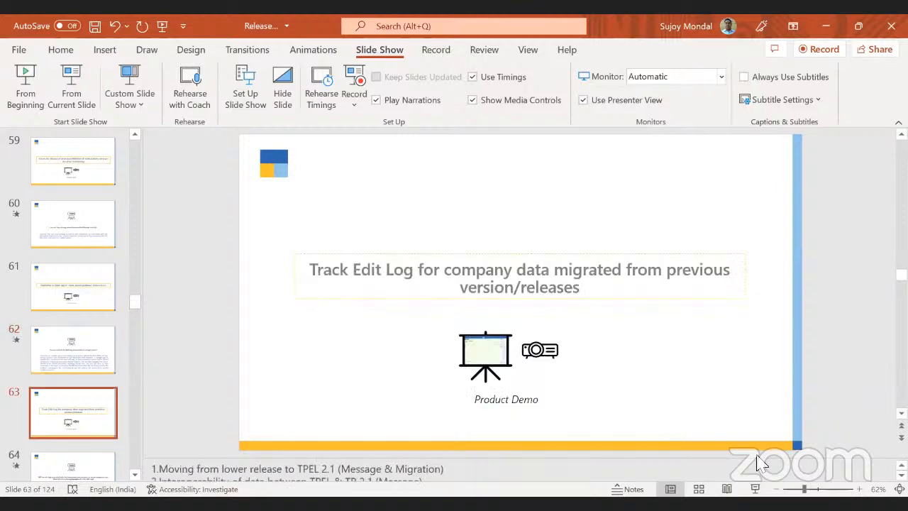
scroll(757, 461, "down", 2)
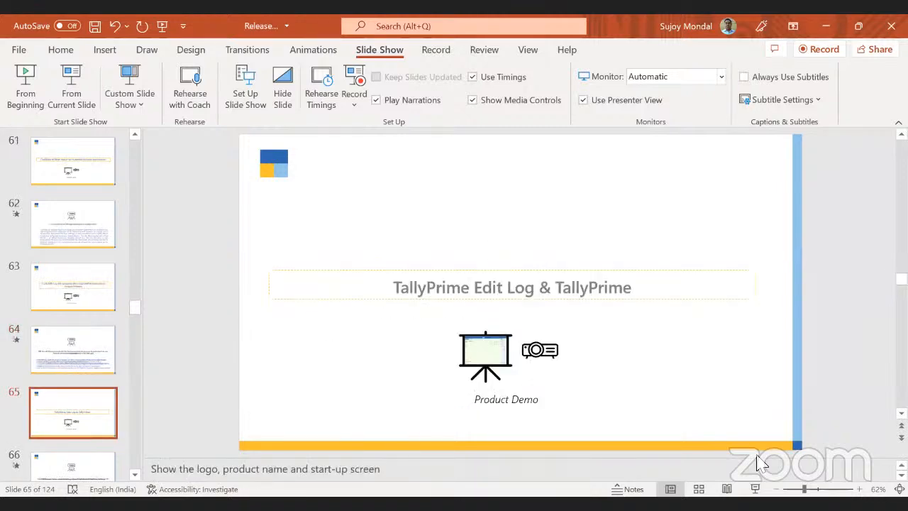
scroll(757, 461, "down", 2)
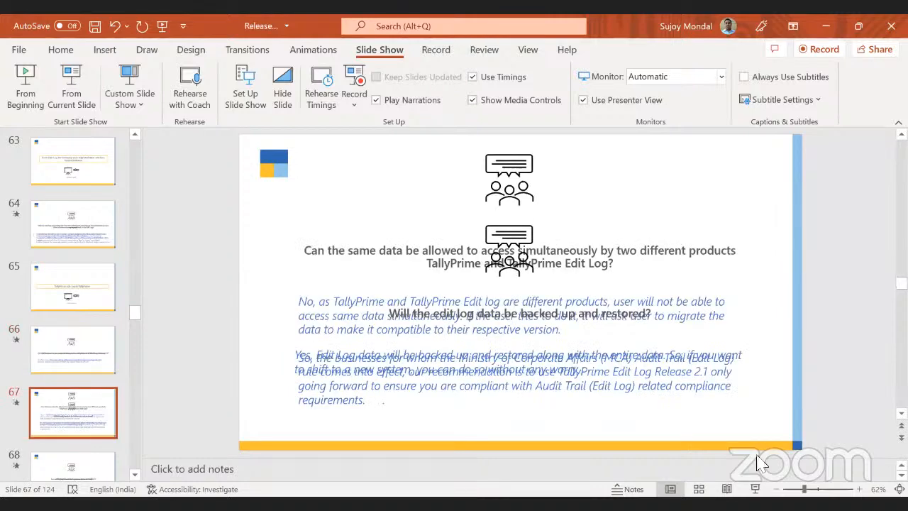
scroll(756, 461, "down", 3)
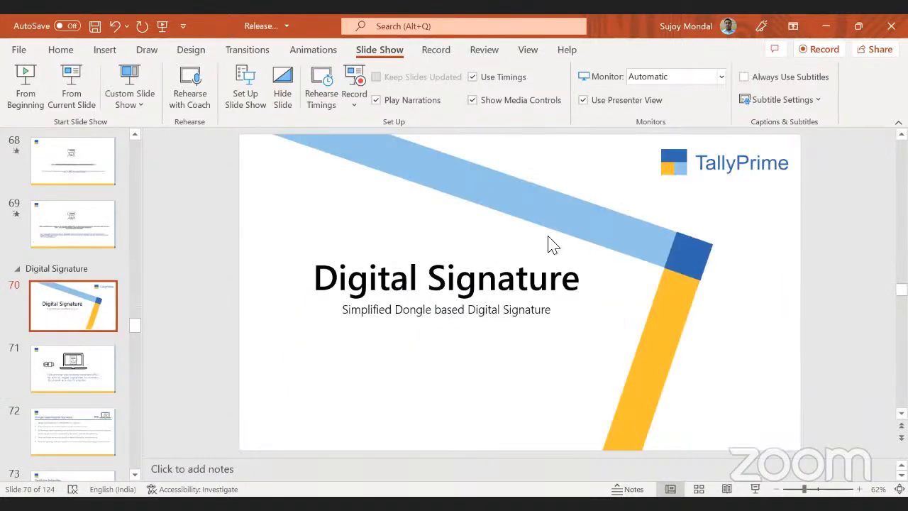
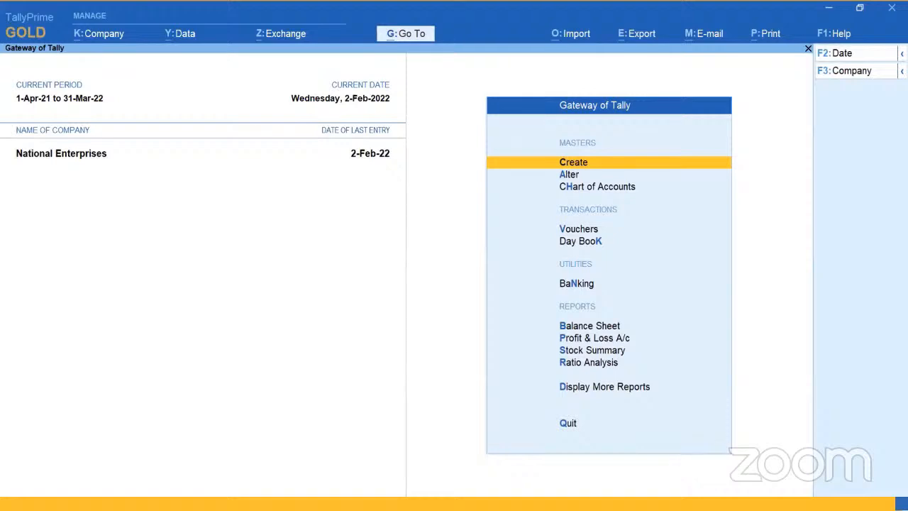
Play the digital signature demonstration video, pausing at the sales voucher's current-report export option and the list of signature certificates.
left_click(228, 477)
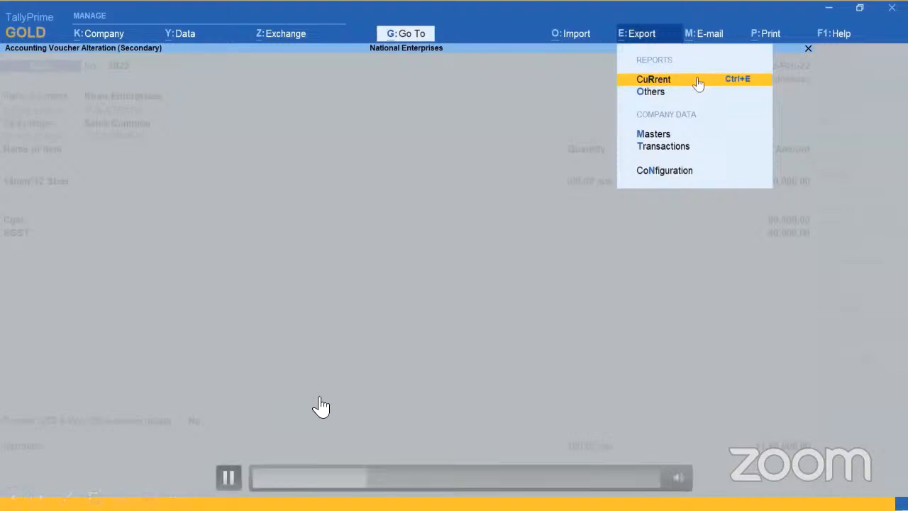
left_click(229, 479)
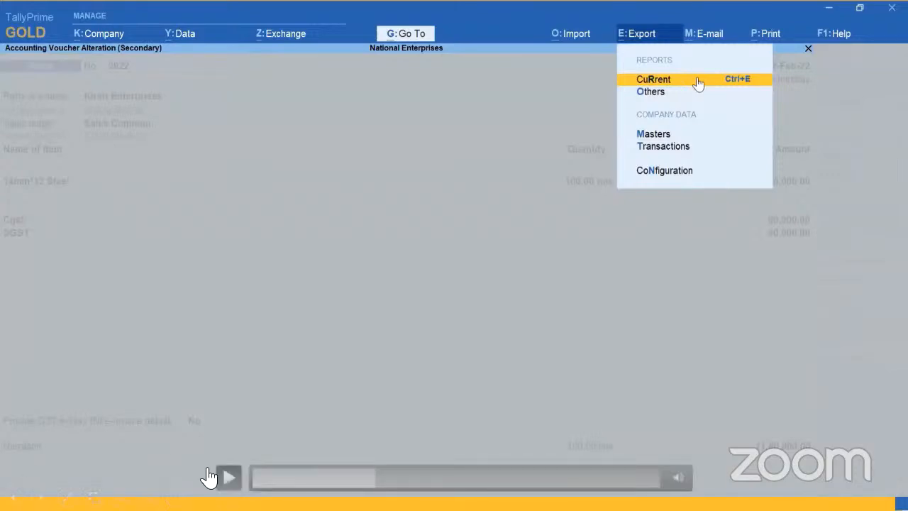
left_click(229, 480)
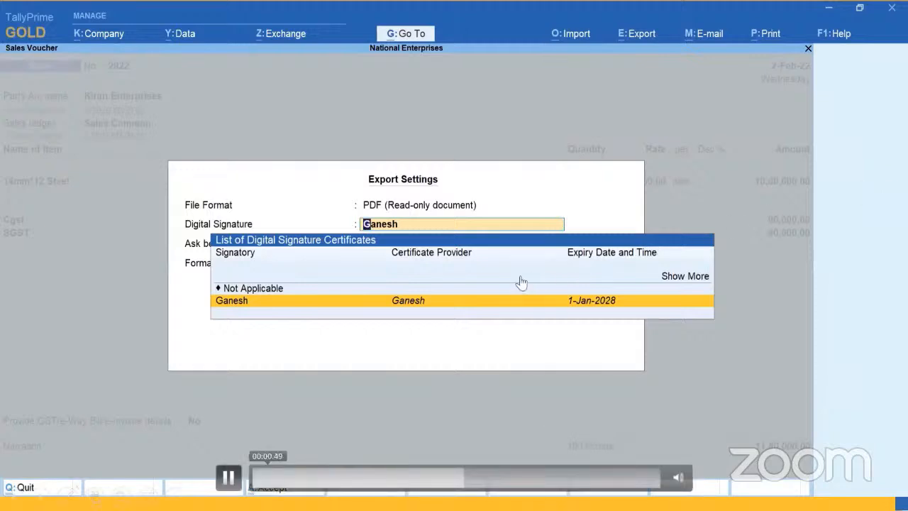
key("space")
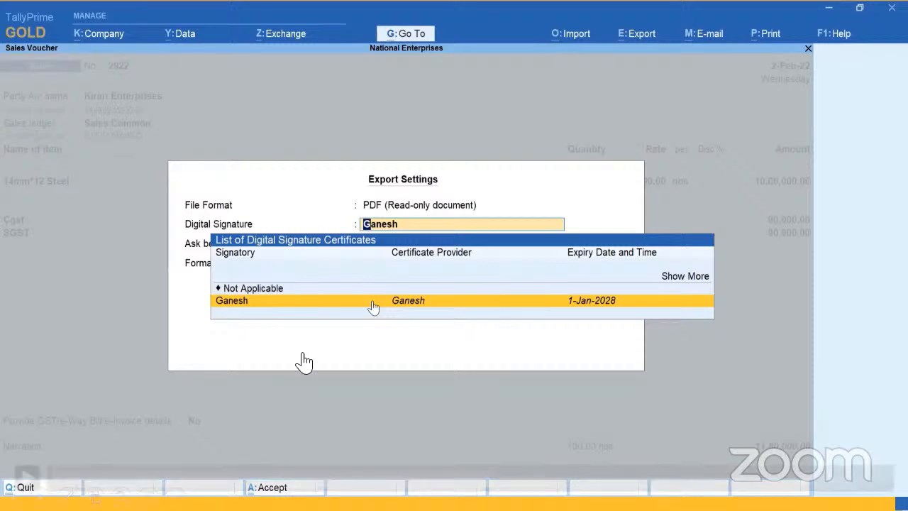
mouse_move(191, 483)
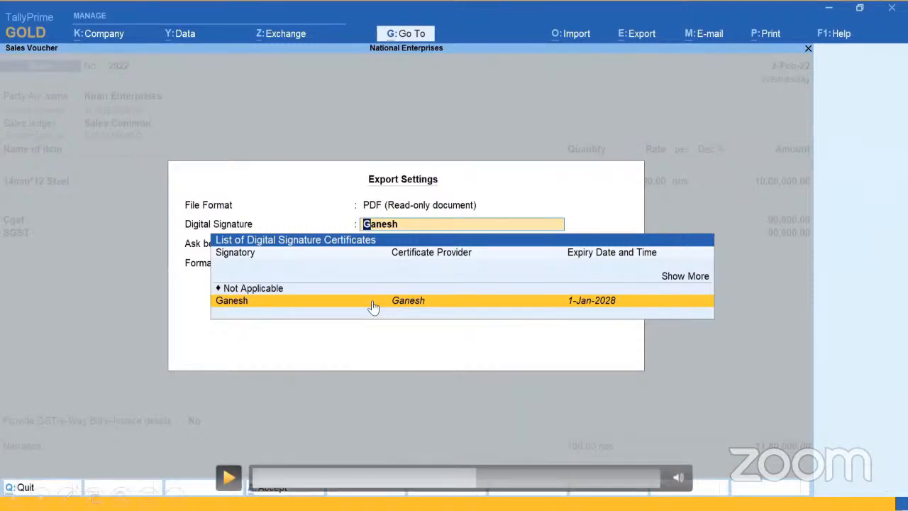
Export the sales voucher as PDF with the signatory's certificate and an Only Text signature, confirm signing, and enter the user PIN.
left_click(373, 307)
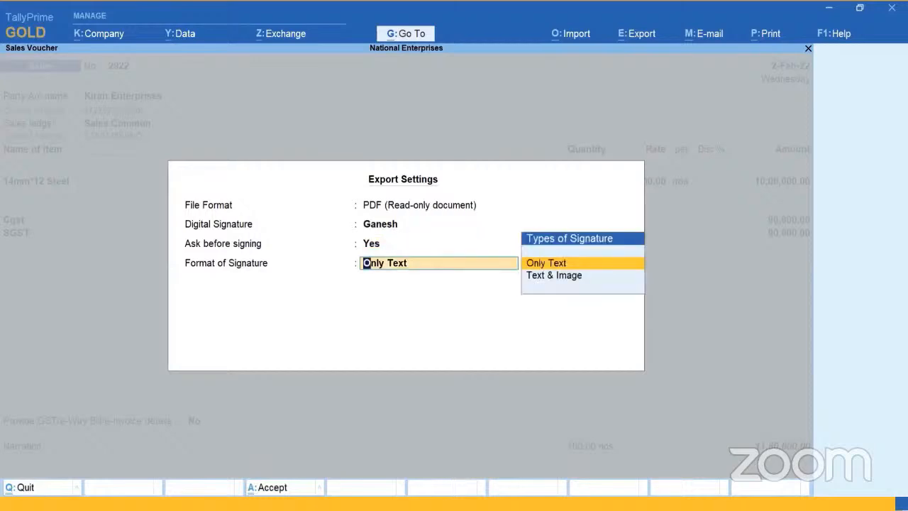
key("Return")
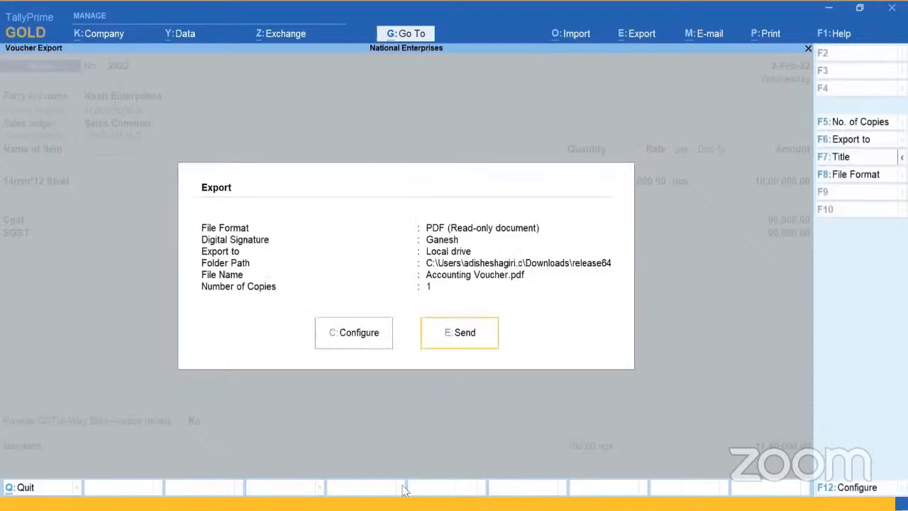
left_click(492, 340)
left_click(393, 315)
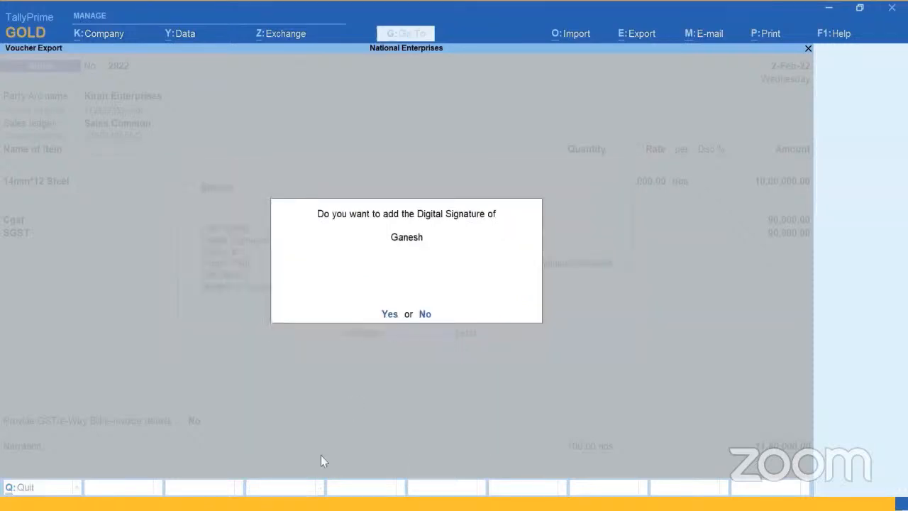
type("********")
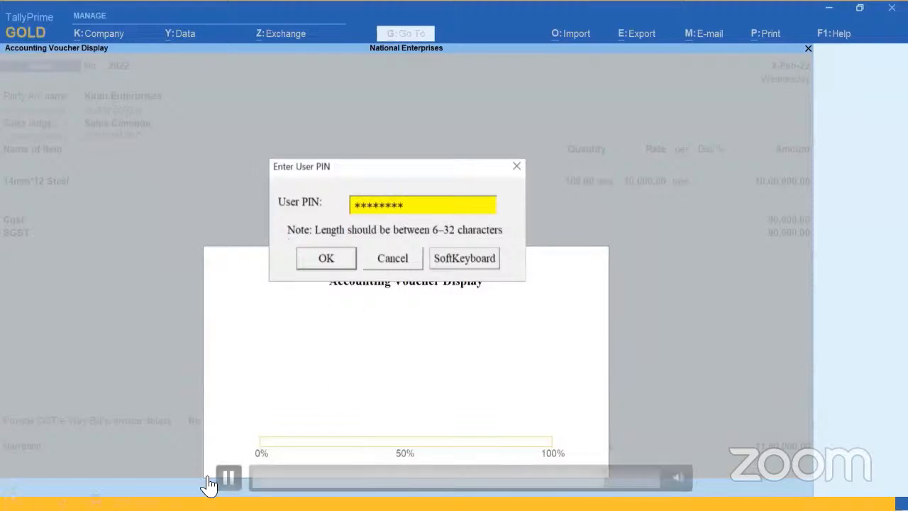
Pause and resume the demonstration at the PIN prompt, and play it through to the digitally signed invoice.
left_click(227, 480)
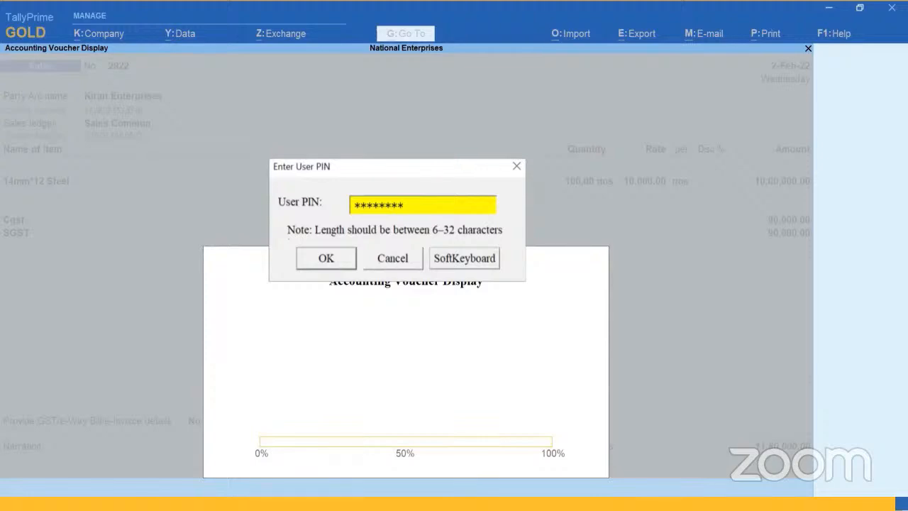
mouse_move(460, 427)
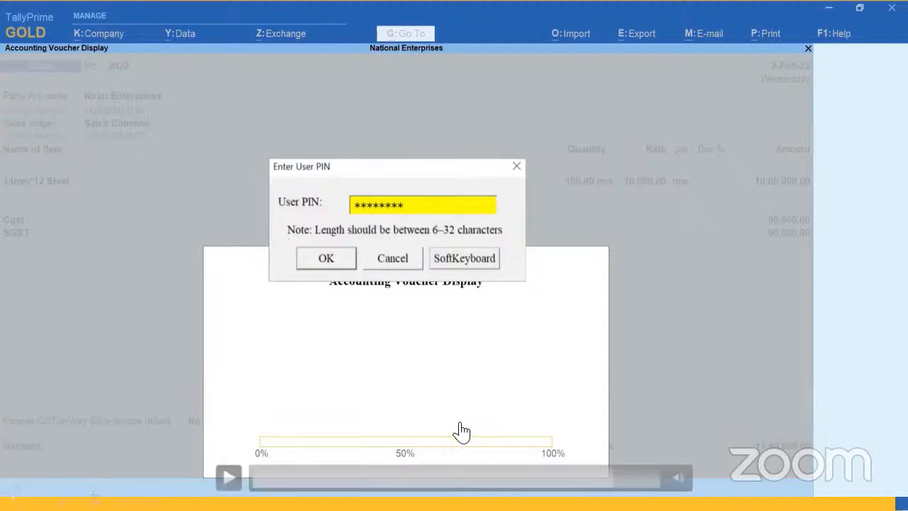
left_click(228, 477)
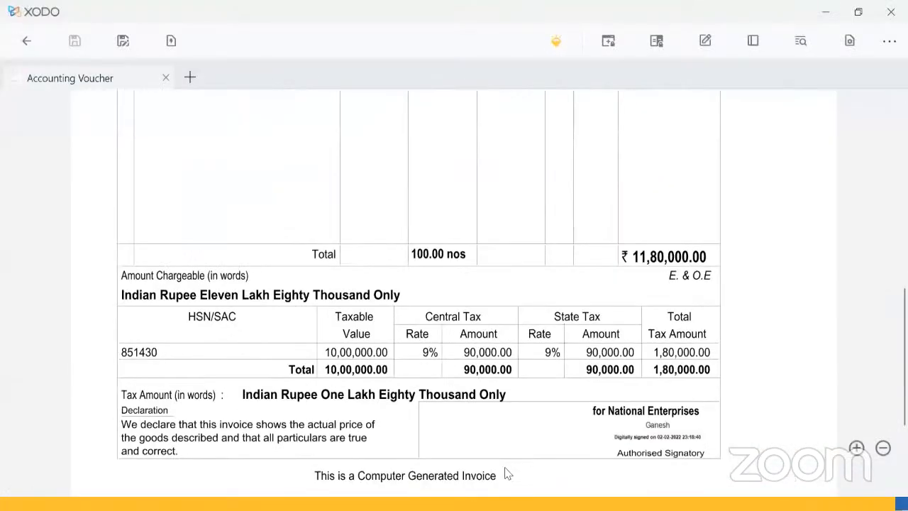
left_click(228, 478)
left_click(229, 478)
left_click(228, 478)
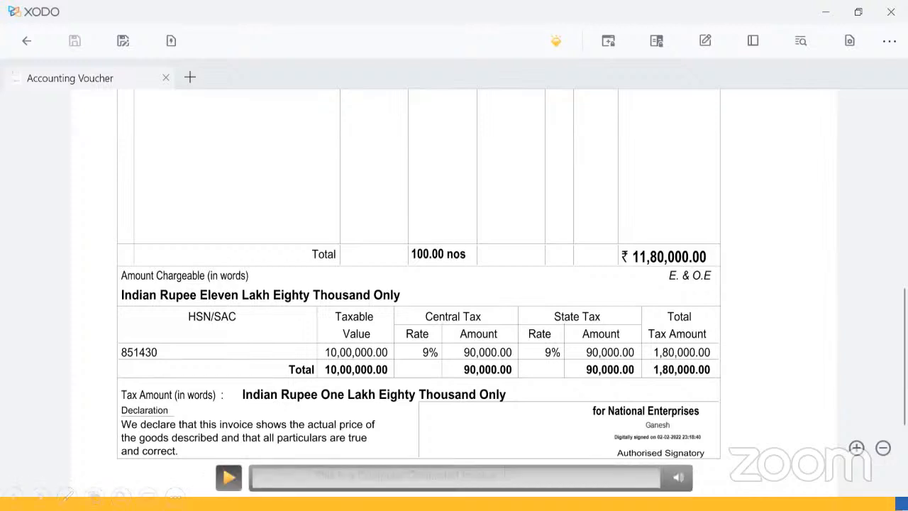
left_click(228, 478)
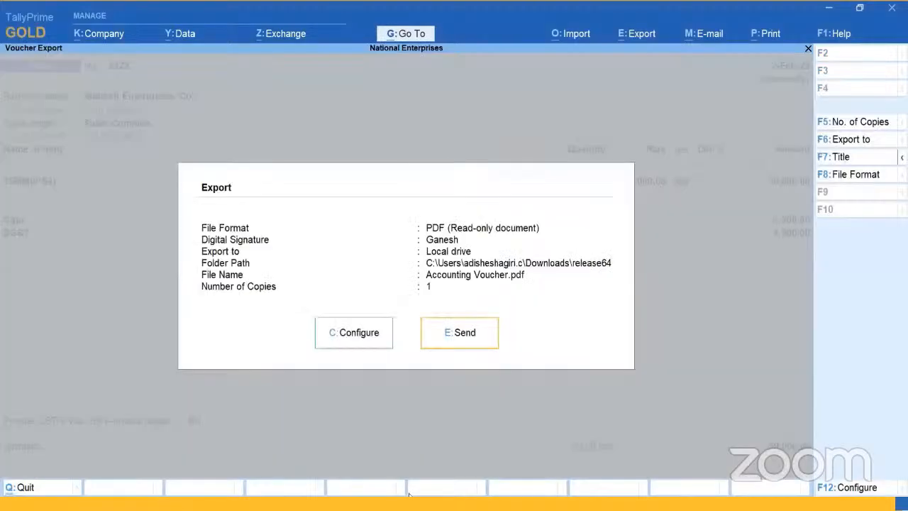
Use logo.jpg from D:\Tally-Logo for the Text & Image signature, include the signatory's name, and export the voucher with signing confirmed.
mouse_move(229, 476)
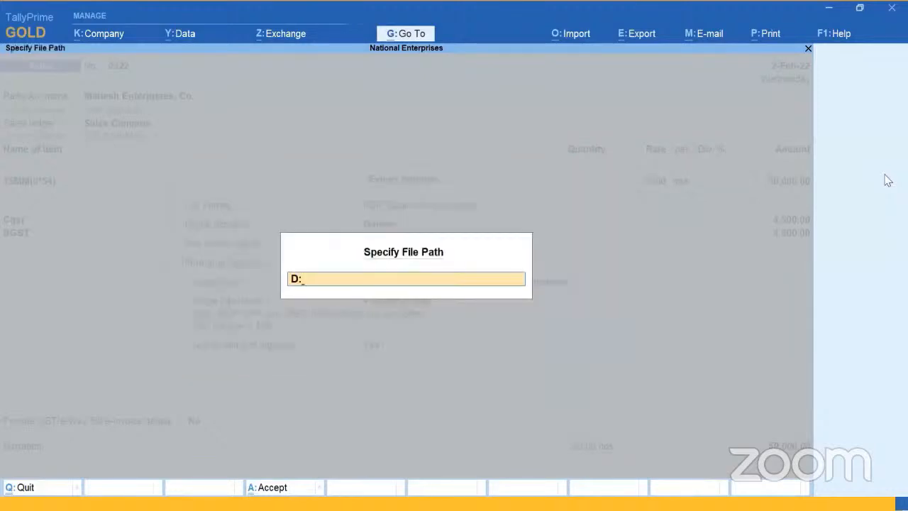
type("Tally-Logo")
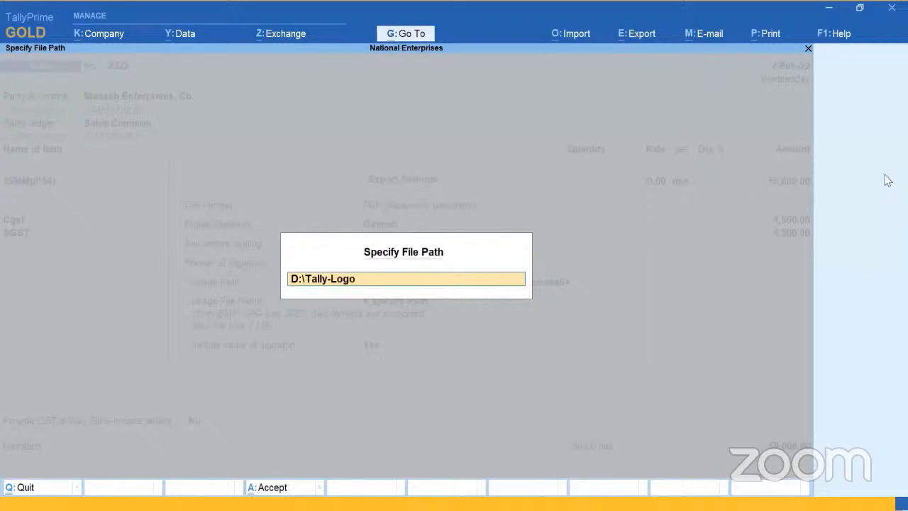
key("Return")
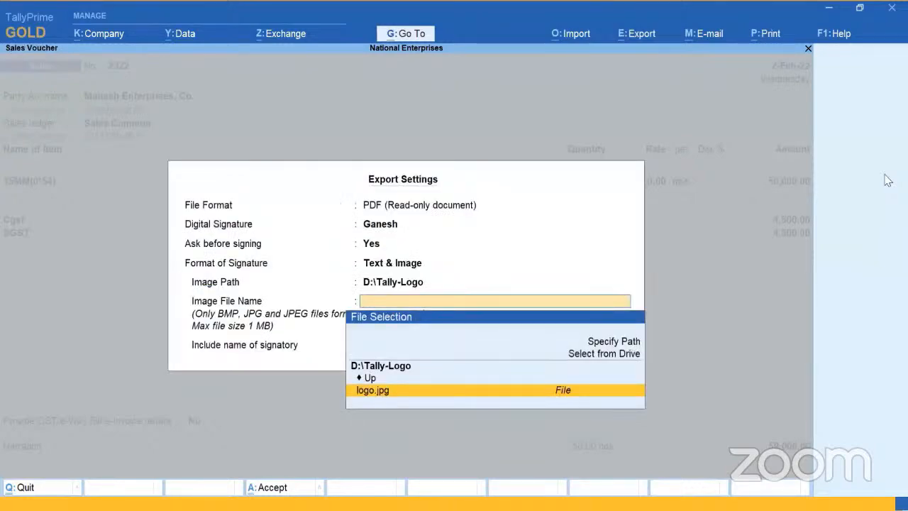
key("Return")
key("Return")
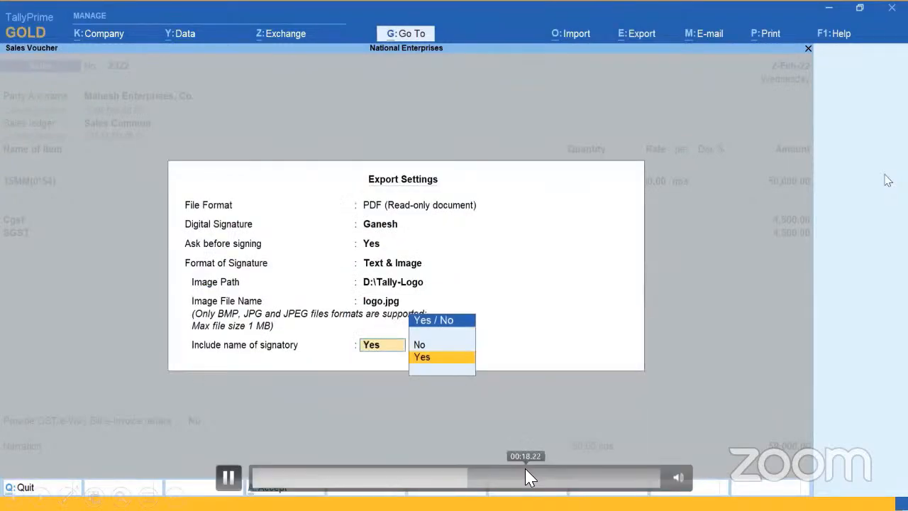
left_click(495, 340)
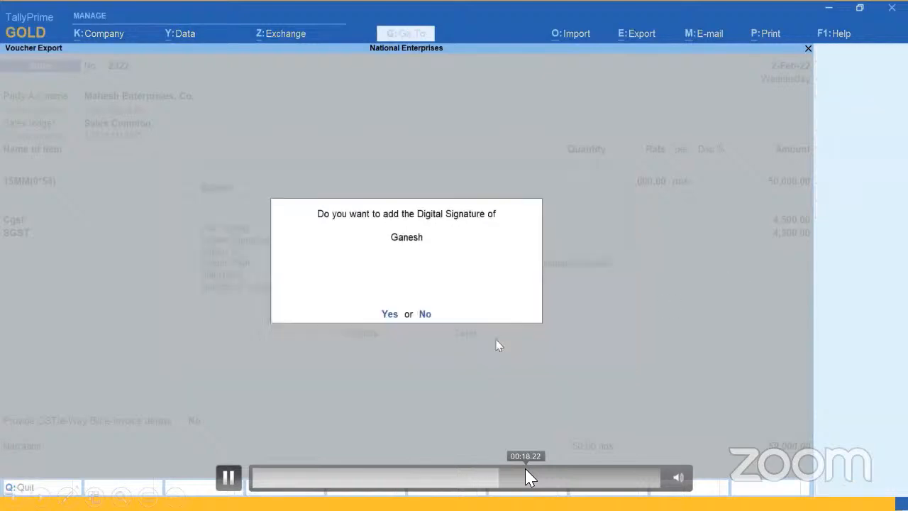
left_click(392, 315)
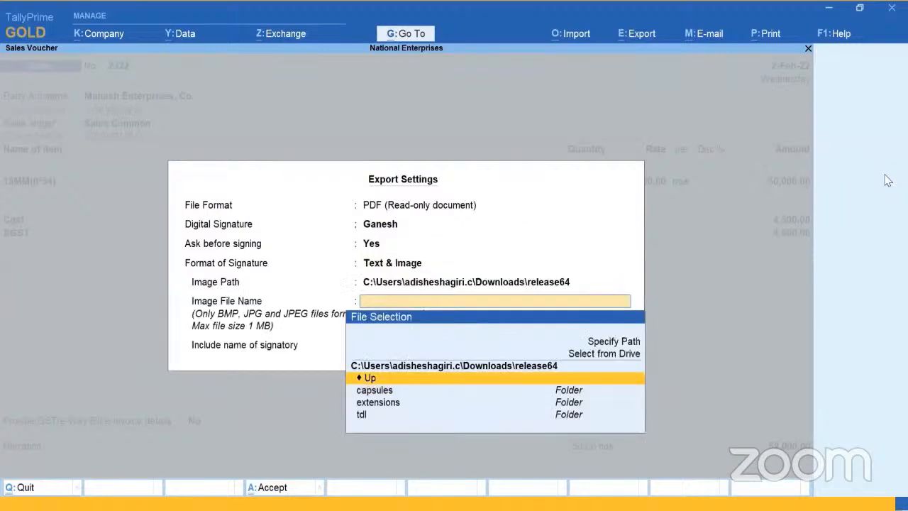
Replay the image signature demonstration through to the exported PDF and advance to the next sales voucher demonstration.
type("D:\\Tally")
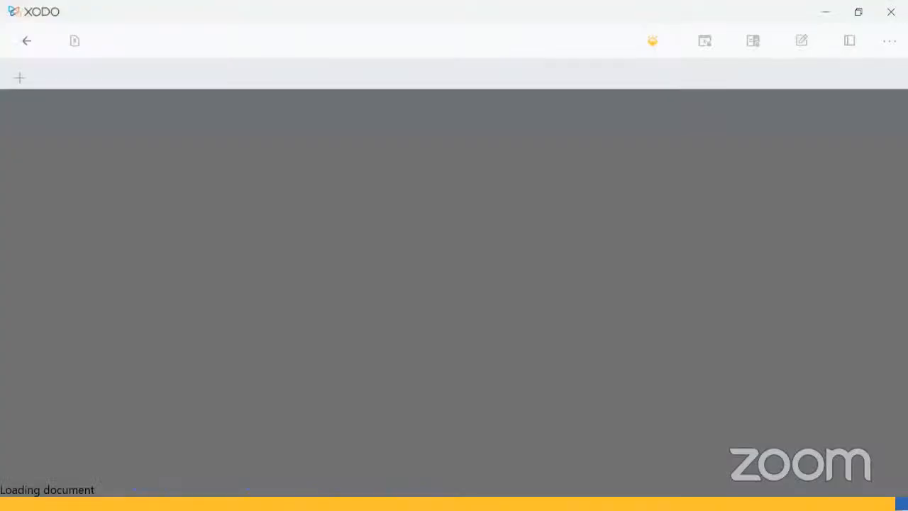
scroll(581, 491, "up", 5)
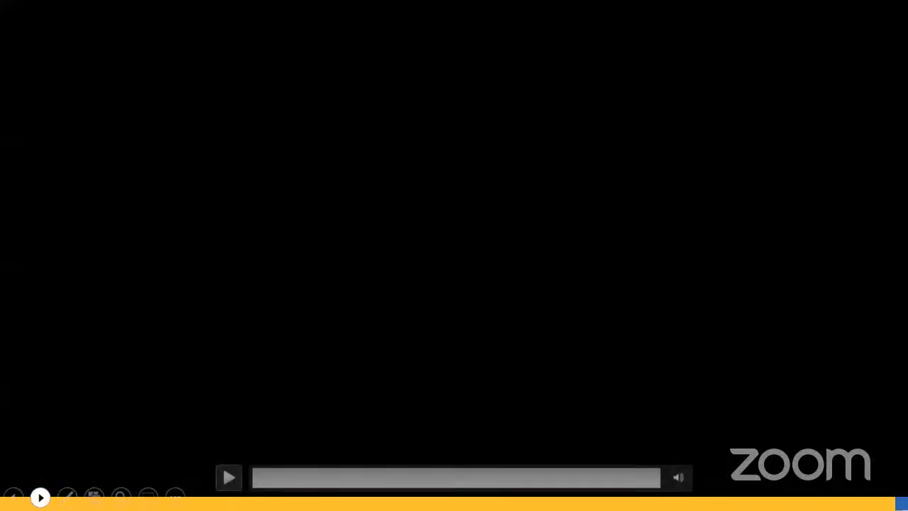
left_click(39, 497)
left_click(39, 497)
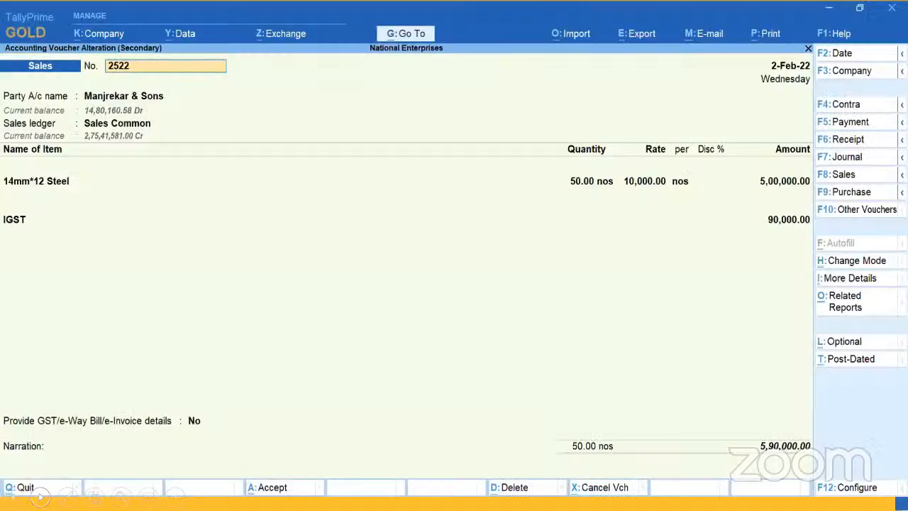